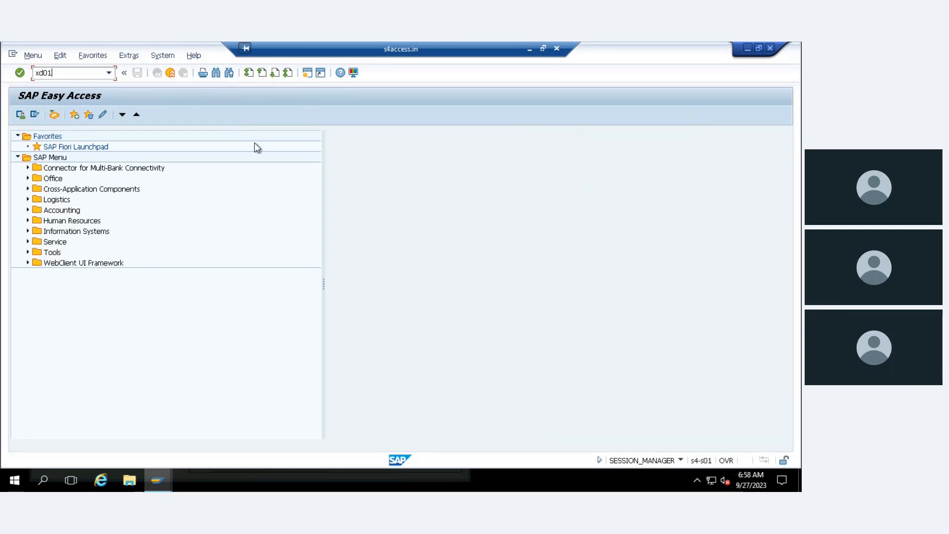
pyautogui.press('Return')
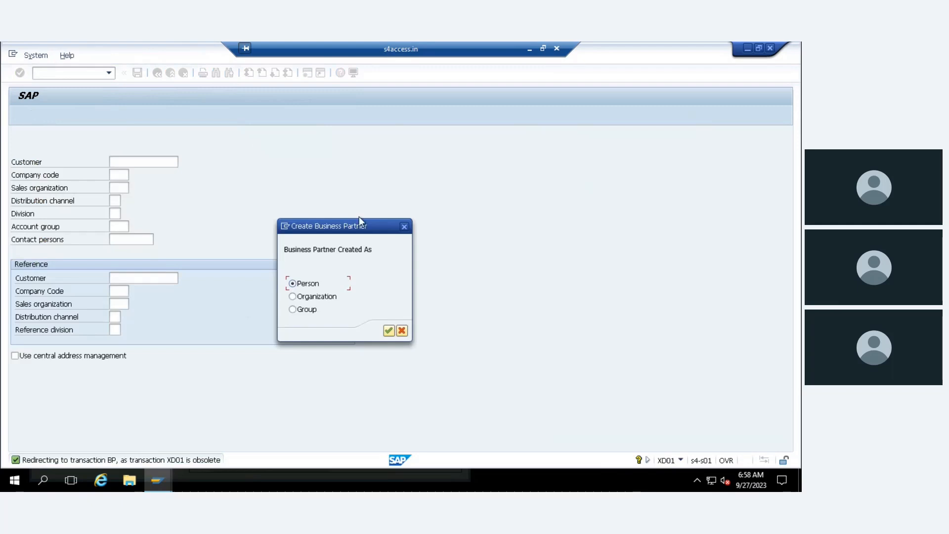
pyautogui.click(308, 299)
pyautogui.click(388, 328)
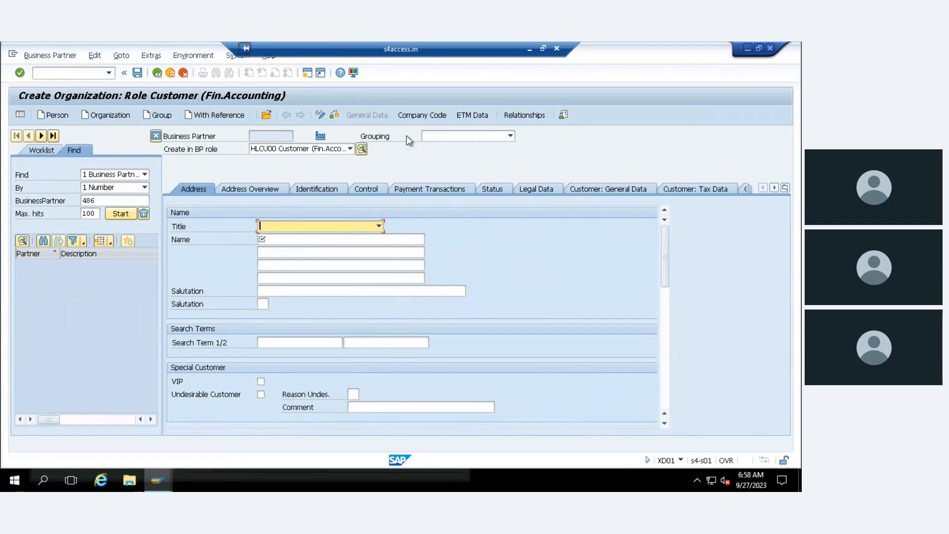
pyautogui.click(158, 73)
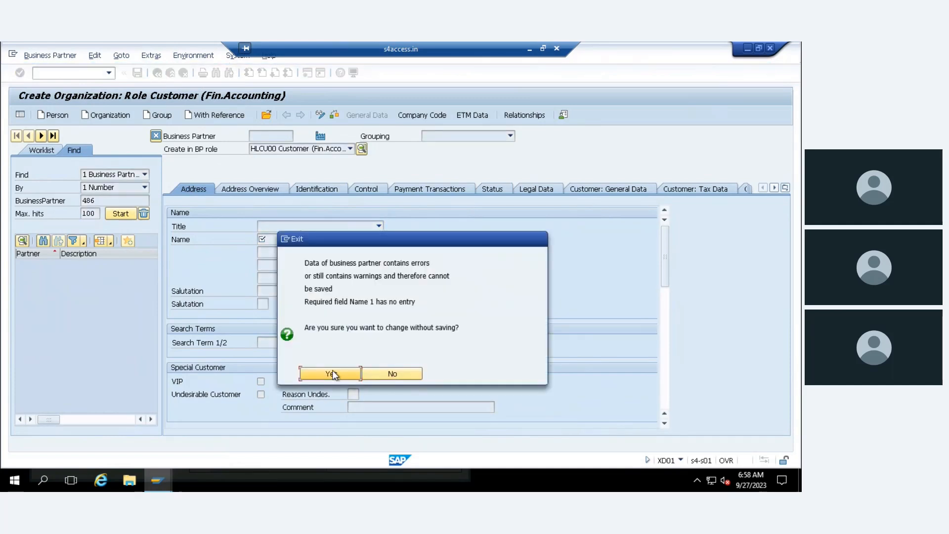
pyautogui.click(330, 374)
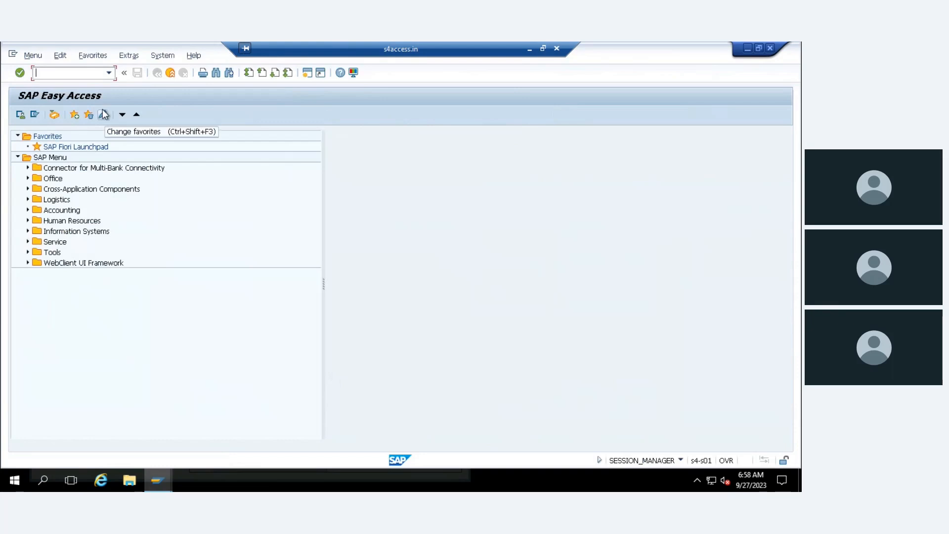
# - Start transaction BP and begin a new organization with grouping 0001 Internal Number Assignment
pyautogui.write('bp')
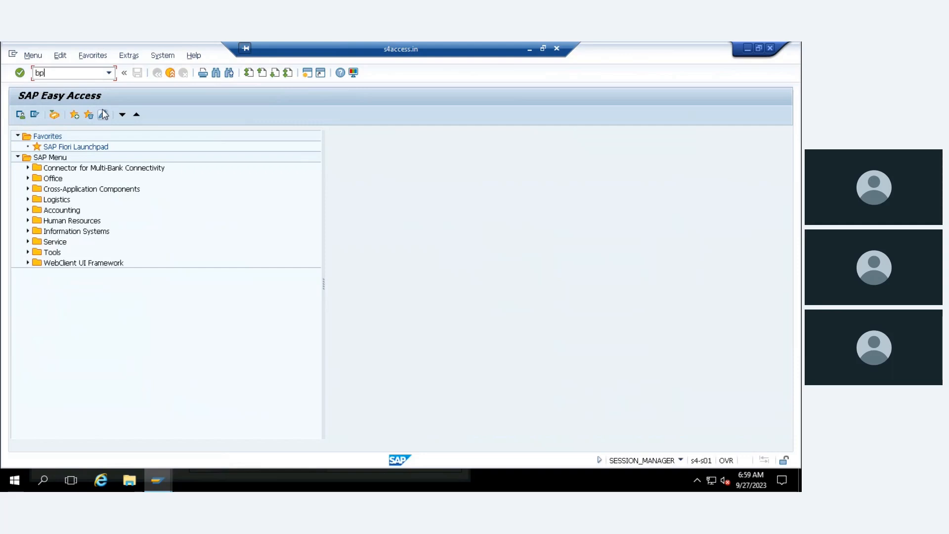
pyautogui.press('Return')
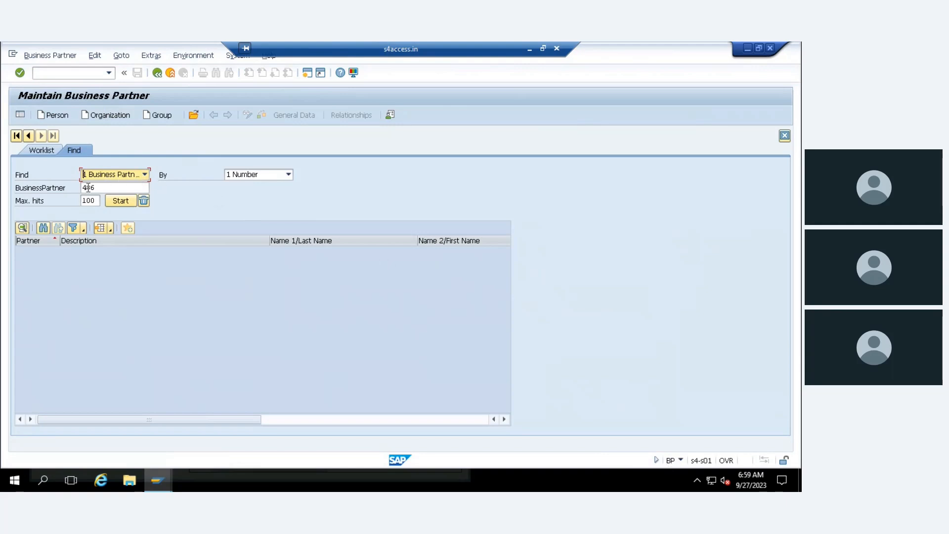
pyautogui.click(104, 113)
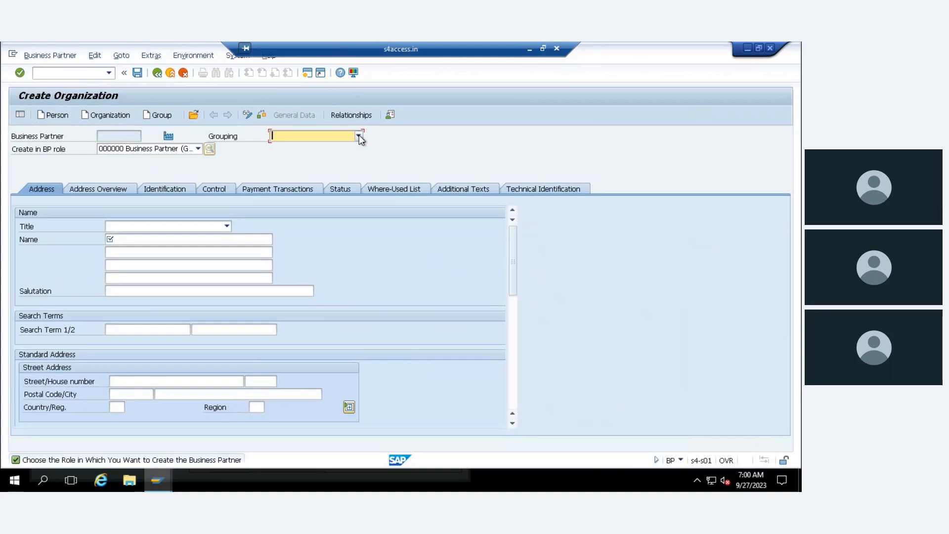
pyautogui.click(358, 136)
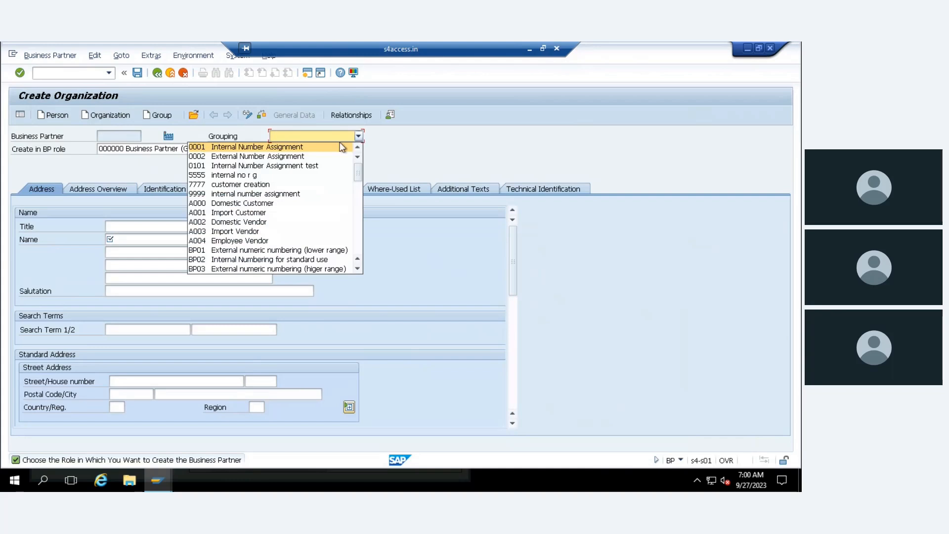
pyautogui.click(312, 148)
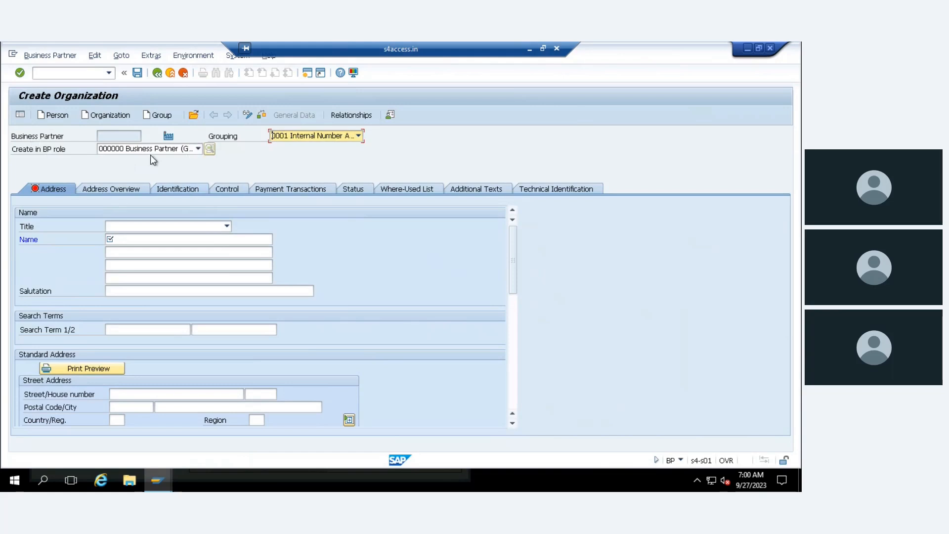
# - Set the new organization's BP role to FLCU01 Customer and confirm creating it in that role
pyautogui.click(198, 148)
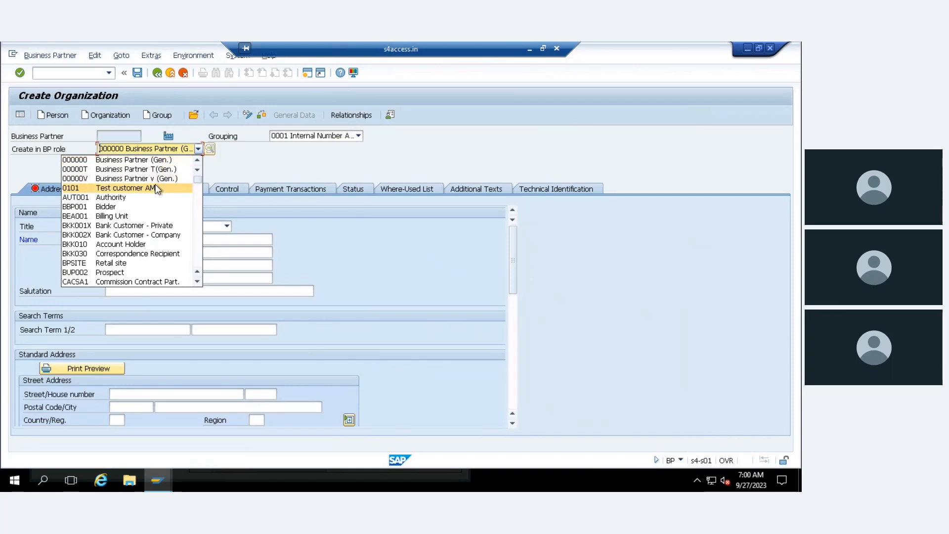
pyautogui.scroll(-2, 157, 190)
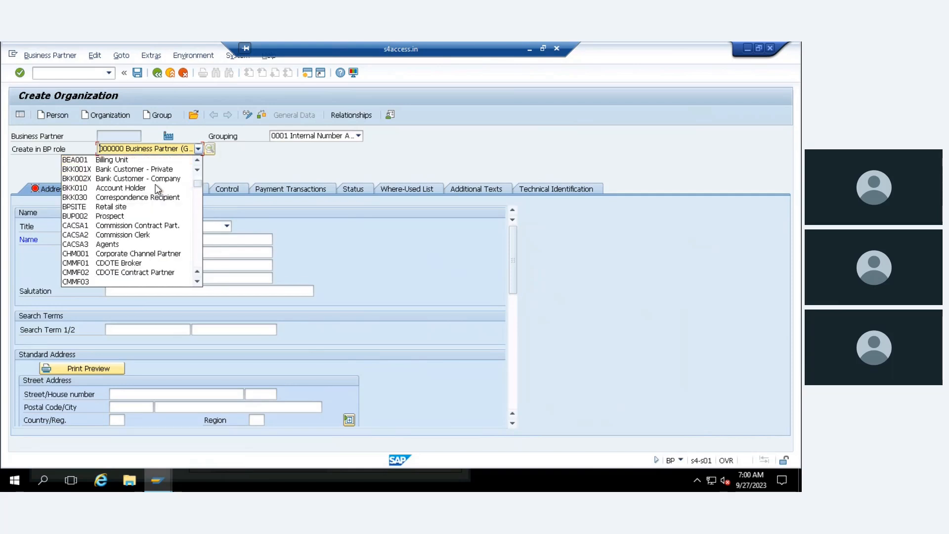
pyautogui.scroll(-6, 156, 190)
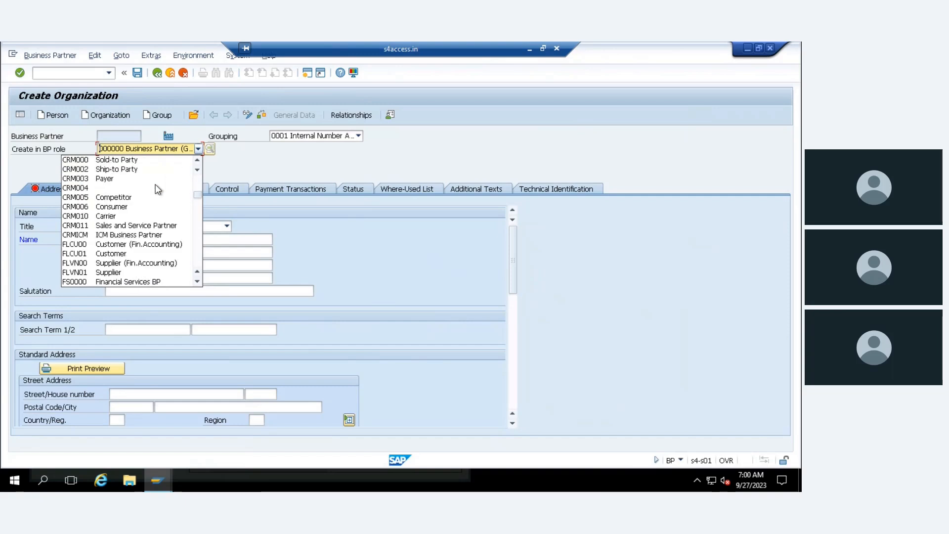
pyautogui.scroll(-2, 157, 189)
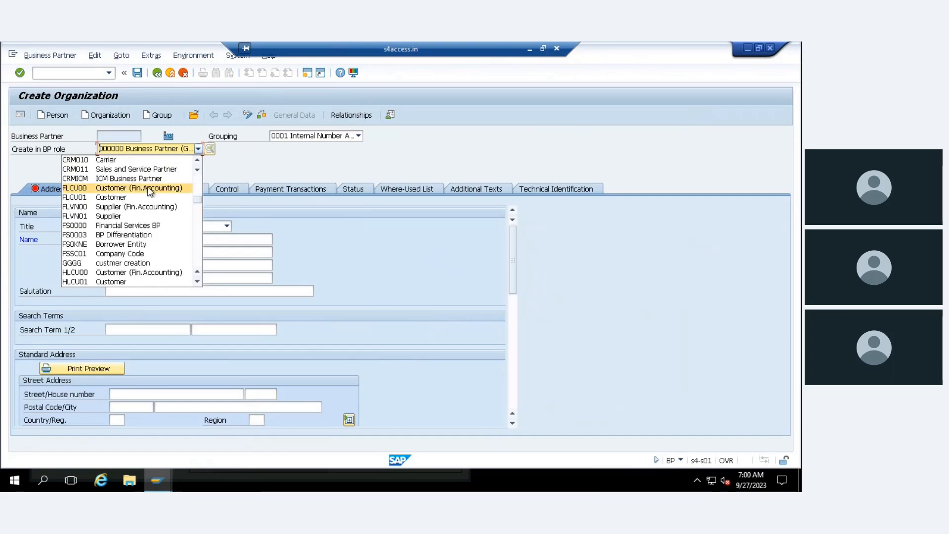
pyautogui.click(99, 199)
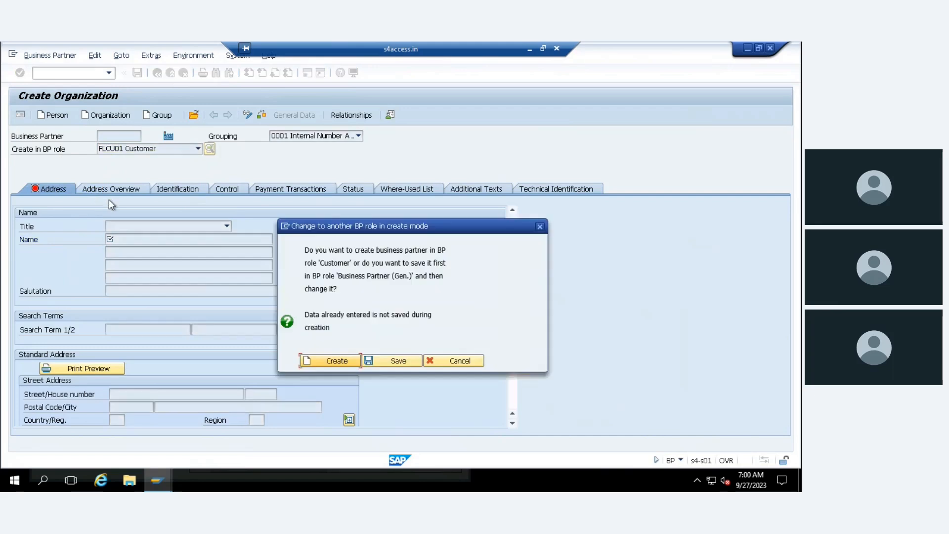
pyautogui.click(334, 362)
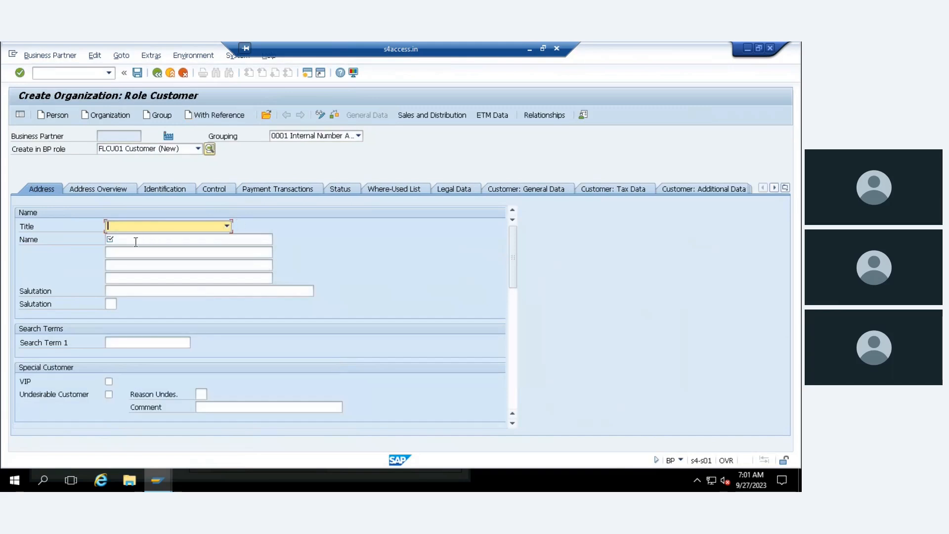
# - Enter the organization's name and set its communication language to EN English
pyautogui.click(135, 240)
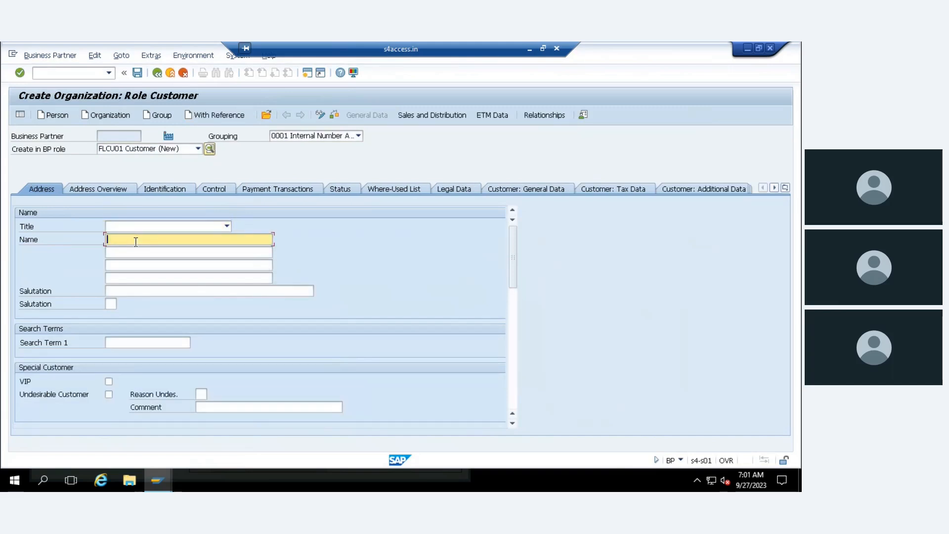
pyautogui.write('A')
pyautogui.click(137, 246)
pyautogui.press('Return')
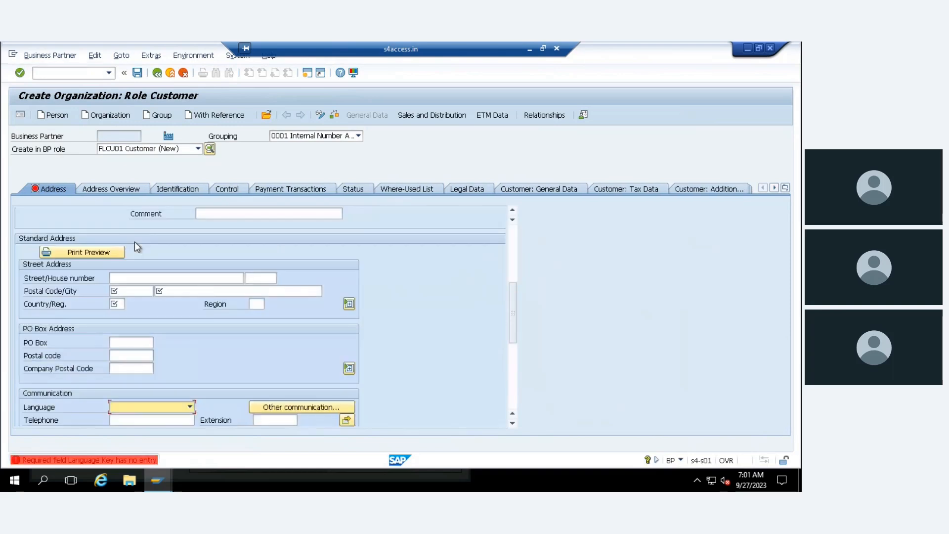
pyautogui.write('ENEnglish')
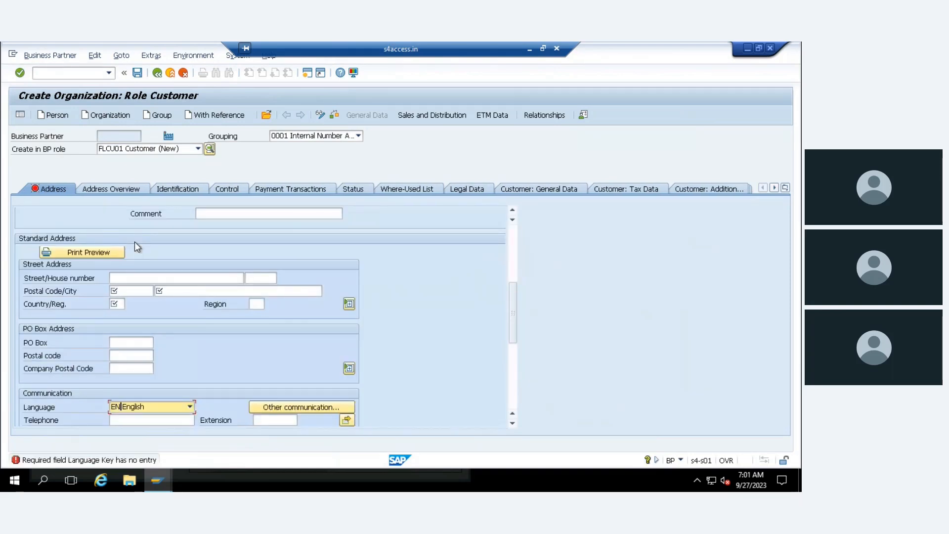
# - Fill in the standard address with the postal code, city Nashik and country IN
pyautogui.click(116, 291)
pyautogui.press('Return')
pyautogui.press('Tab')
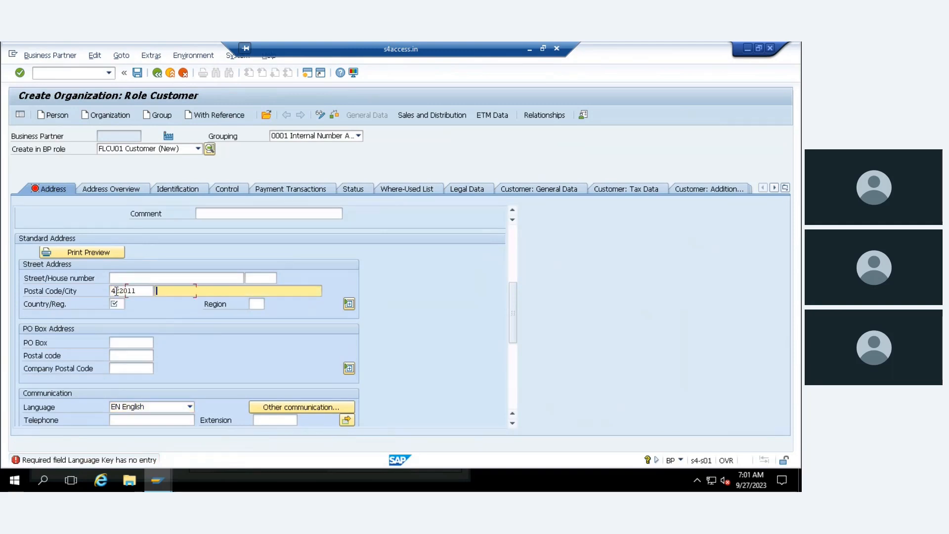
pyautogui.press('space')
pyautogui.press('Down')
pyautogui.press('Return')
pyautogui.press('Tab')
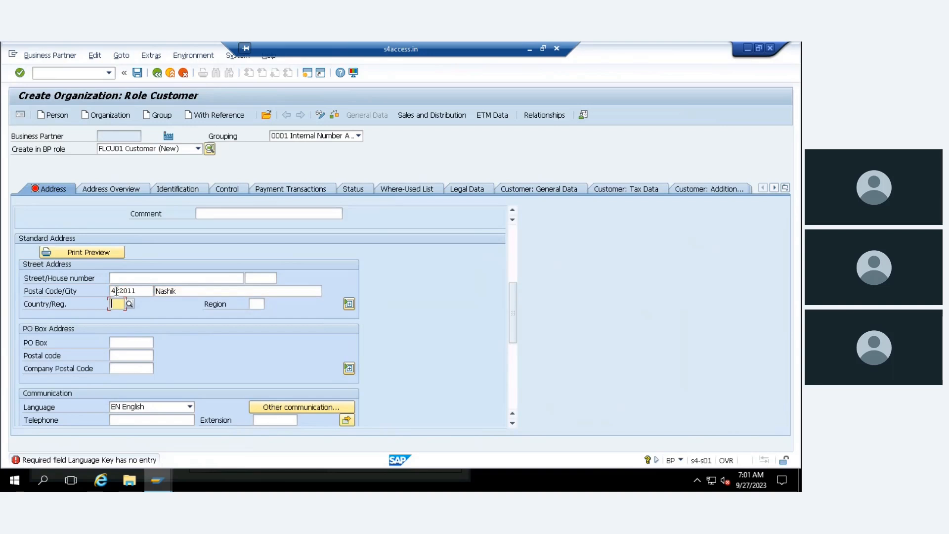
pyautogui.press('space')
pyautogui.press('Down')
pyautogui.press('Return')
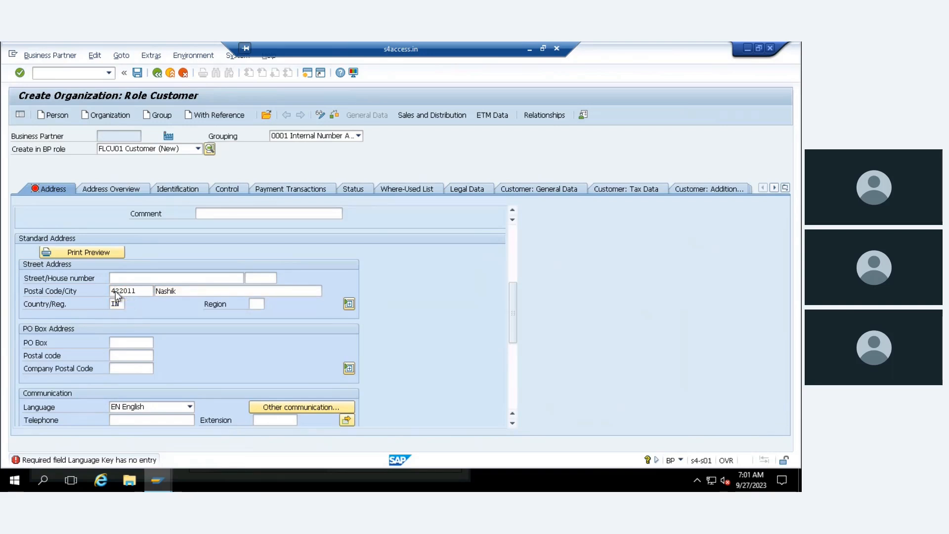
pyautogui.press('Return')
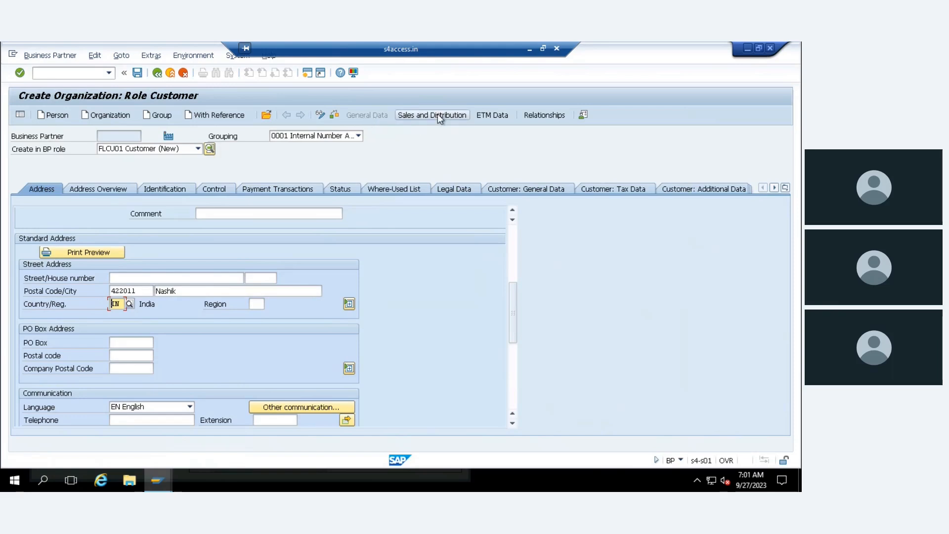
pyautogui.click(199, 149)
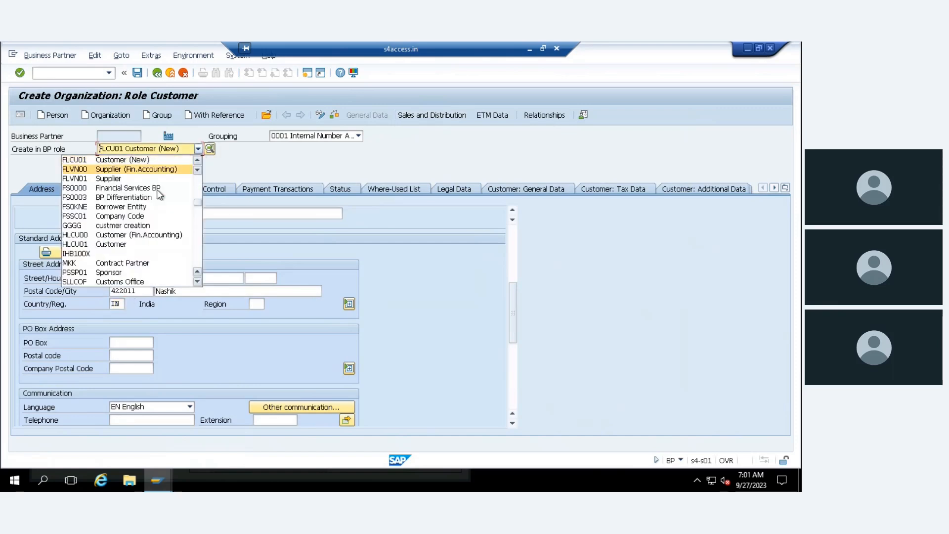
pyautogui.click(197, 160)
pyautogui.click(197, 161)
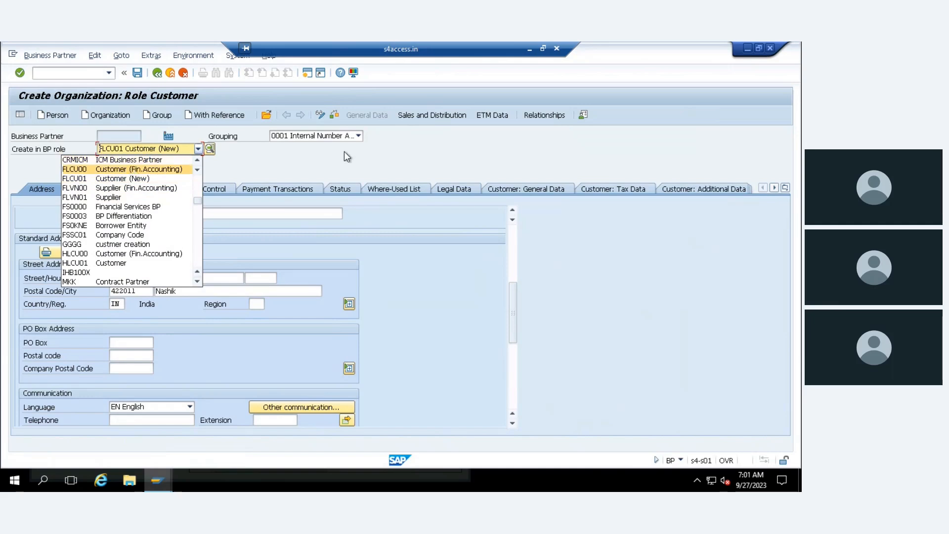
pyautogui.click(313, 166)
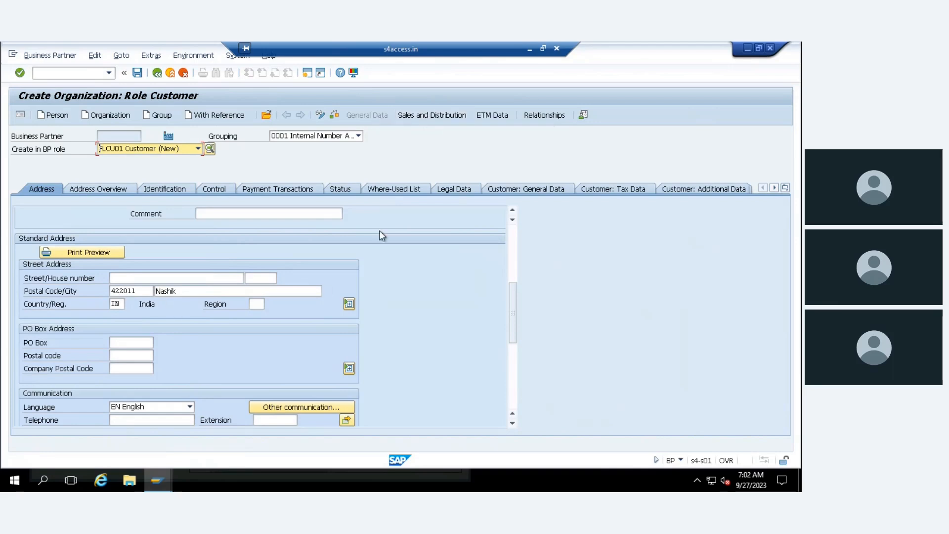
# - Create the customer's sales area with sales organization 1001, distribution channel A1 and division 00
pyautogui.click(413, 116)
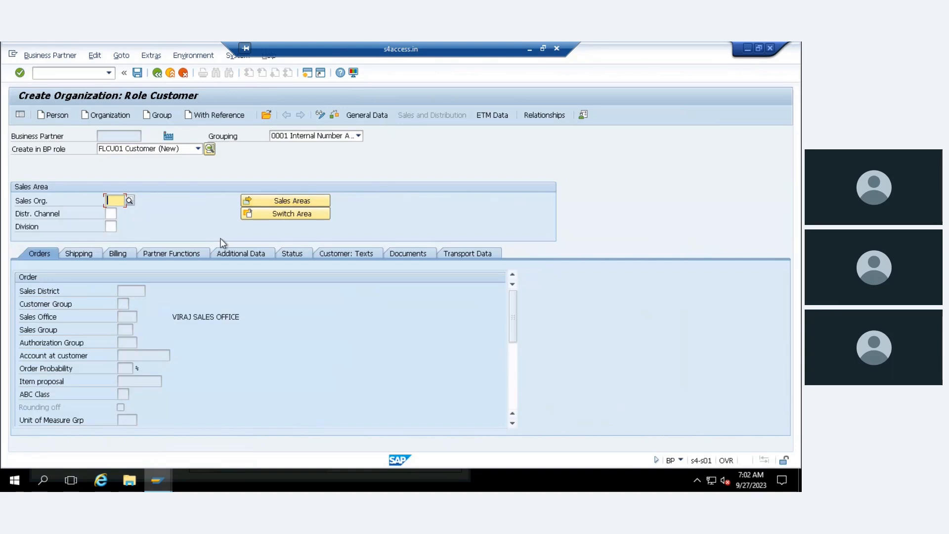
pyautogui.write('1001')
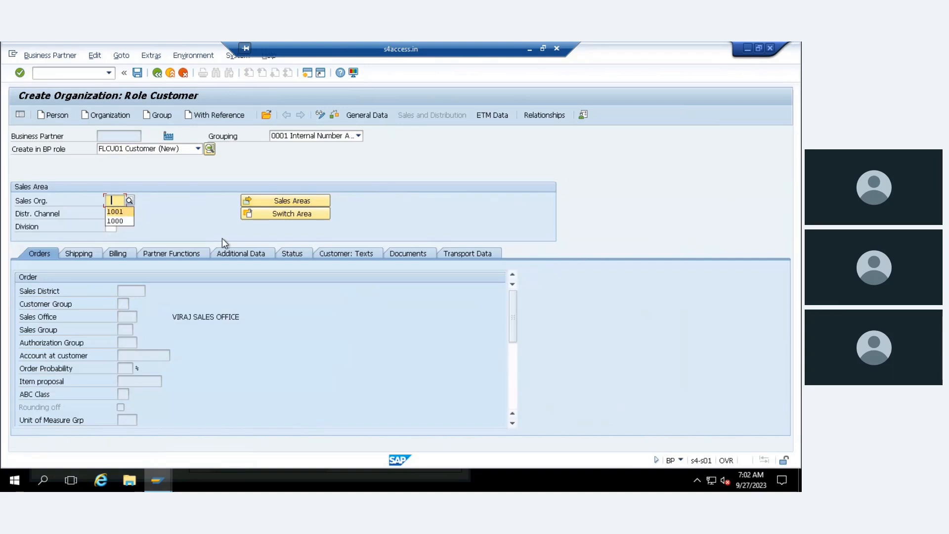
pyautogui.press('Tab')
pyautogui.press('Tab')
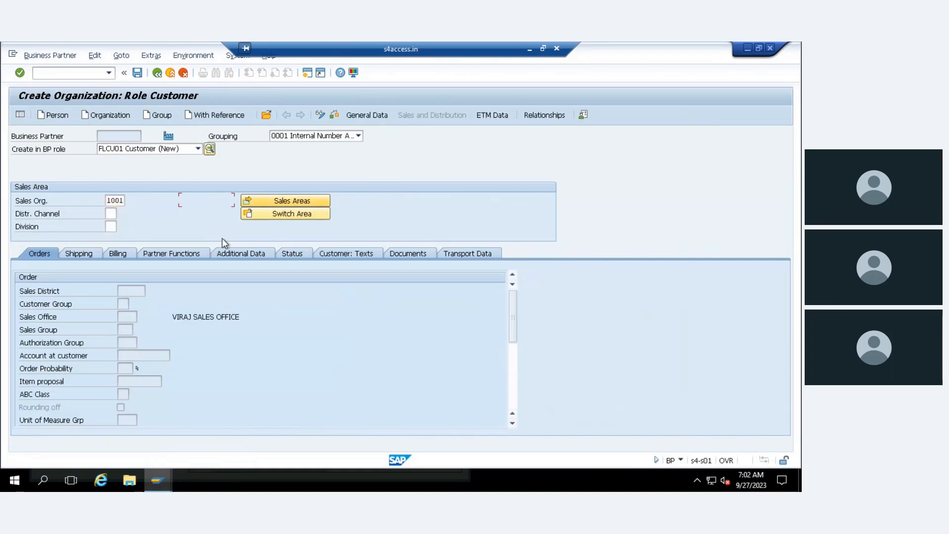
pyautogui.write('A1')
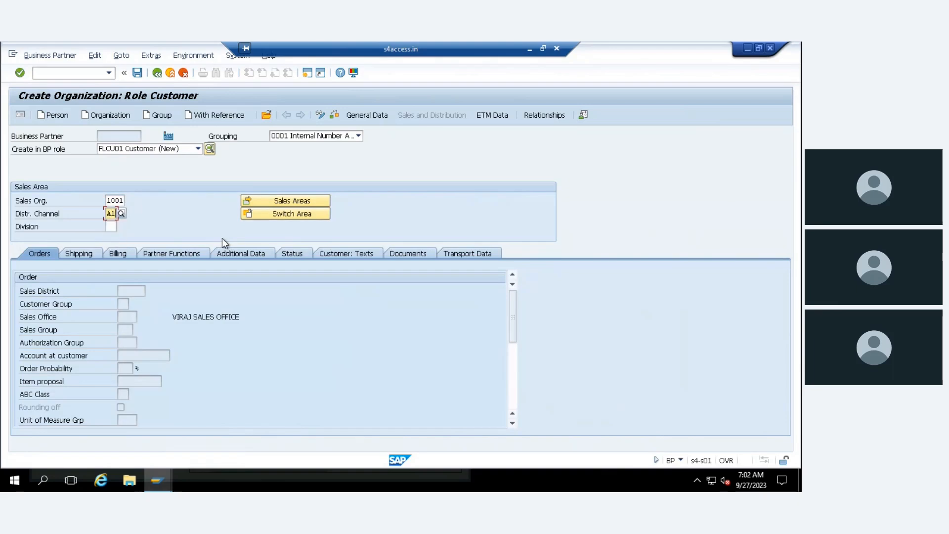
pyautogui.press('Tab')
pyautogui.write('00')
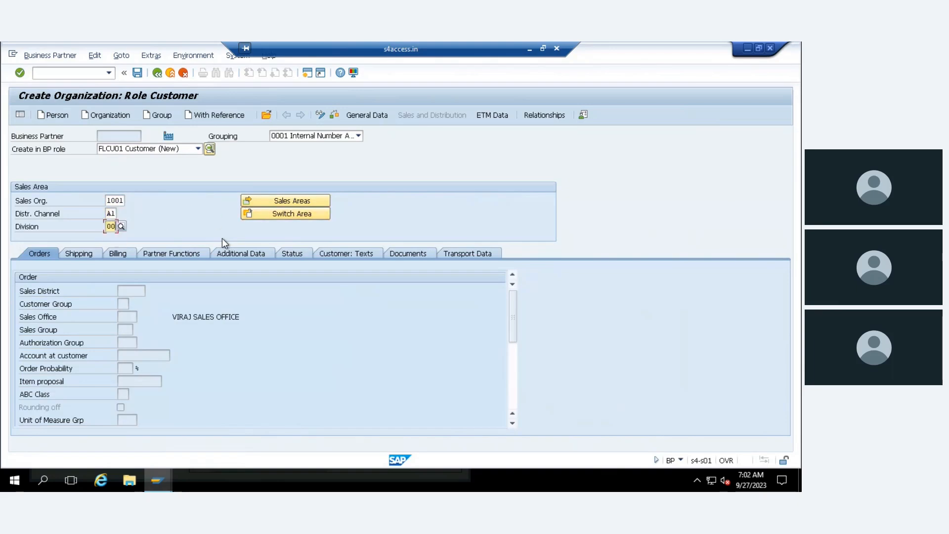
pyautogui.press('Return')
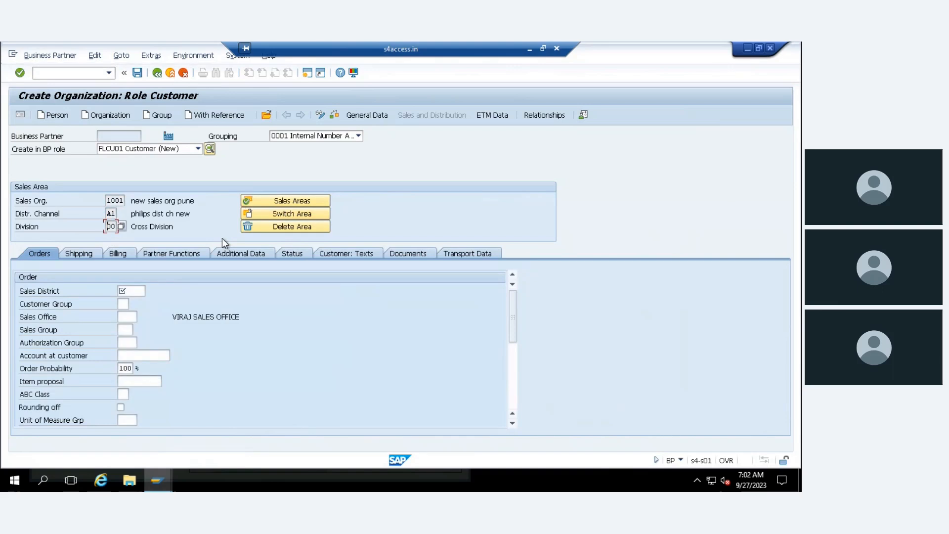
# - Set the sales district to 000001 and the customer price group to 01 in the order data
pyautogui.click(136, 289)
pyautogui.write('000001')
pyautogui.press('Return')
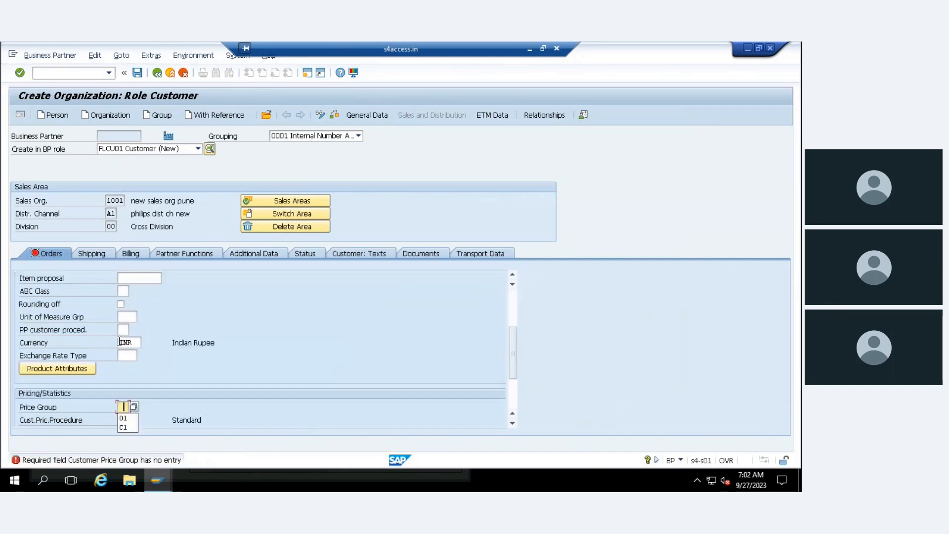
pyautogui.write('01')
pyautogui.press('Return')
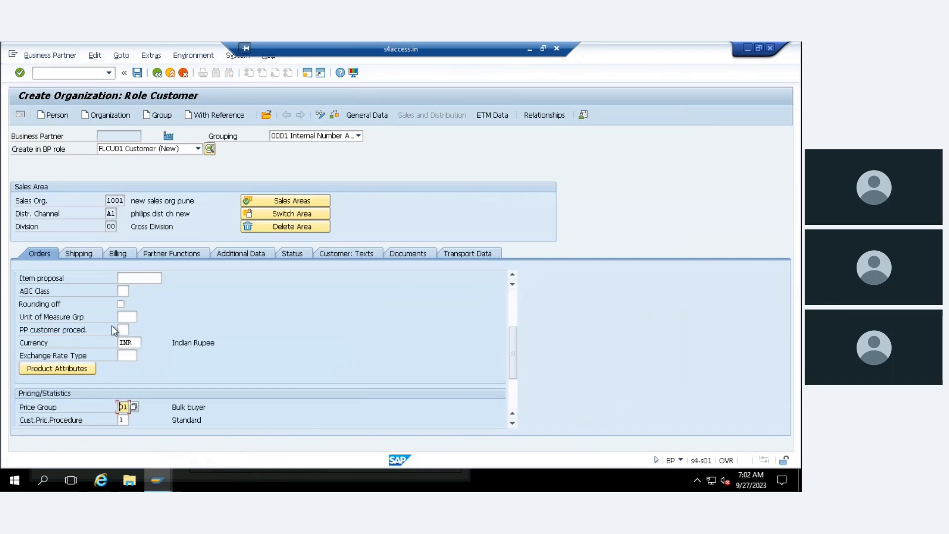
# - Set the output tax classification to 1 for tax categories JTX1, JTX2, JTX3 and JTX4 in the customer's billing data
pyautogui.click(91, 253)
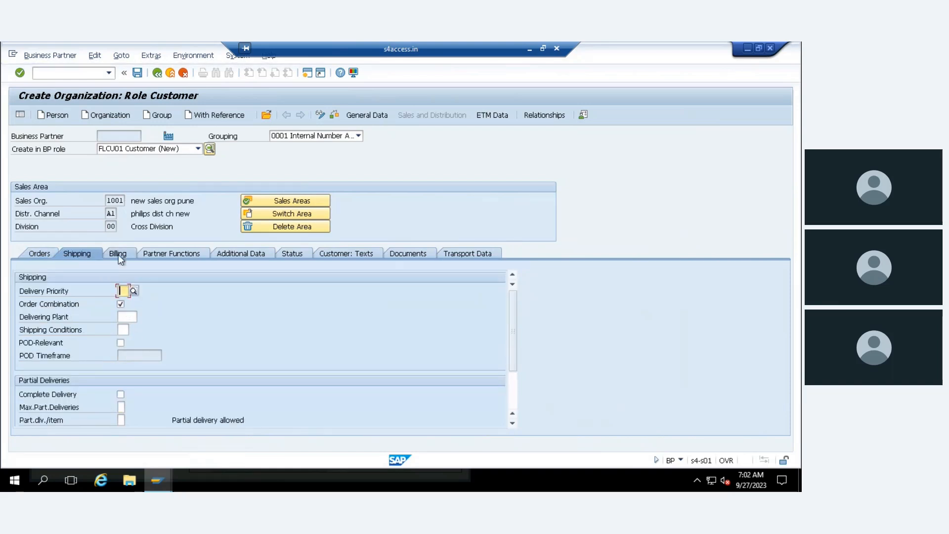
pyautogui.click(119, 255)
pyautogui.scroll(-10, 218, 322)
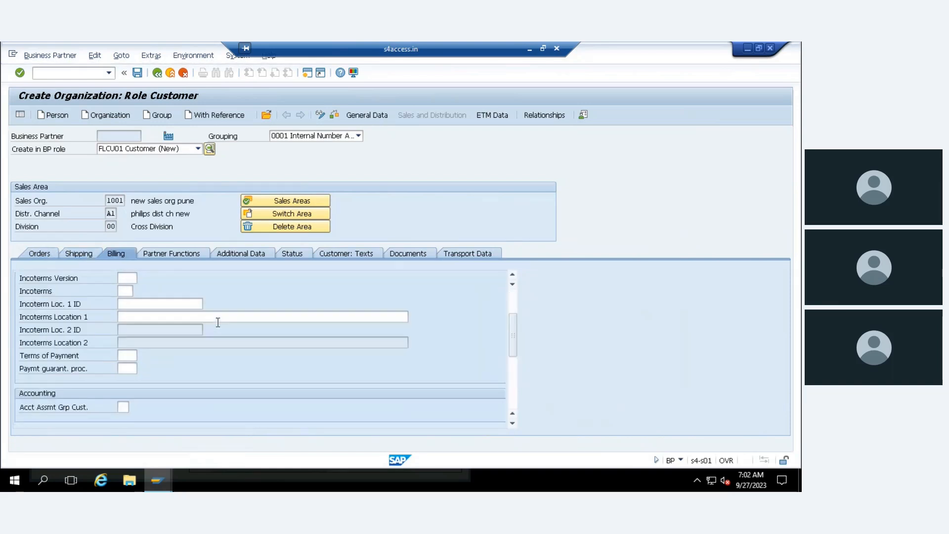
pyautogui.click(239, 303)
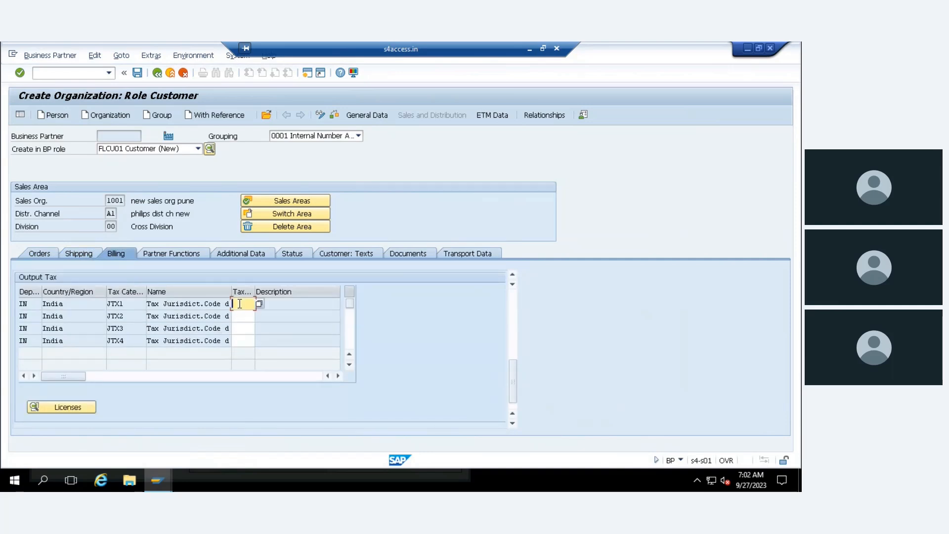
pyautogui.write('1')
pyautogui.press('Down')
pyautogui.write('1')
pyautogui.press('Down')
pyautogui.write('1')
pyautogui.press('Down')
pyautogui.write('1')
pyautogui.press('Return')
# - Open the customer's partner functions and save the new business partner
pyautogui.click(182, 254)
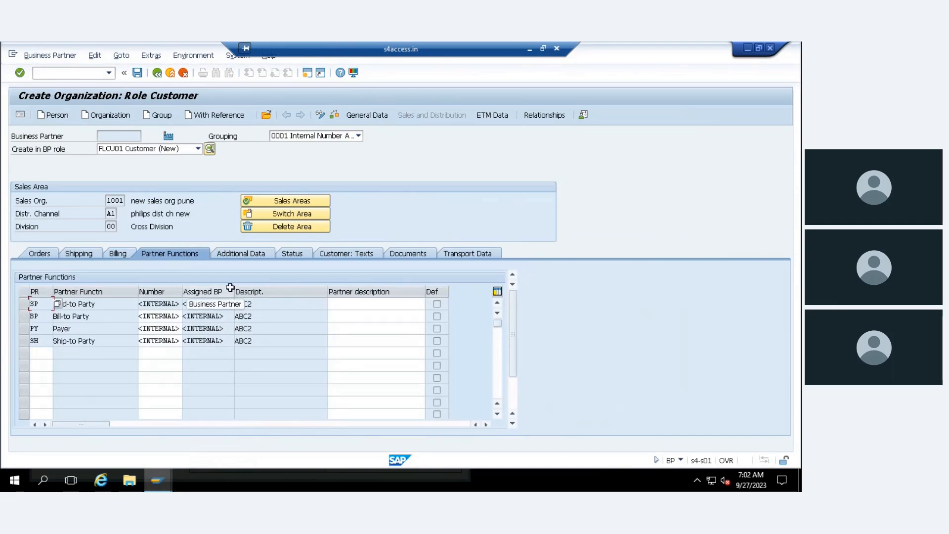
pyautogui.click(138, 72)
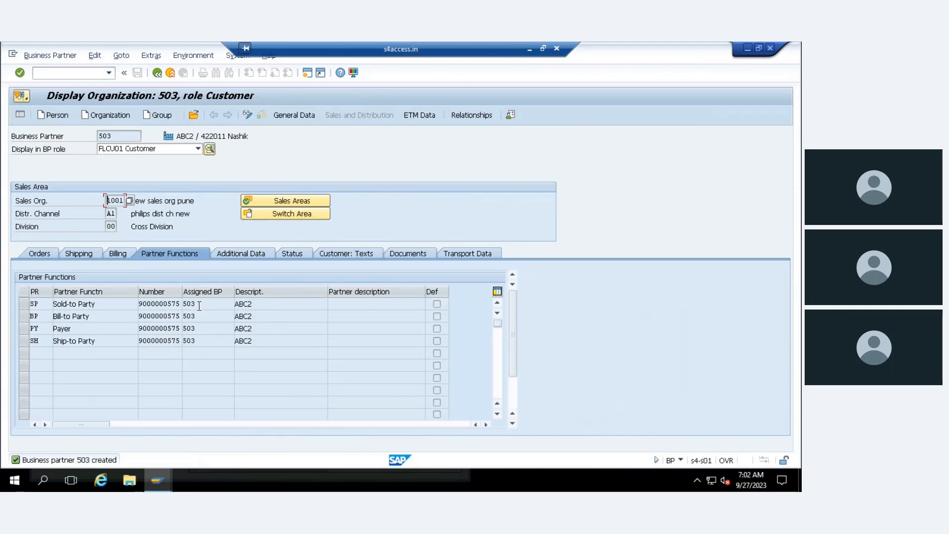
# - Compare the customer number with the assigned business partner number in the sold-to party row of the partner functions
pyautogui.moveTo(199, 306)
pyautogui.mouseDown()
pyautogui.moveTo(142, 305)
pyautogui.moveTo(181, 303)
pyautogui.mouseUp()
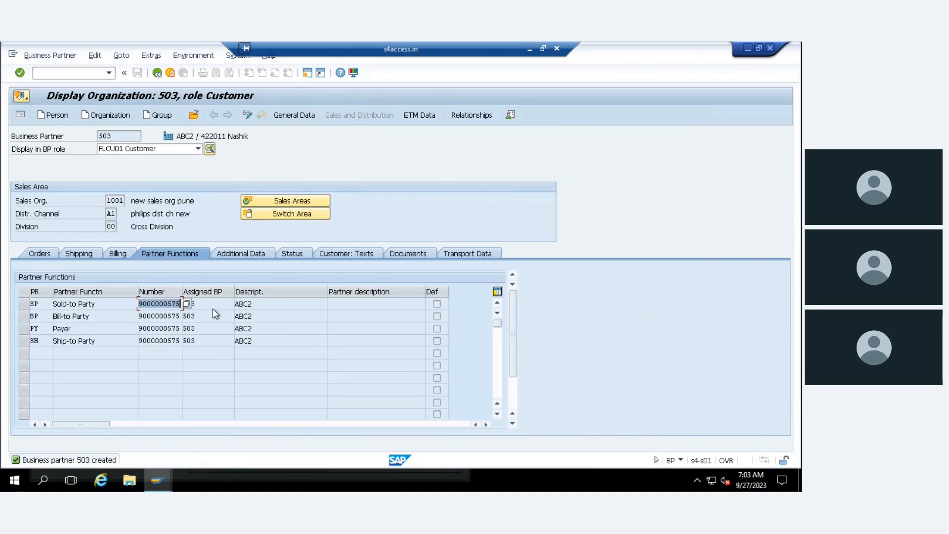
pyautogui.click(197, 302)
pyautogui.moveTo(198, 302); pyautogui.dragTo(149, 290)
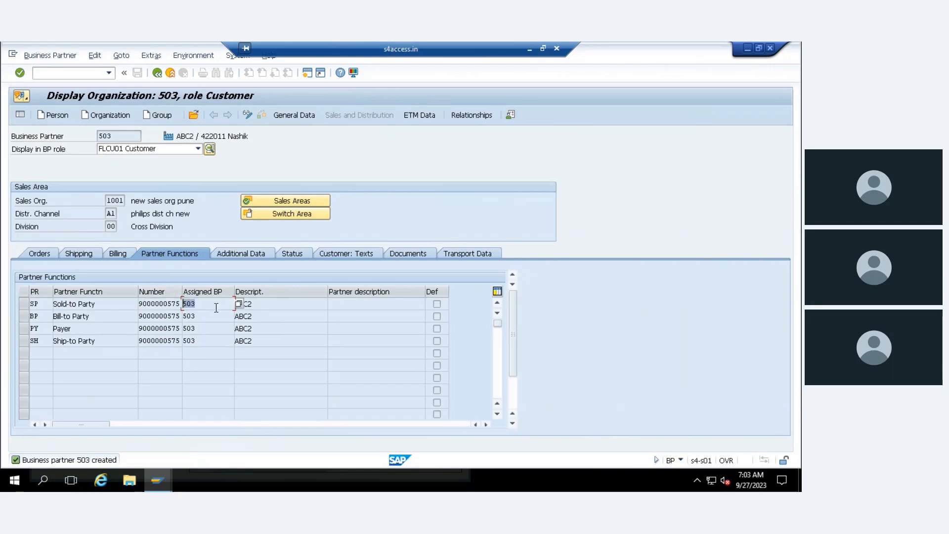
pyautogui.click(200, 304)
pyautogui.moveTo(200, 303); pyautogui.dragTo(183, 304)
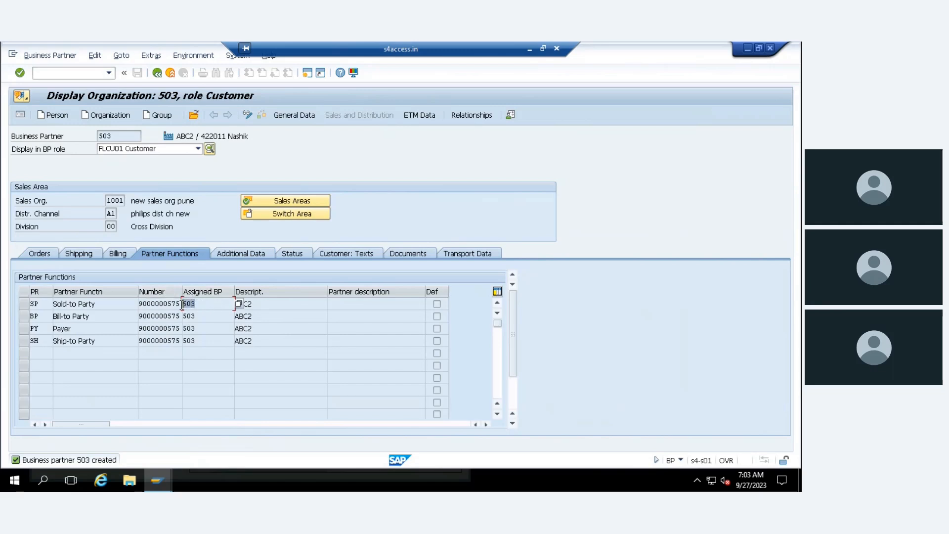
pyautogui.click(140, 303)
pyautogui.moveTo(146, 303); pyautogui.dragTo(187, 304)
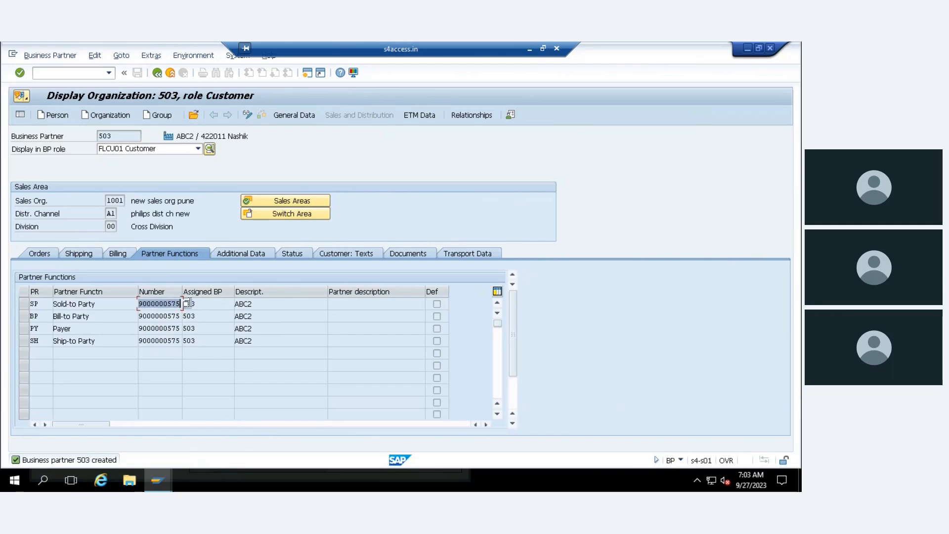
pyautogui.click(206, 303)
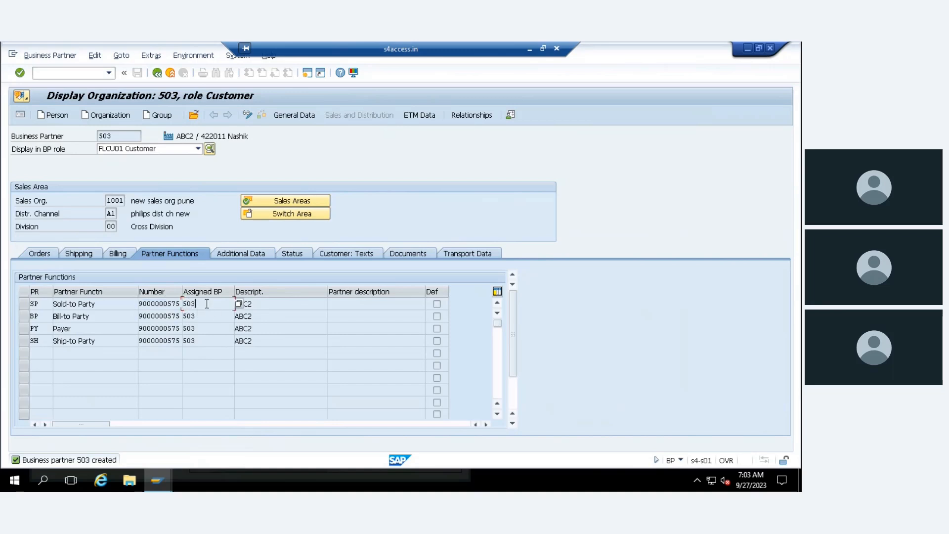
# - Start a standard order (type OR) with transaction VA01 in a new session for sales organization 1001, channel A1, division 00
pyautogui.click(307, 72)
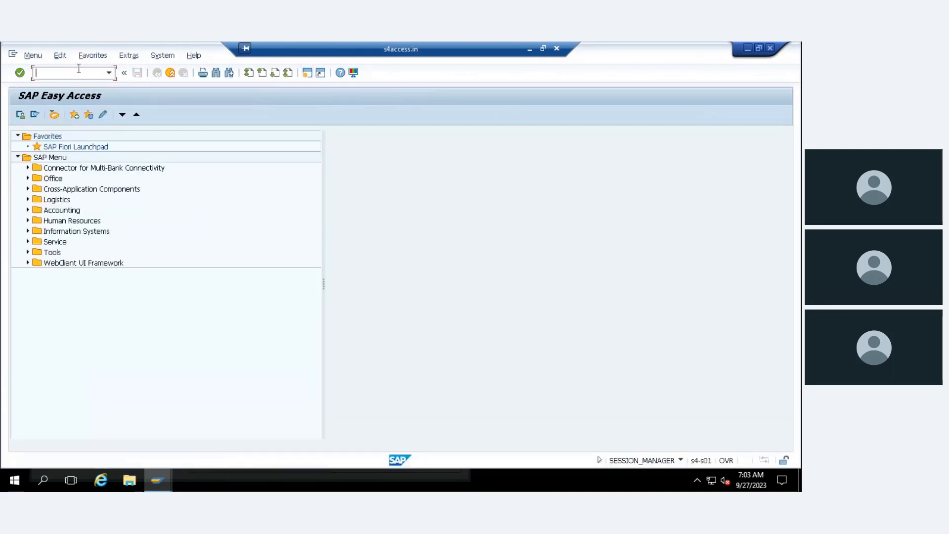
pyautogui.write('va01')
pyautogui.press('Return')
pyautogui.write('or')
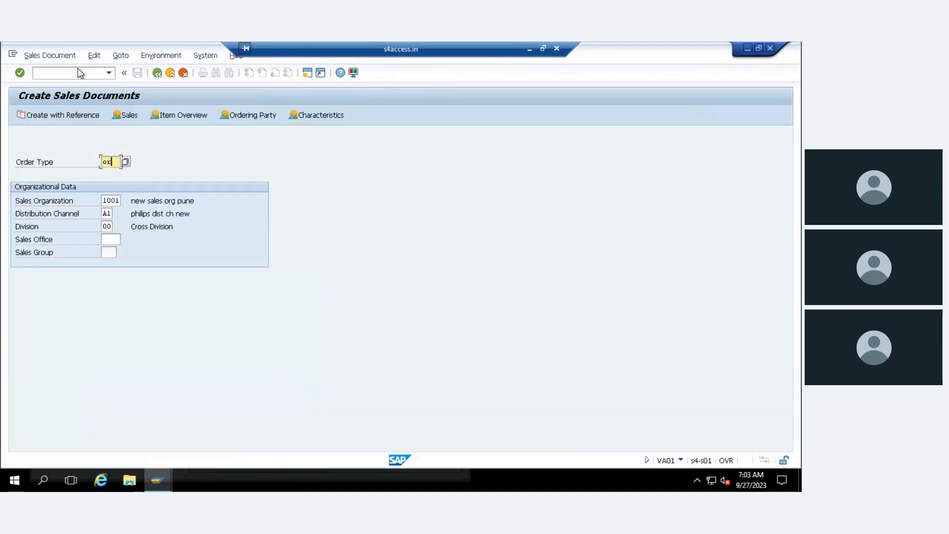
pyautogui.press('Return')
# - Return to the business partner display and copy the customer number from the sold-to party row
pyautogui.moveTo(161, 472)
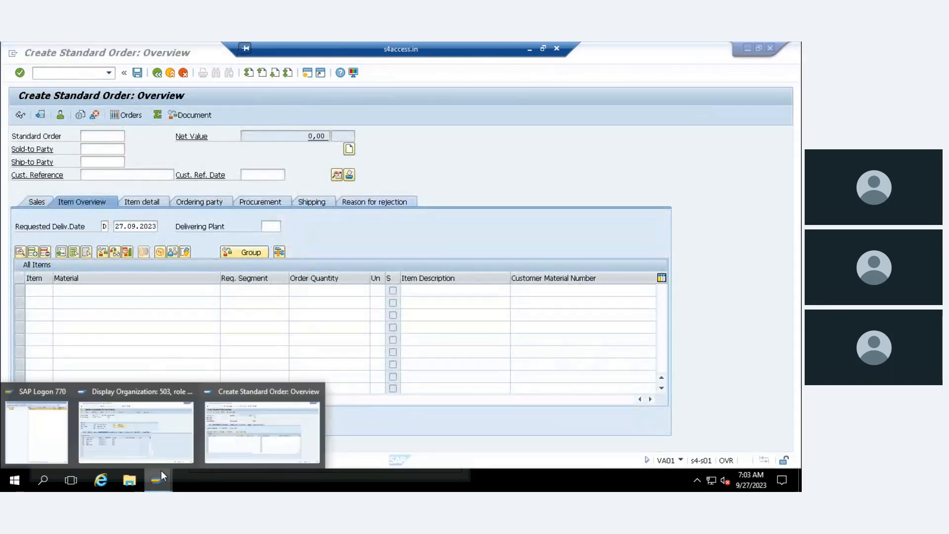
pyautogui.click(182, 436)
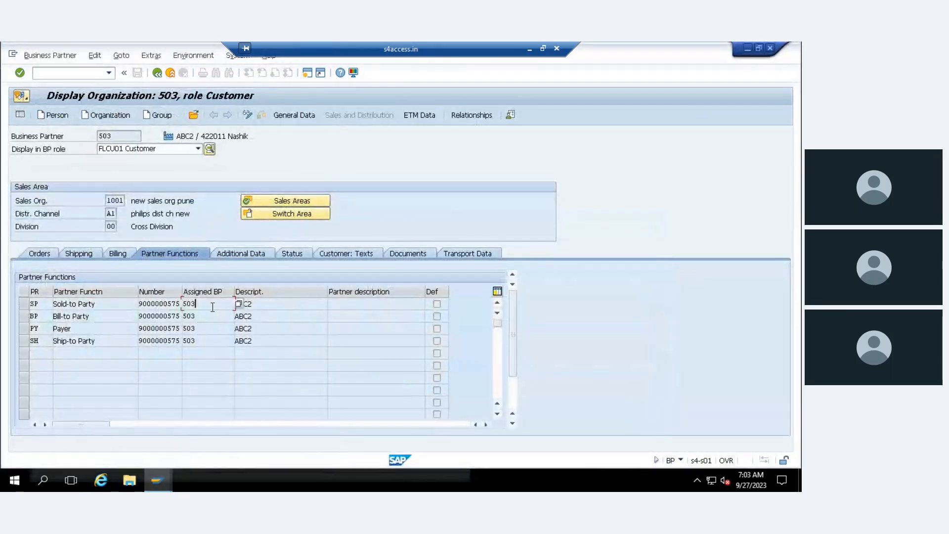
pyautogui.moveTo(208, 304); pyautogui.dragTo(146, 309)
pyautogui.doubleClick(146, 308)
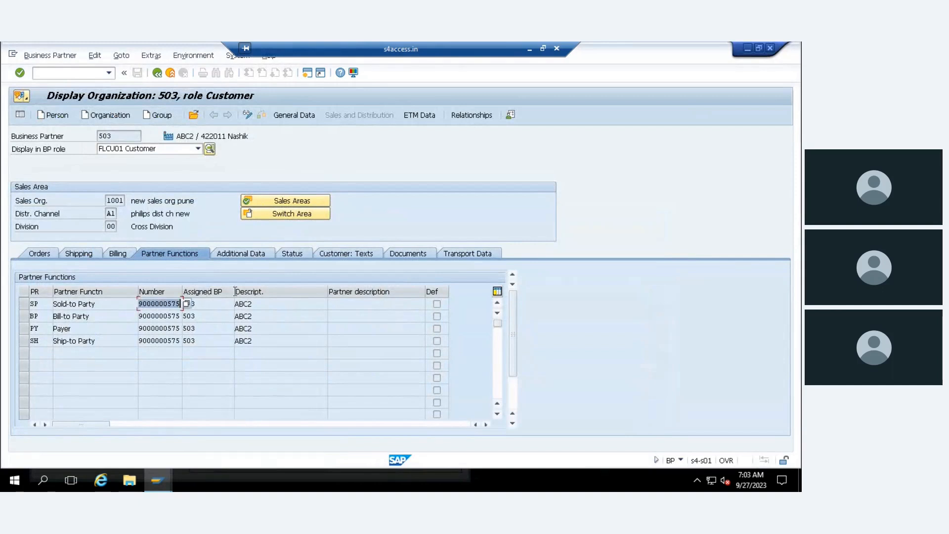
pyautogui.click(209, 306)
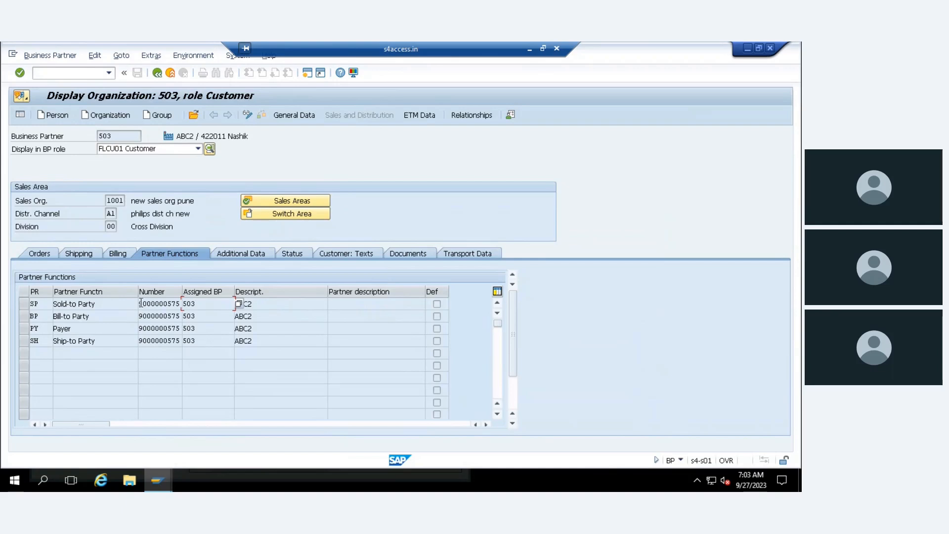
pyautogui.doubleClick(158, 304)
pyautogui.hotkey('ctrl', 'c')
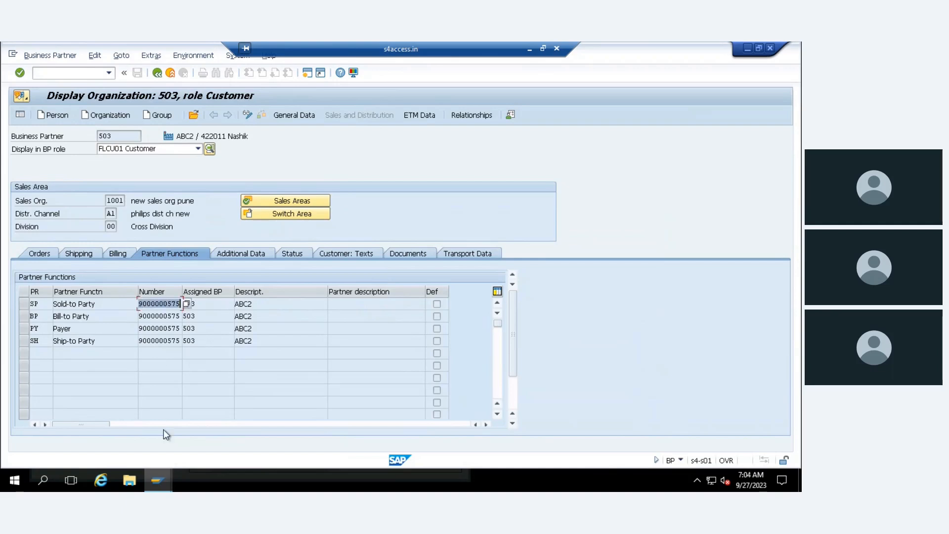
# - Try the business partner number as the sold-to party in the standard order, and clear the field
pyautogui.moveTo(160, 484)
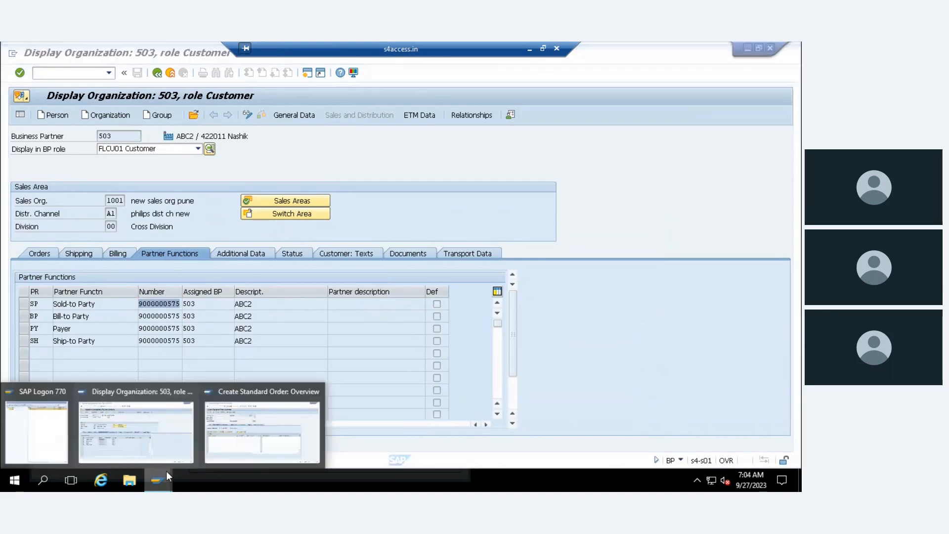
pyautogui.click(228, 435)
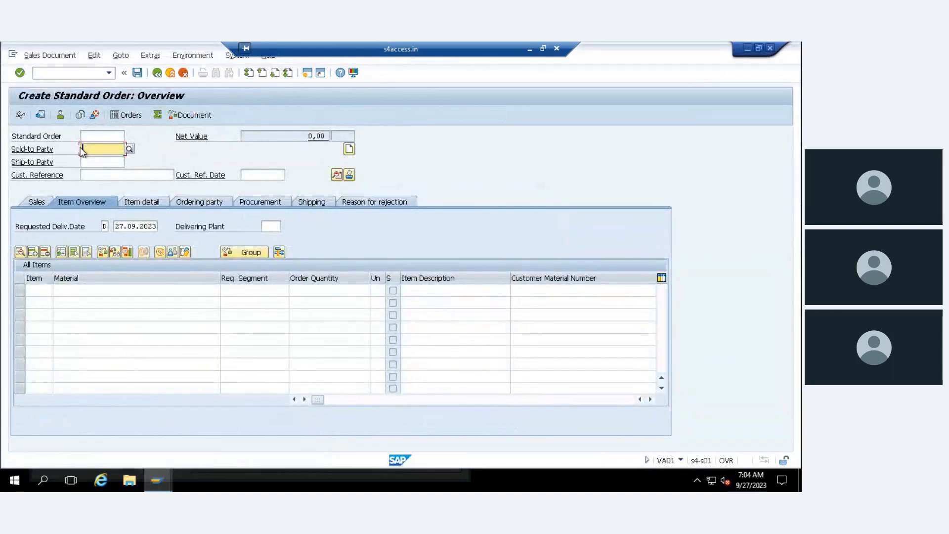
pyautogui.write('503')
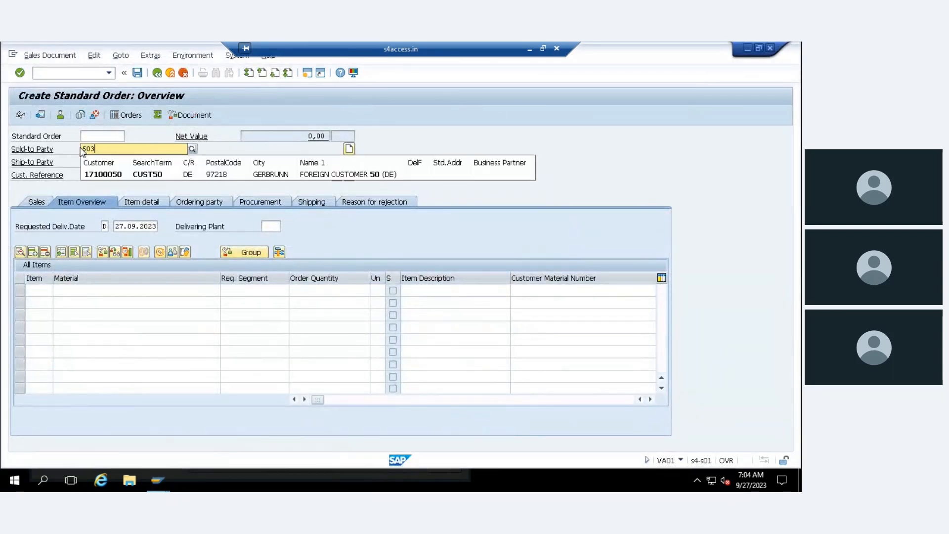
pyautogui.press('Return')
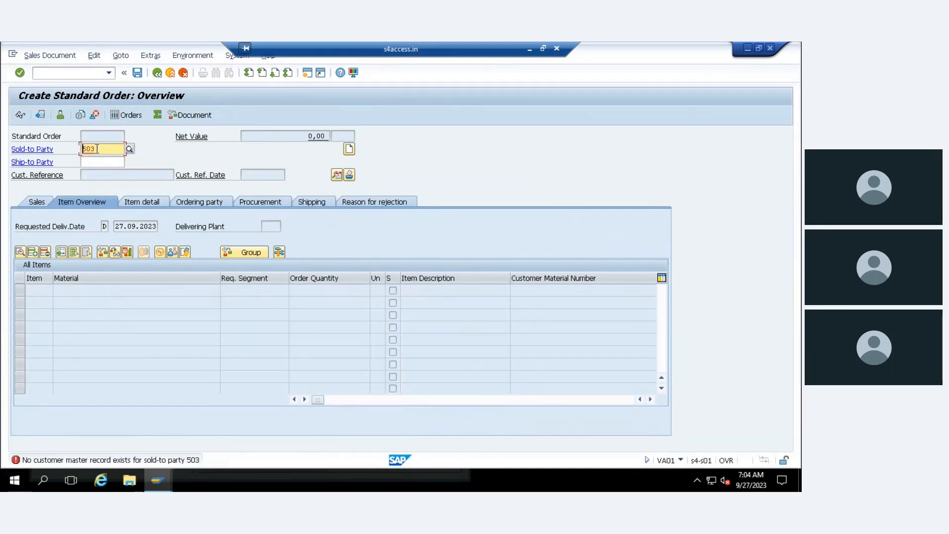
pyautogui.moveTo(107, 152); pyautogui.dragTo(7, 149)
pyautogui.press('BackSpace')
# - Enter the copied customer number from the partner functions as the order's sold-to party
pyautogui.click(157, 480)
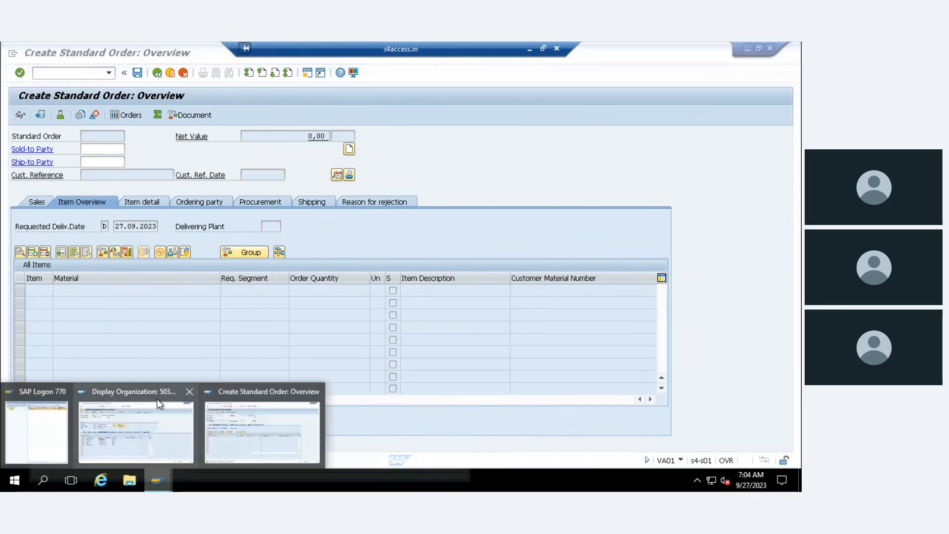
pyautogui.click(158, 400)
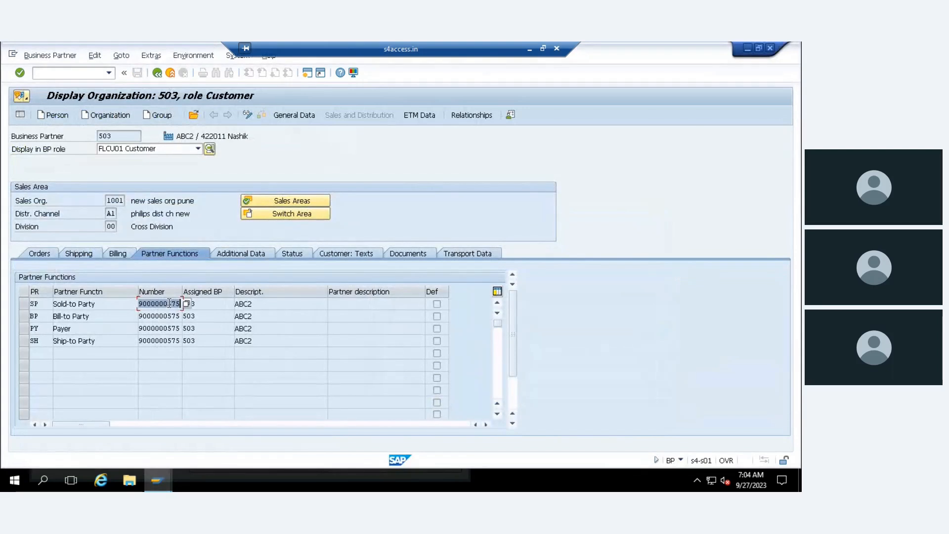
pyautogui.click(158, 480)
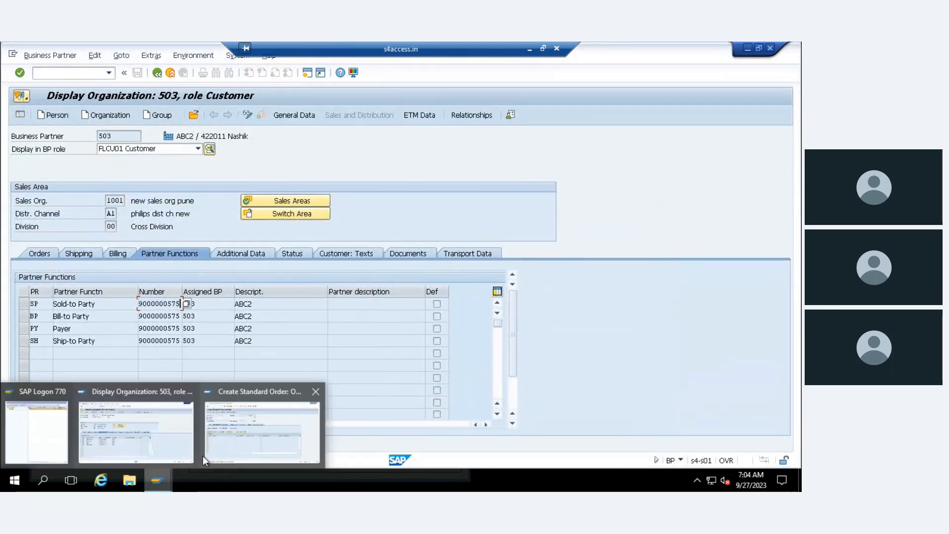
pyautogui.click(207, 441)
pyautogui.hotkey('ctrl', 'v')
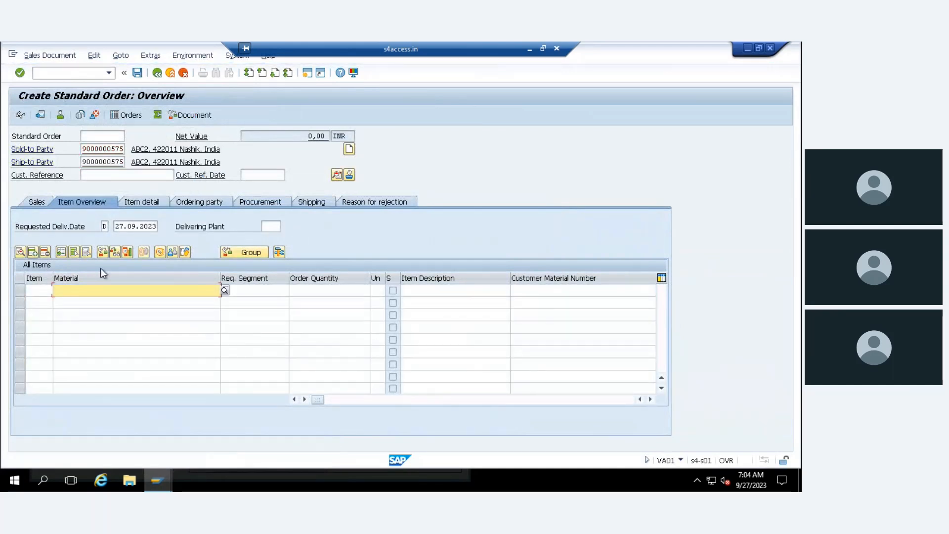
# - Leave the standard order without saving it and return to the business partner display
pyautogui.click(158, 73)
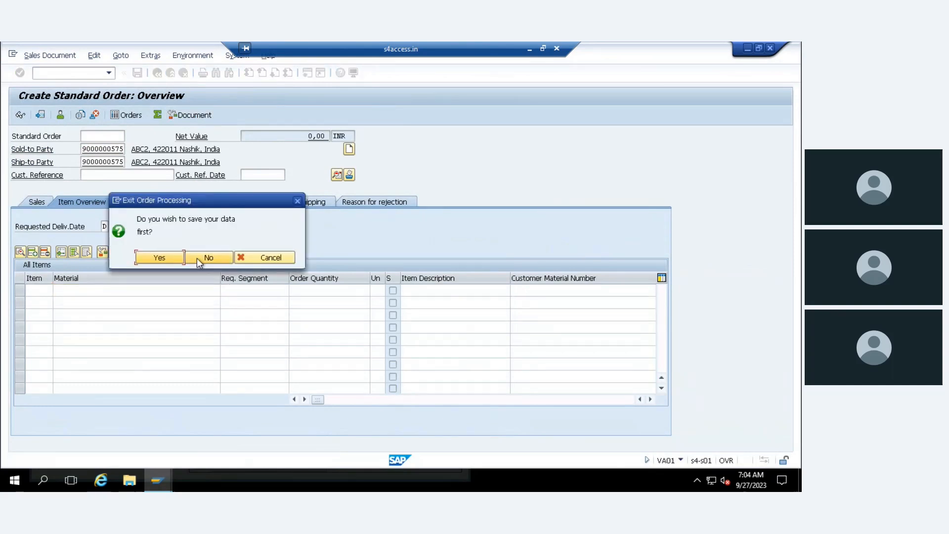
pyautogui.click(202, 258)
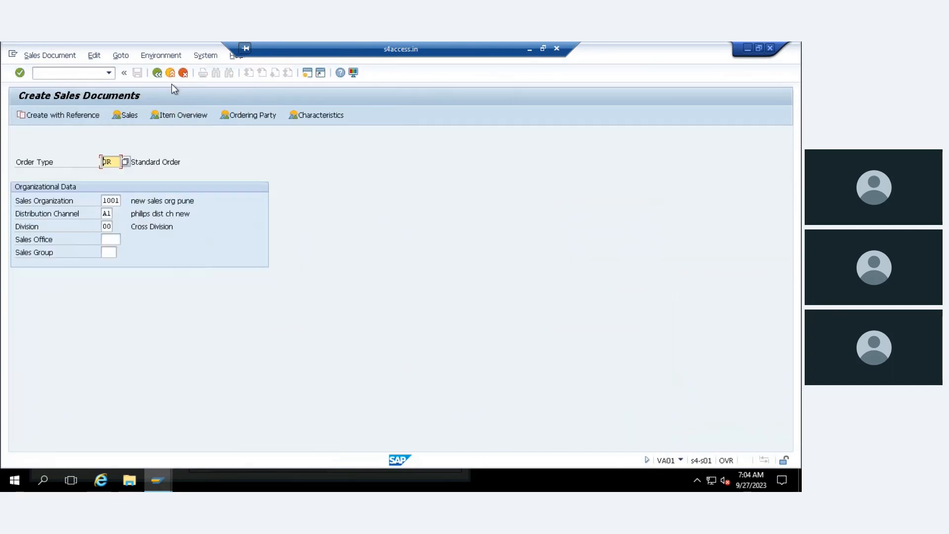
pyautogui.click(158, 73)
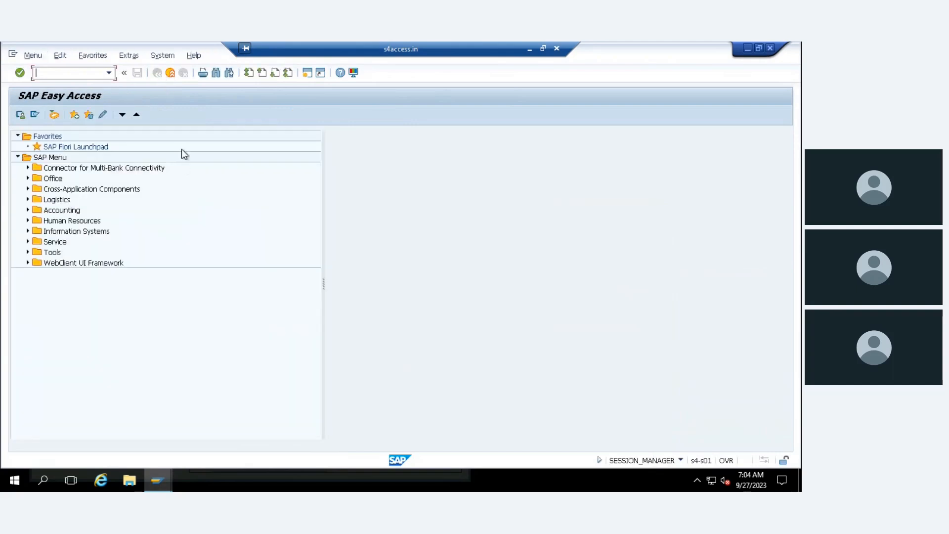
pyautogui.click(170, 73)
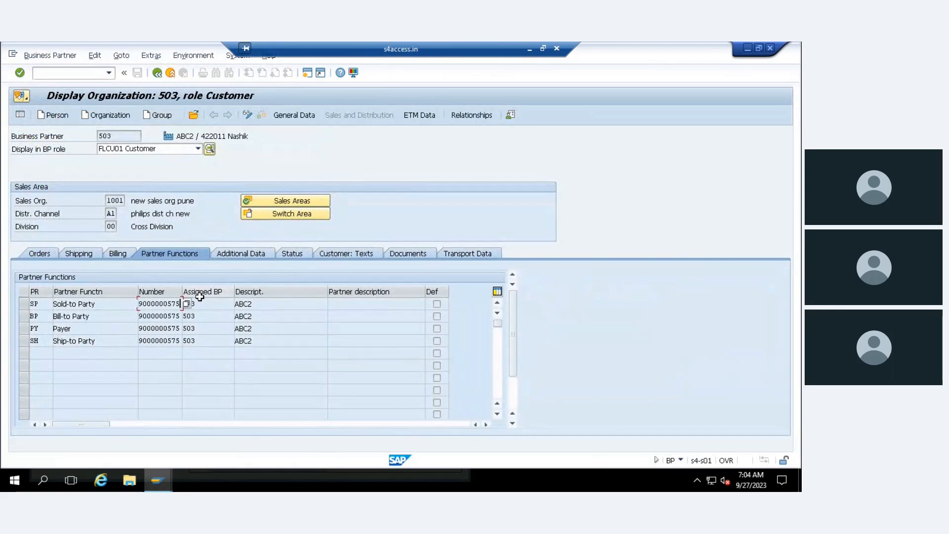
# - Highlight the assigned business partner number in the sold-to party row, and leave the business partner display
pyautogui.press('Tab')
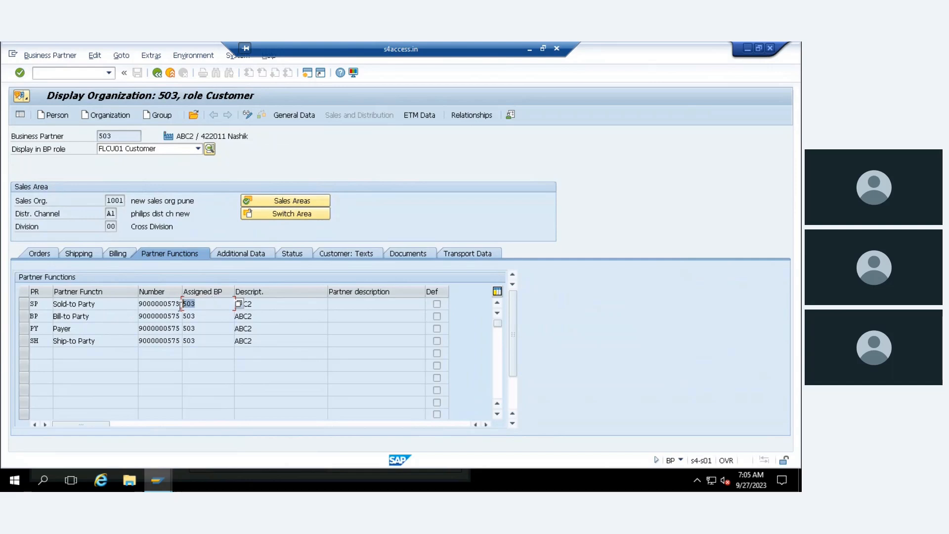
pyautogui.doubleClick(193, 304)
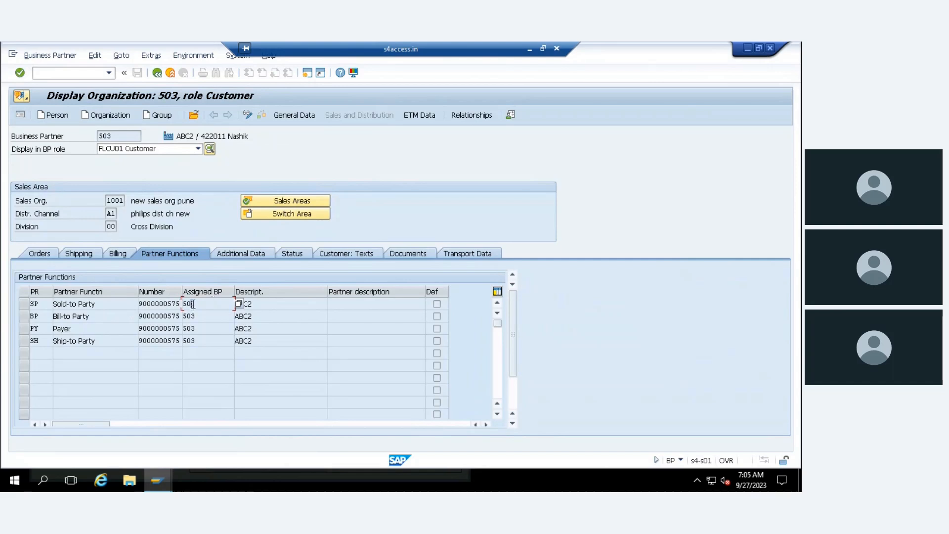
pyautogui.click(158, 74)
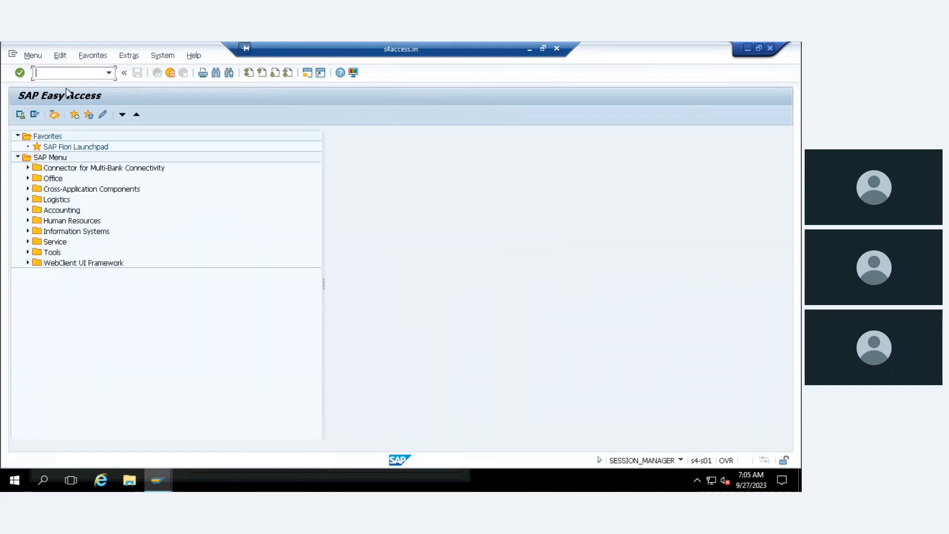
# - Start transaction BP, find the ABC2 business partner by its business partner number, and open it
pyautogui.write('bp')
pyautogui.press('Return')
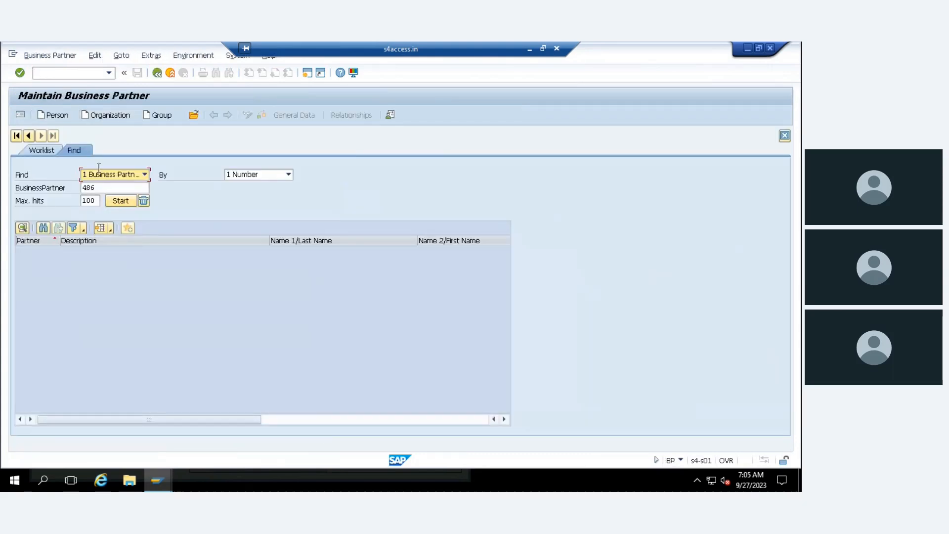
pyautogui.click(145, 174)
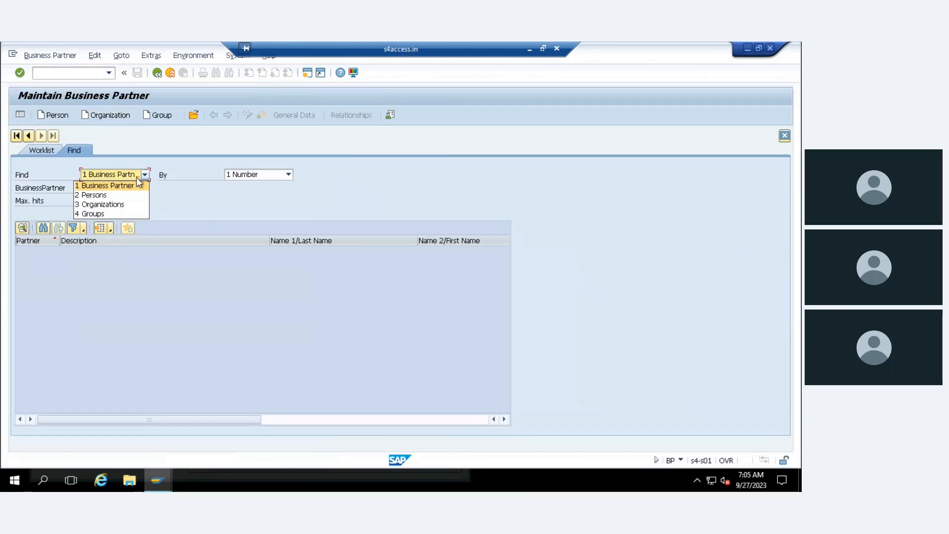
pyautogui.click(137, 184)
pyautogui.click(108, 189)
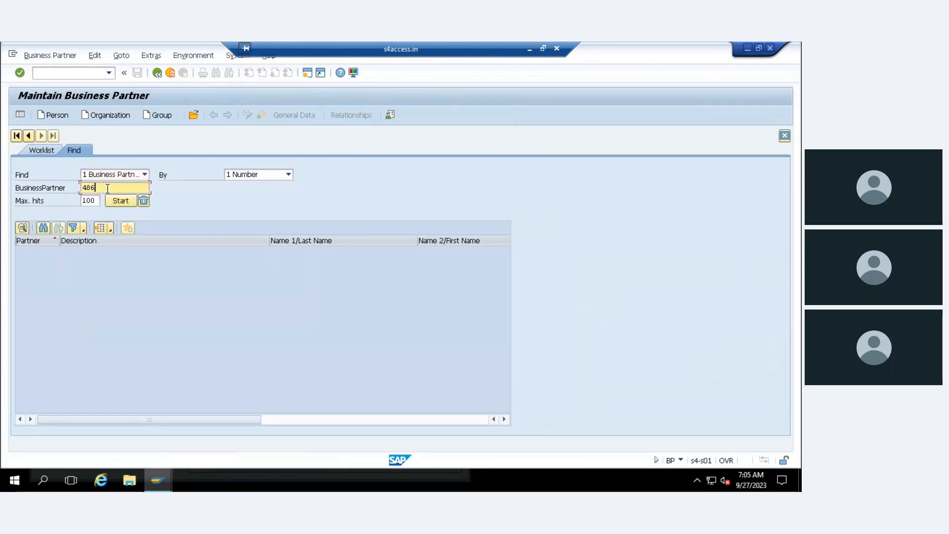
pyautogui.moveTo(108, 188); pyautogui.dragTo(49, 187)
pyautogui.write('503')
pyautogui.press('Return')
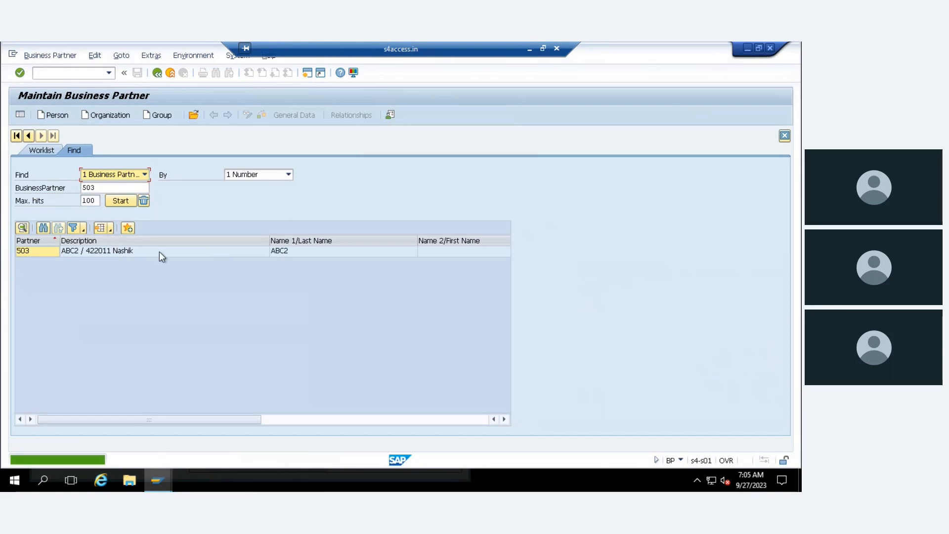
pyautogui.doubleClick(159, 254)
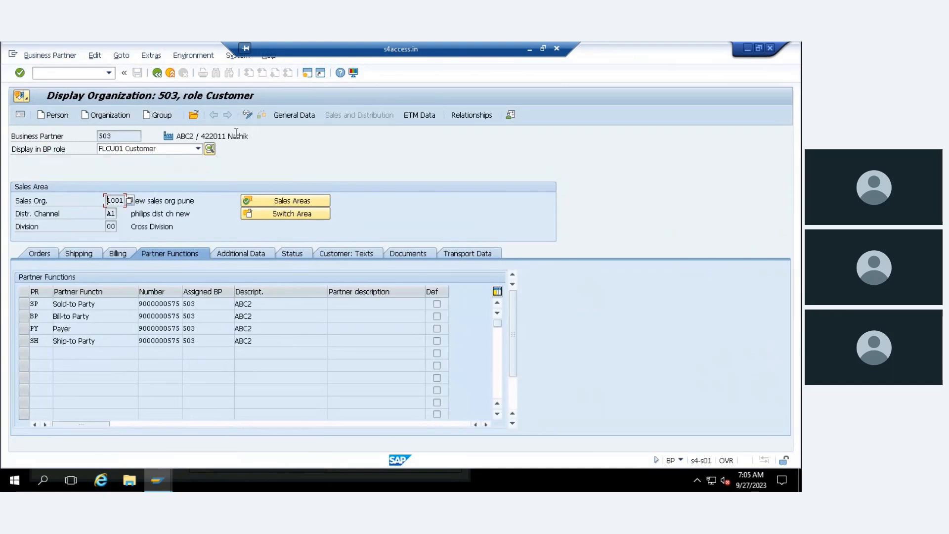
# - Switch the business partner to change mode and add the role FLCU00 Customer (Fin.Accounting)
pyautogui.click(248, 118)
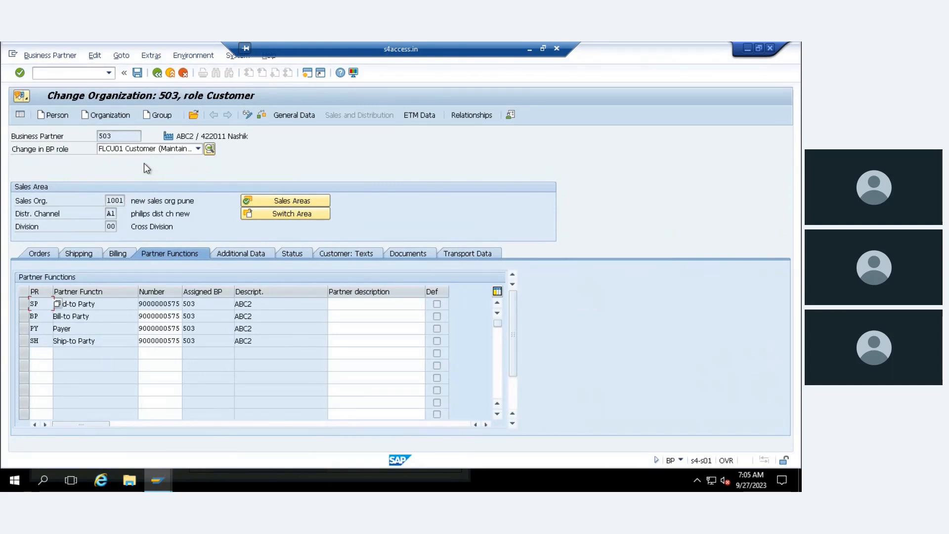
pyautogui.click(197, 149)
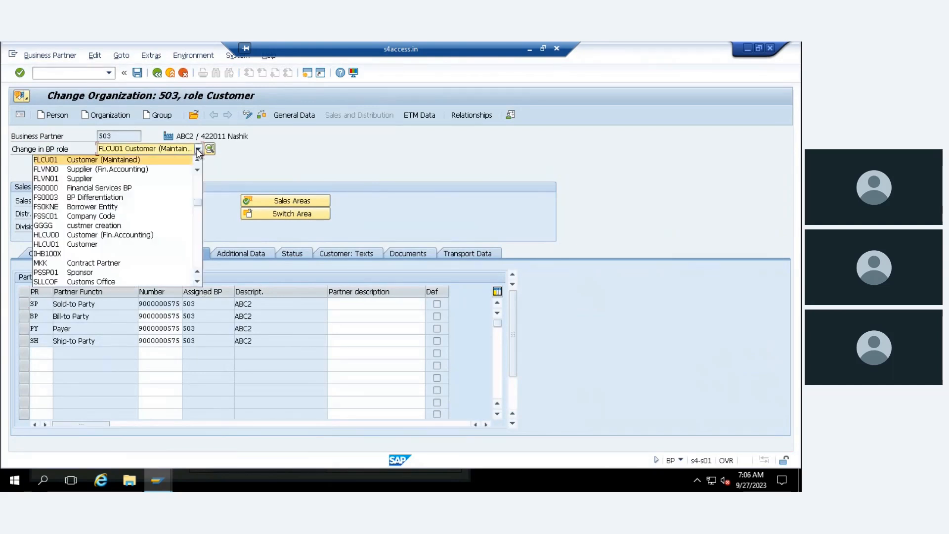
pyautogui.scroll(2, 197, 158)
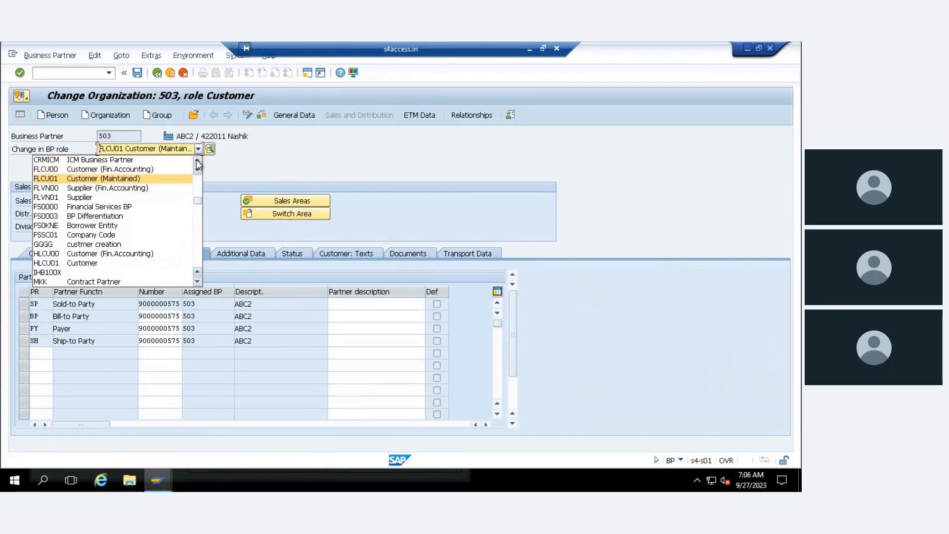
pyautogui.click(135, 171)
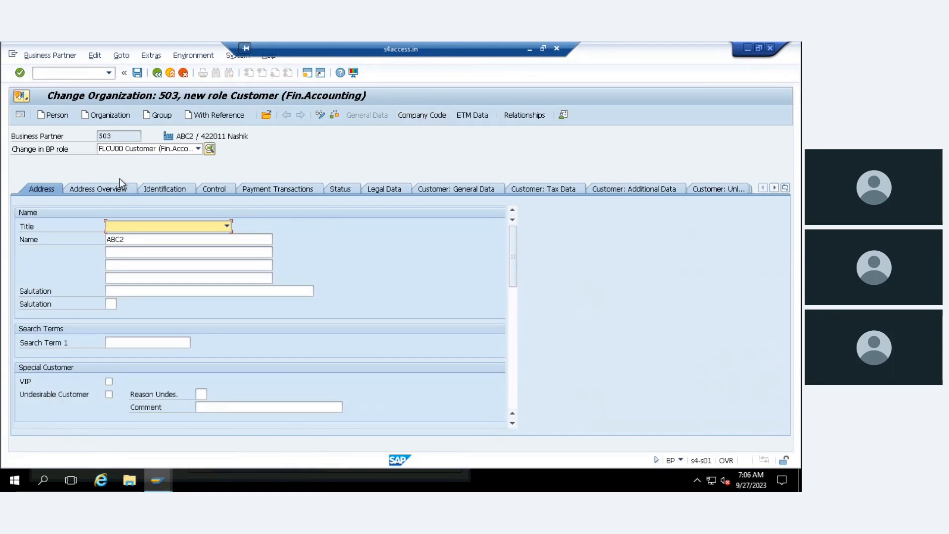
# - Open the role's company code data and assign company code 1100, Ultron Systems India
pyautogui.click(425, 115)
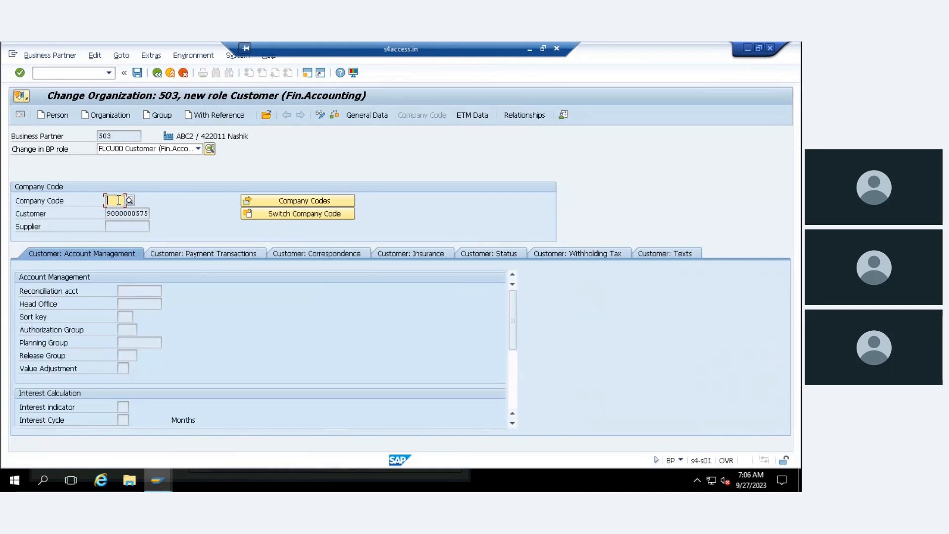
pyautogui.write('1')
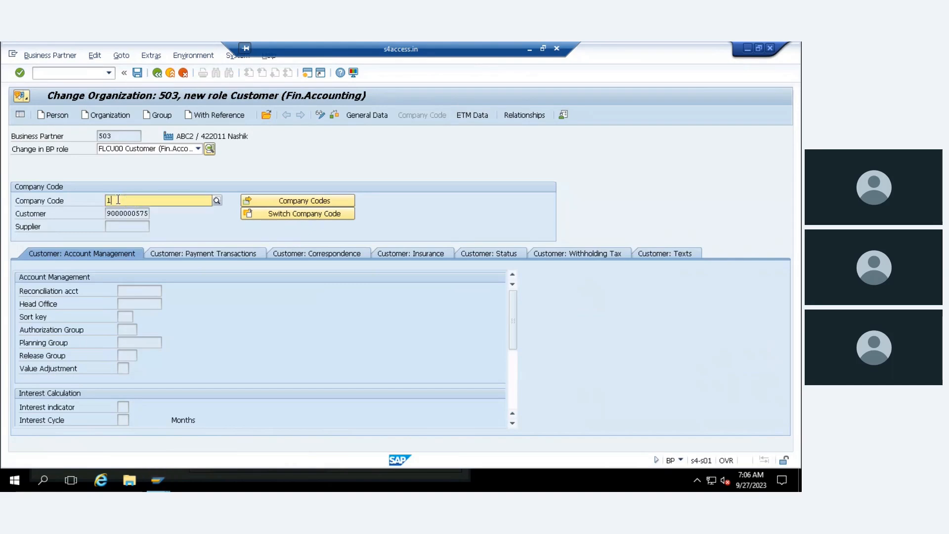
pyautogui.write('00')
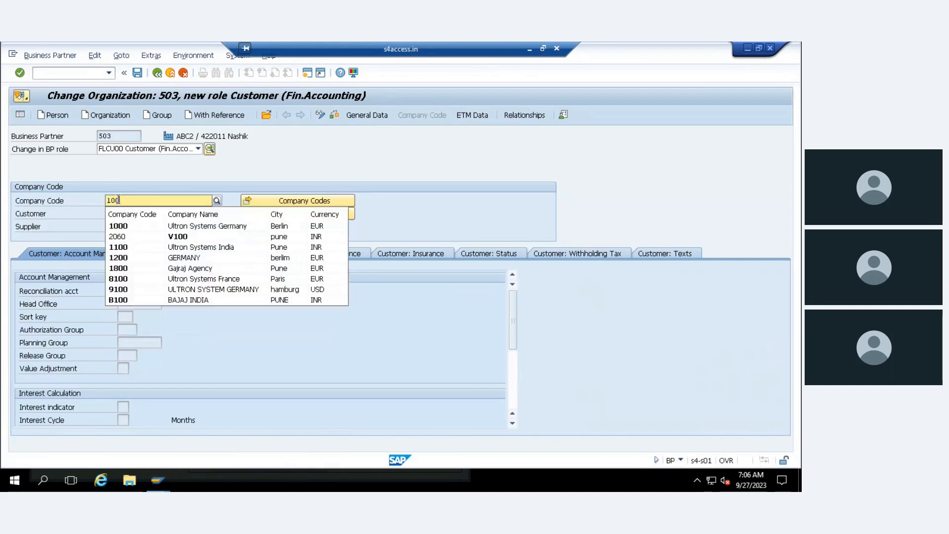
pyautogui.write('1')
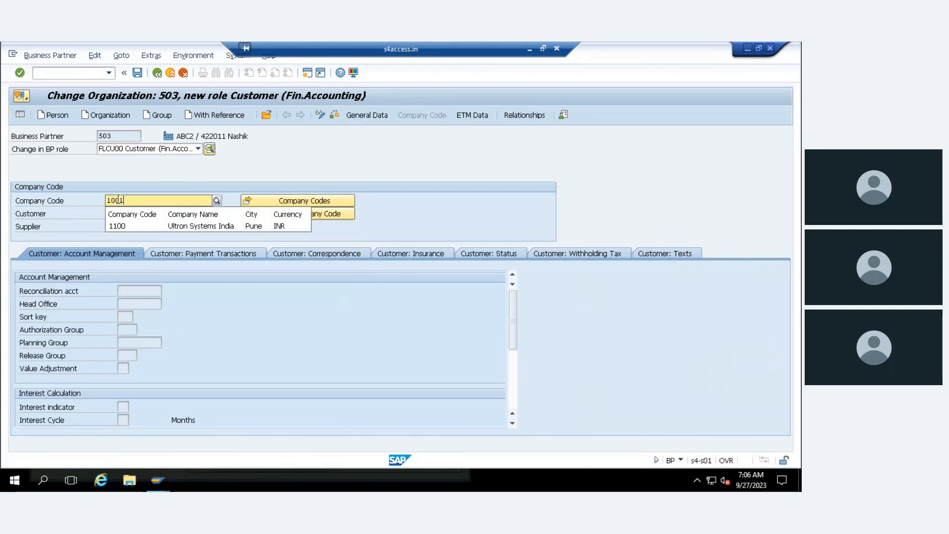
pyautogui.click(119, 226)
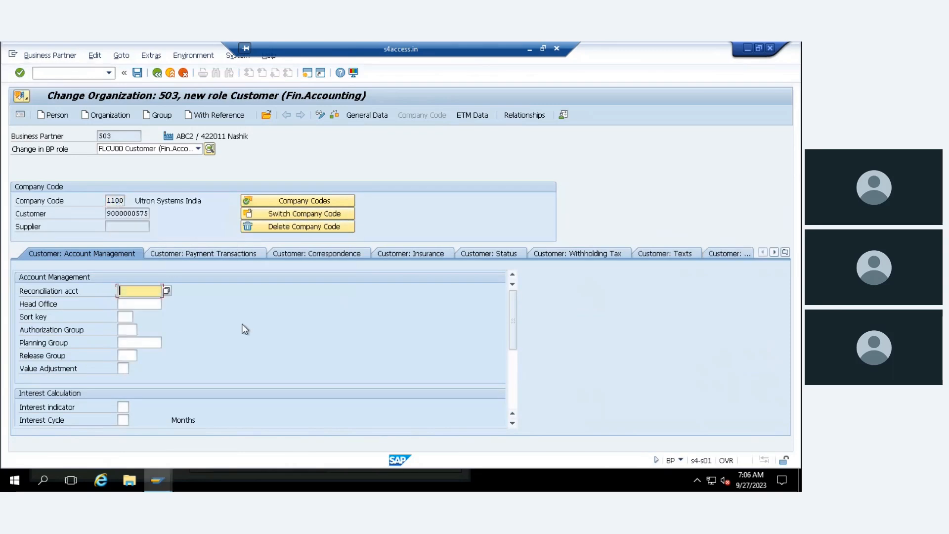
# - Compare the customer number in the company code data with the business partner number in the header
pyautogui.click(106, 214)
pyautogui.moveTo(107, 214); pyautogui.dragTo(148, 214)
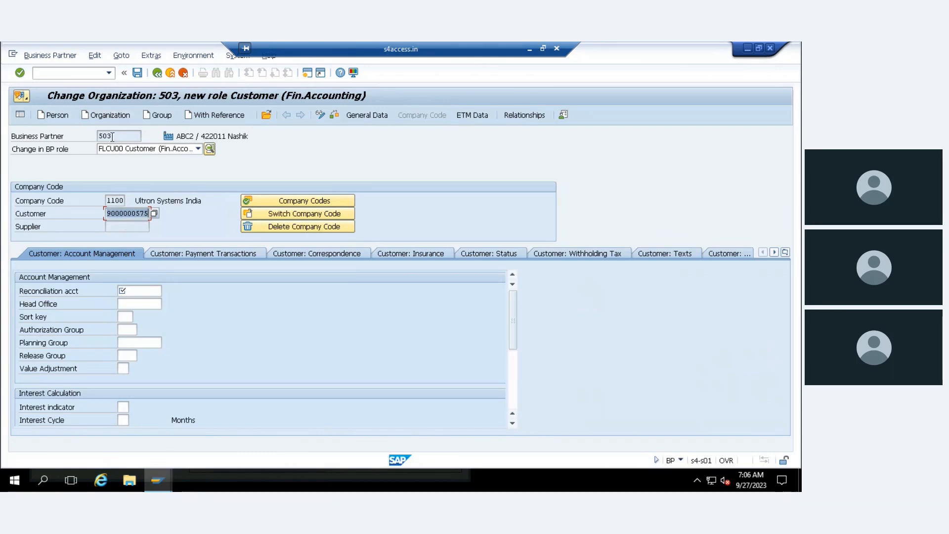
pyautogui.moveTo(116, 136); pyautogui.dragTo(86, 132)
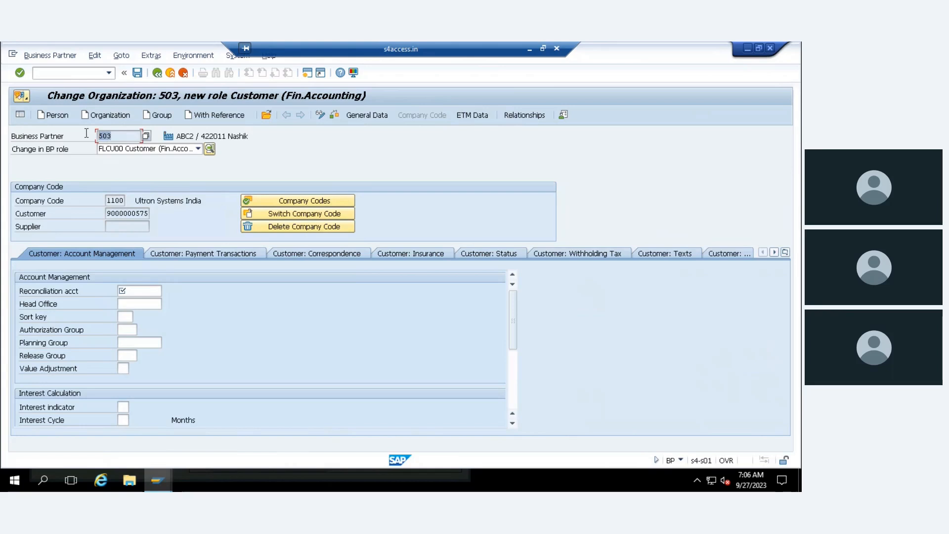
# - Set the reconciliation account to 140000 Customers - Domestic Receivables and save the business partner
pyautogui.click(137, 291)
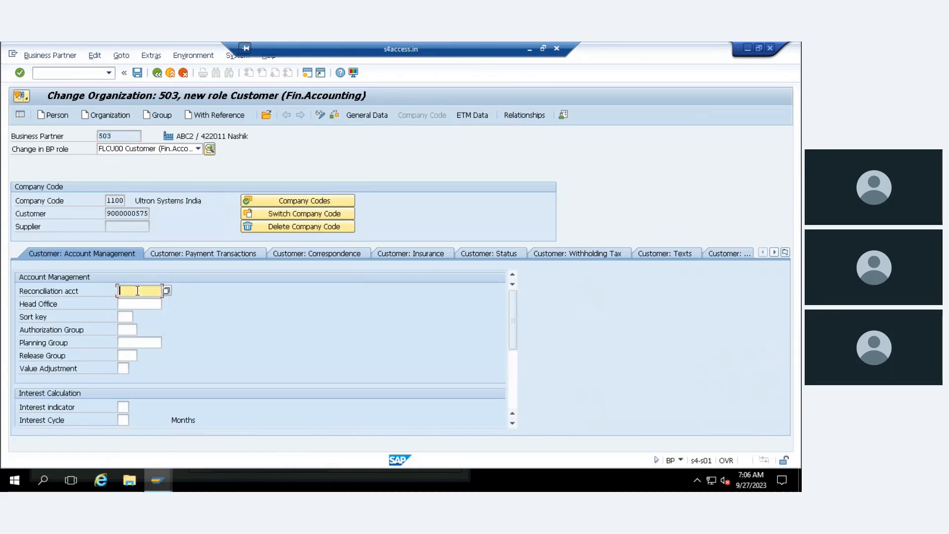
pyautogui.click(166, 290)
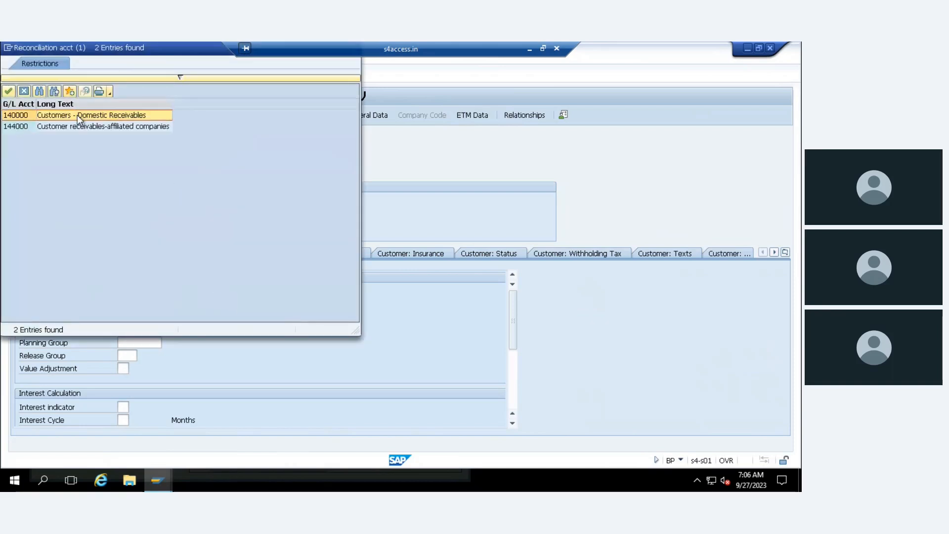
pyautogui.doubleClick(77, 114)
pyautogui.press('Return')
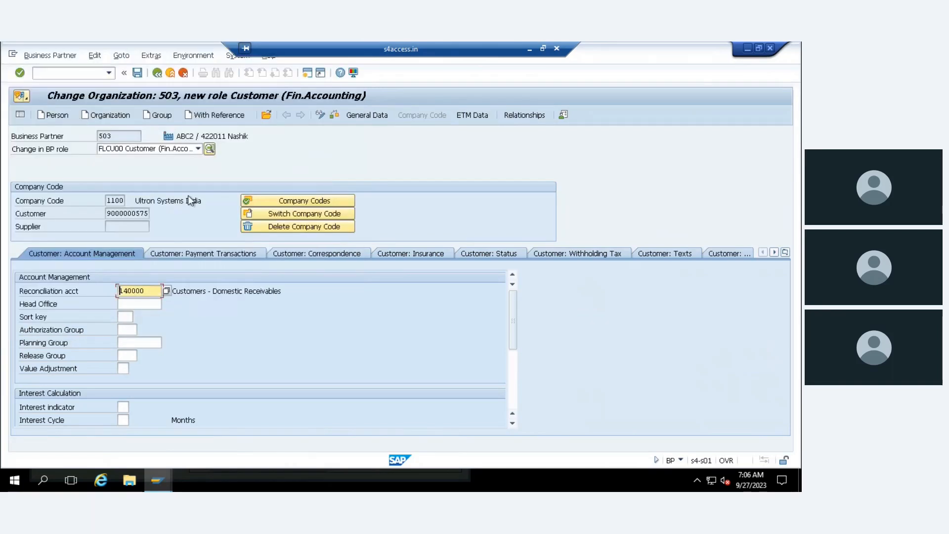
pyautogui.click(137, 72)
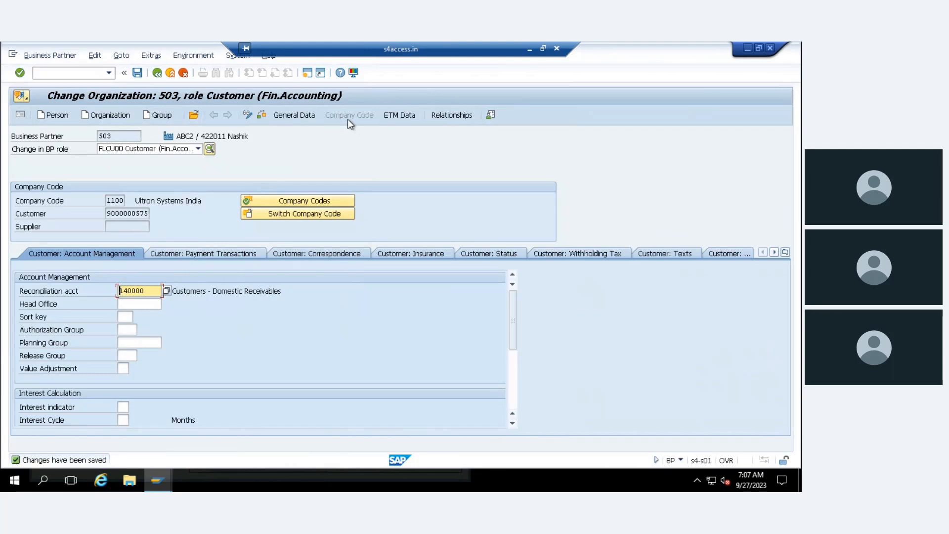
# - Leave the saved record, restart transaction BP, and find and reopen the ABC2 business partner by its number
pyautogui.click(156, 75)
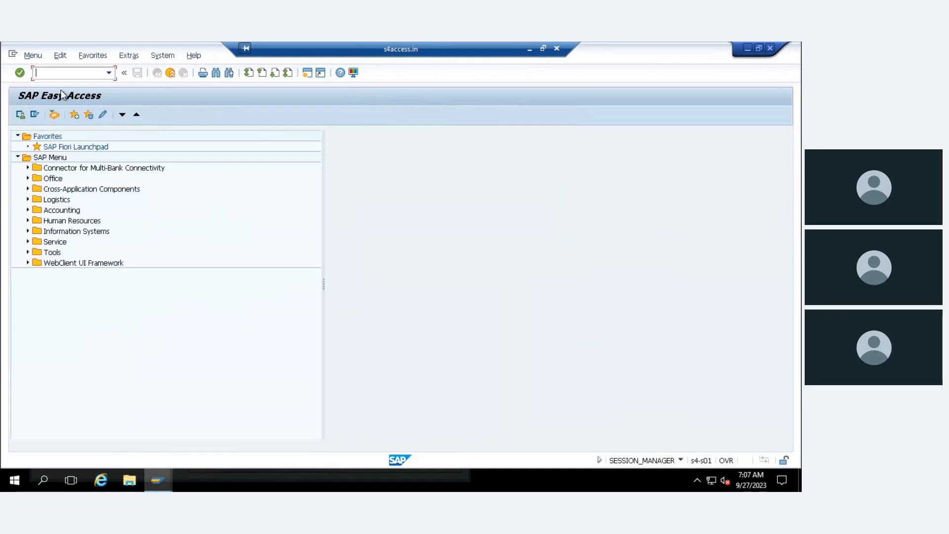
pyautogui.write('bp')
pyautogui.press('Return')
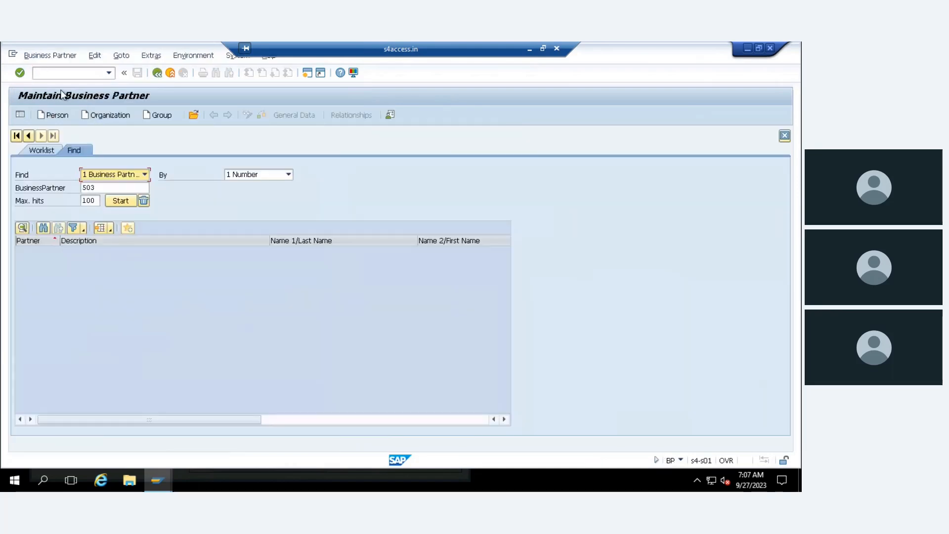
pyautogui.moveTo(104, 187); pyautogui.dragTo(84, 187)
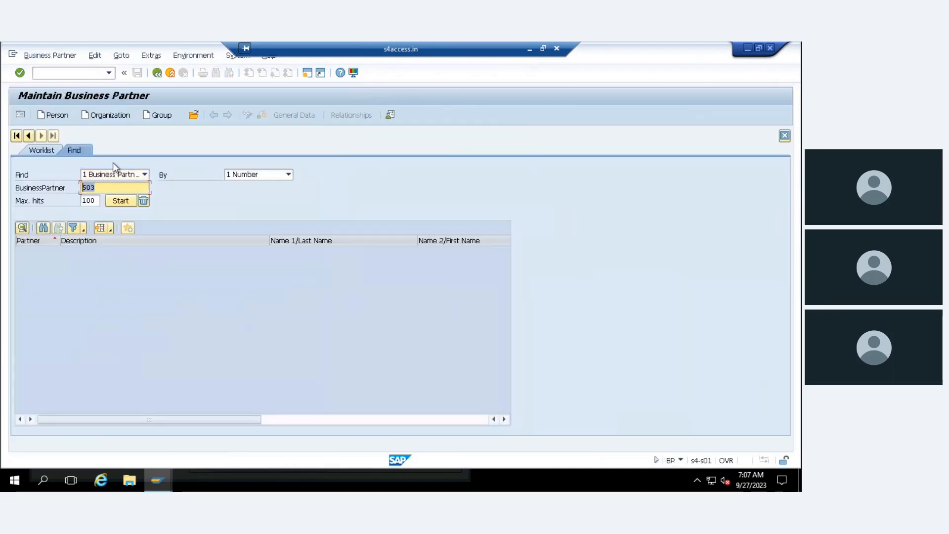
pyautogui.click(278, 173)
pyautogui.press('Return')
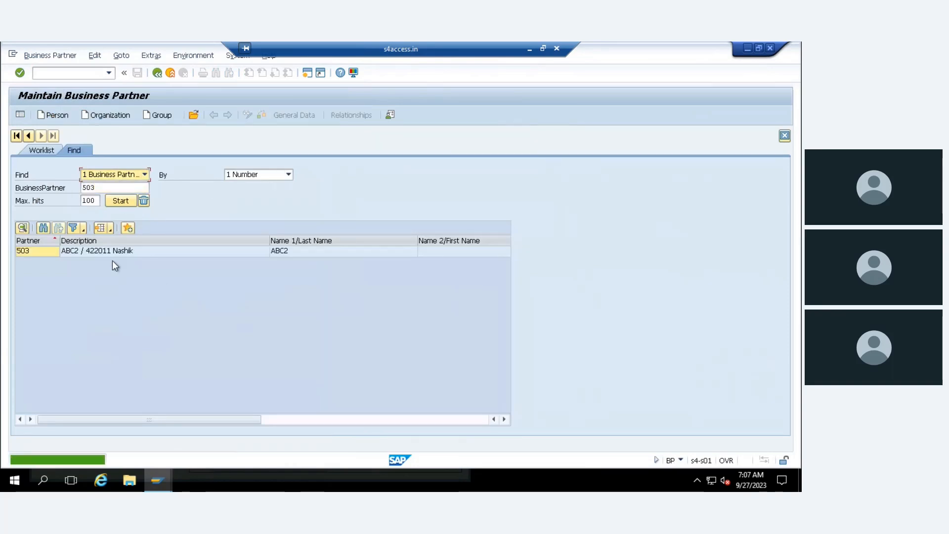
pyautogui.doubleClick(112, 251)
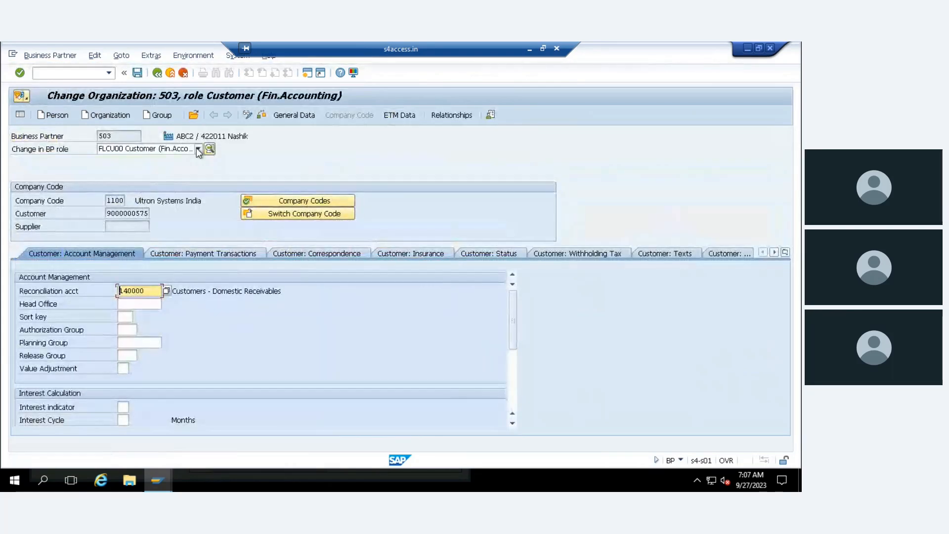
# - Add the role FLVN00 Supplier (Fin.Accounting), check the address in the general data, and save
pyautogui.click(198, 149)
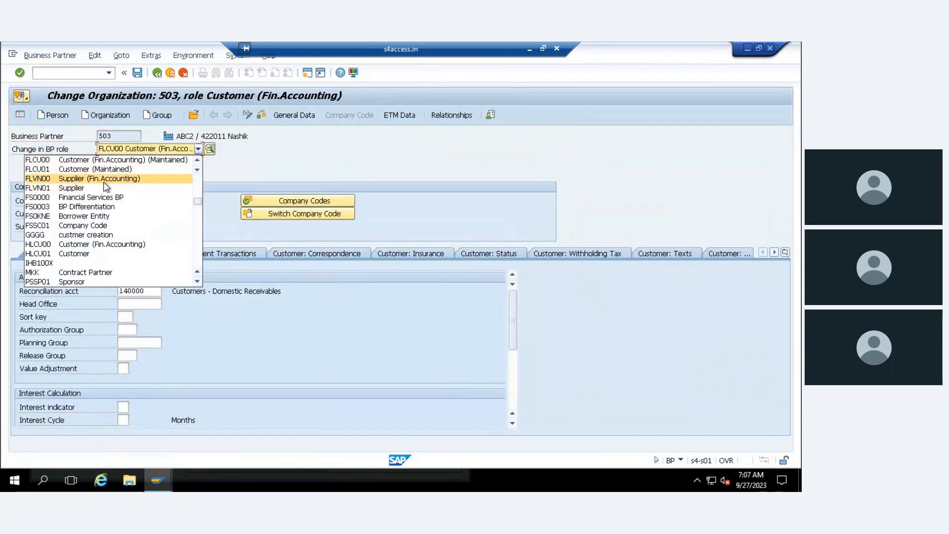
pyautogui.click(70, 179)
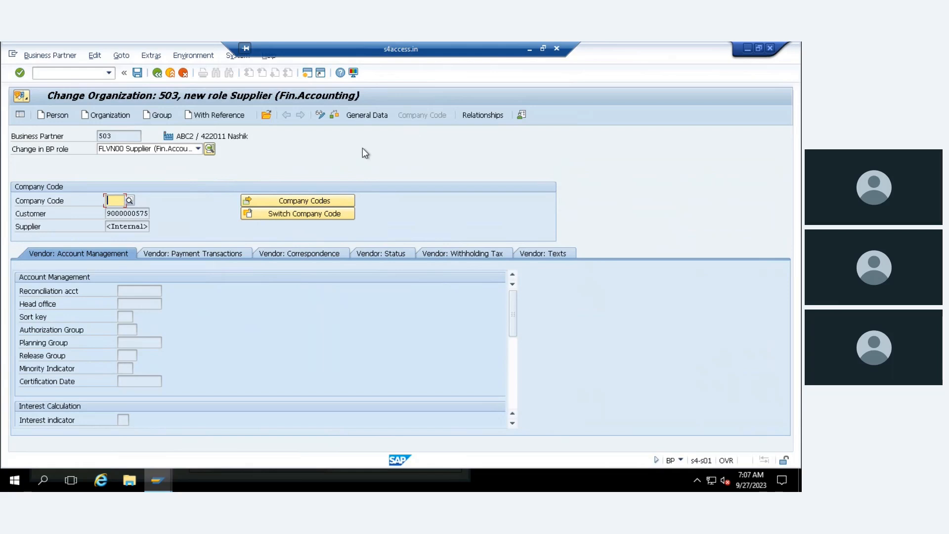
pyautogui.click(366, 115)
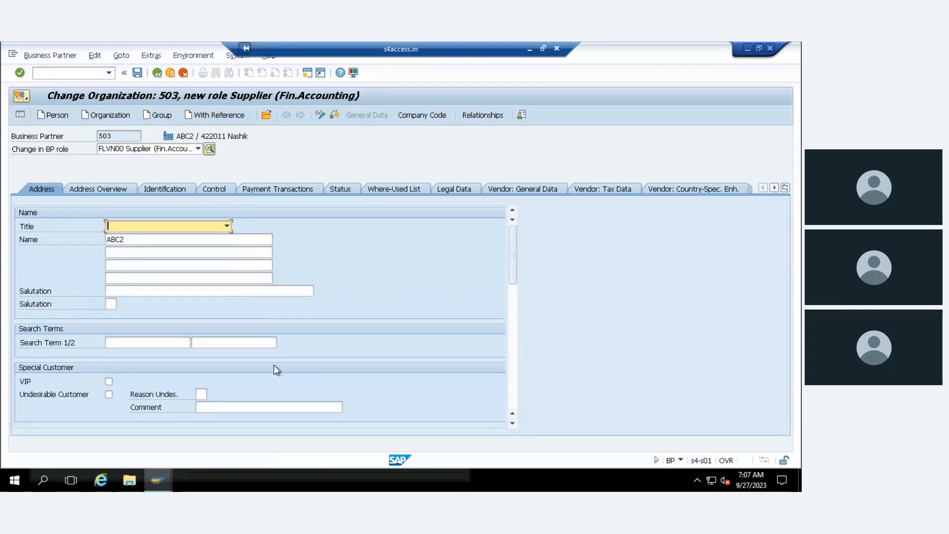
pyautogui.scroll(-5, 273, 365)
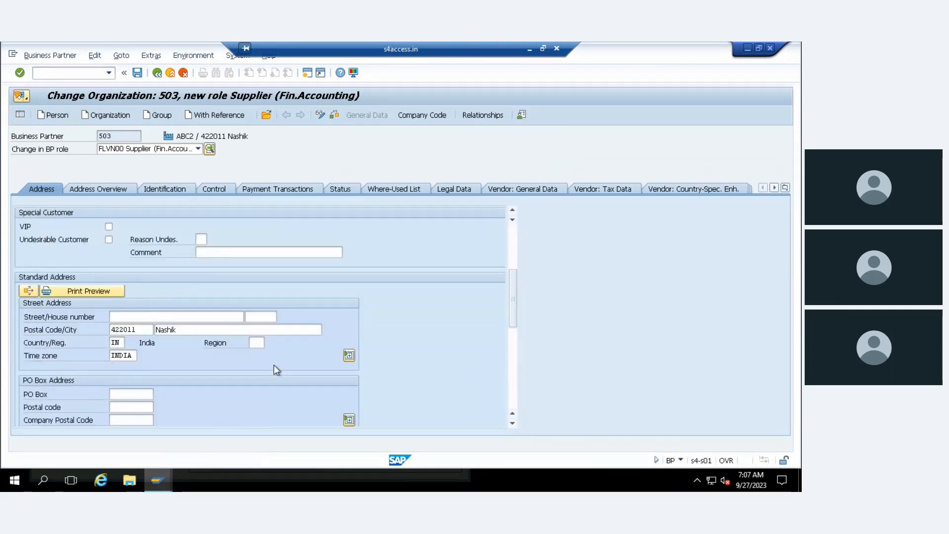
pyautogui.scroll(-3, 274, 365)
pyautogui.scroll(5, 274, 365)
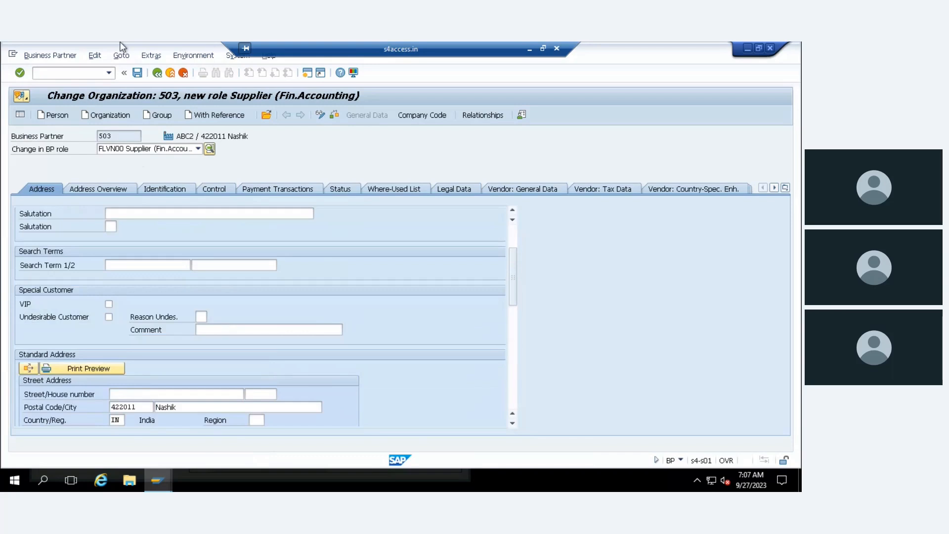
pyautogui.click(138, 72)
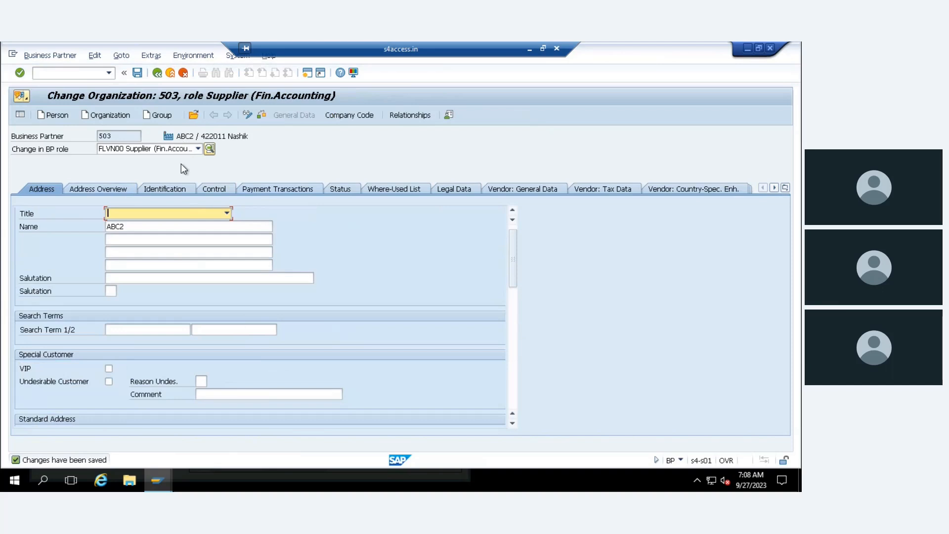
# - Review the identification and control data of the supplier role, and leave the business partner record
pyautogui.click(96, 189)
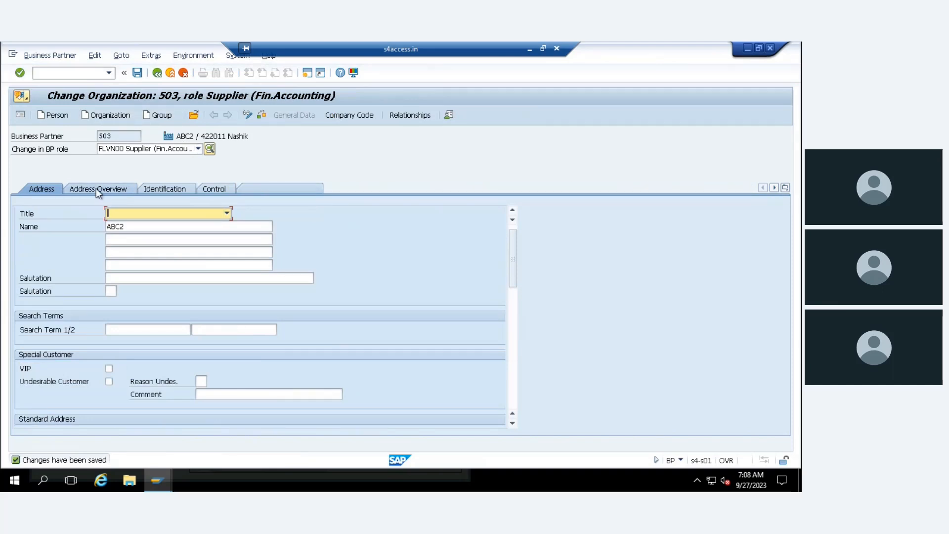
pyautogui.click(162, 186)
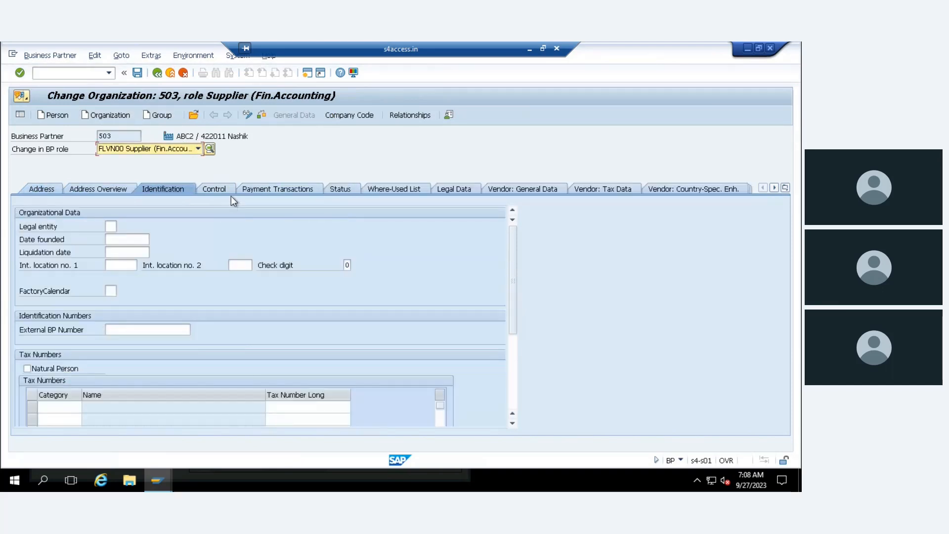
pyautogui.click(217, 189)
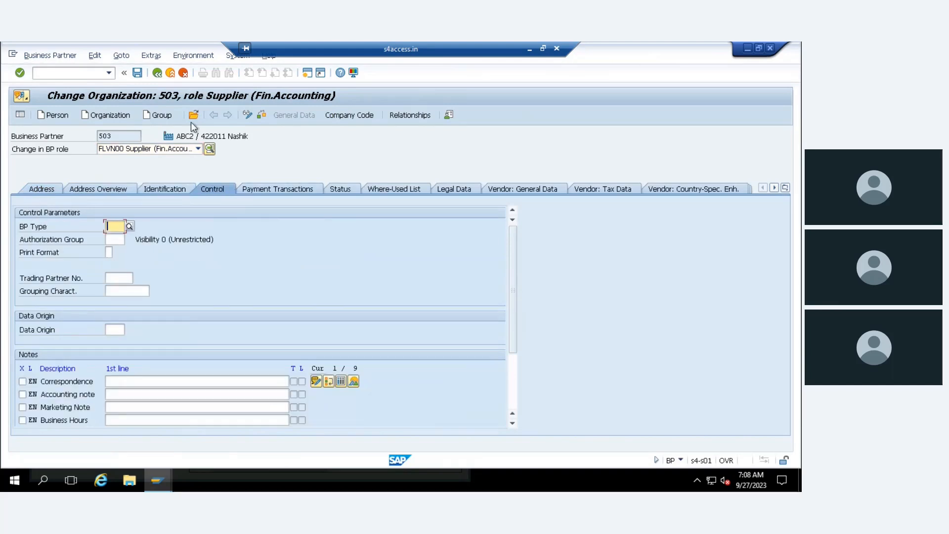
pyautogui.click(159, 73)
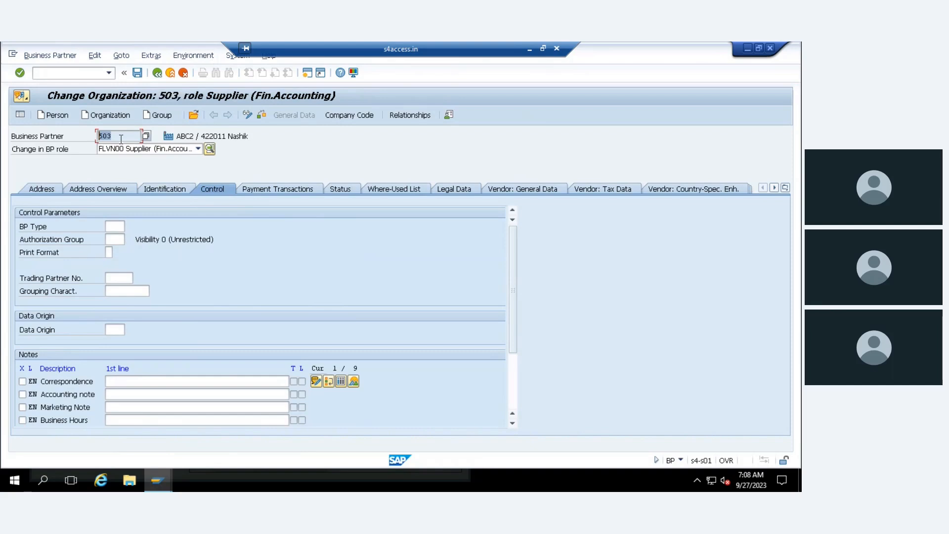
pyautogui.click(156, 75)
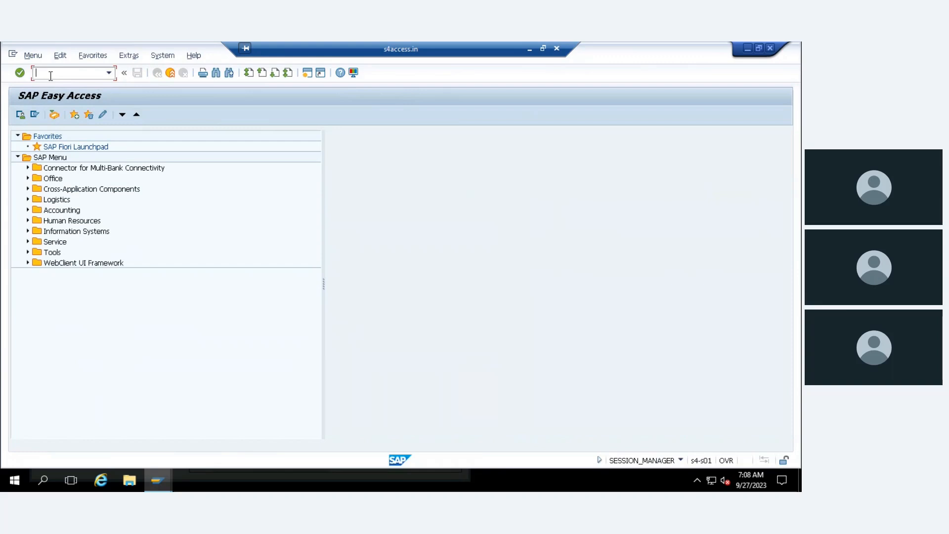
# - Start transaction SE16N and display the BUT000 table entry for the ABC2 business partner's number
pyautogui.write('se16n')
pyautogui.press('Return')
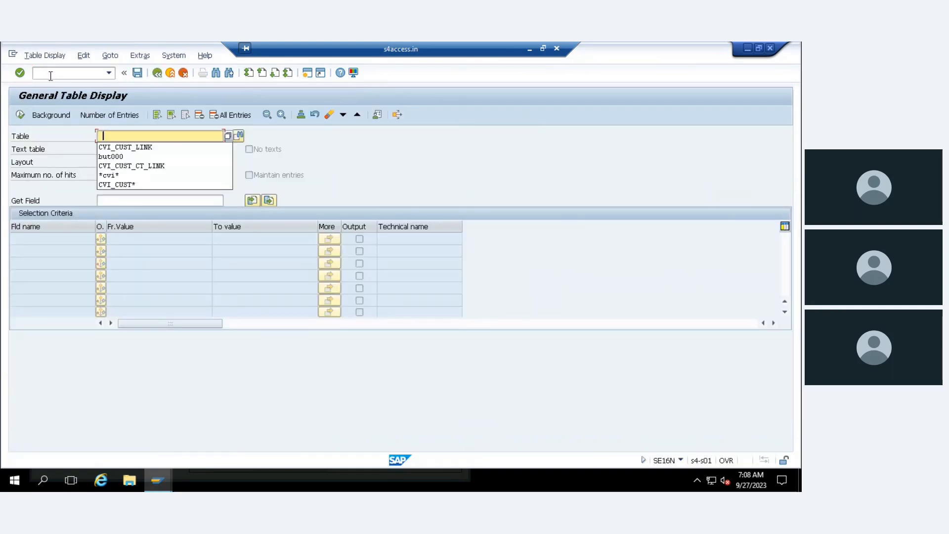
pyautogui.press('Down')
pyautogui.press('Down')
pyautogui.press('Return')
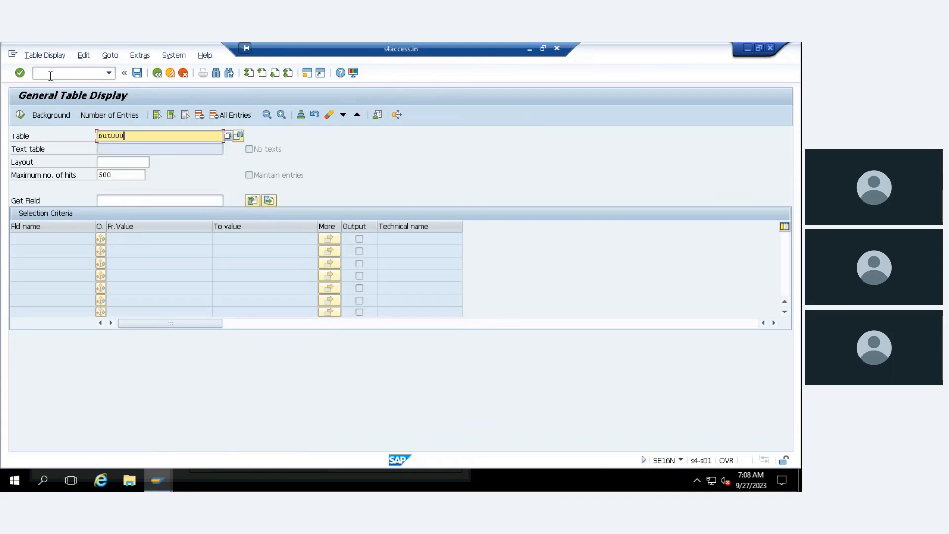
pyautogui.press('Return')
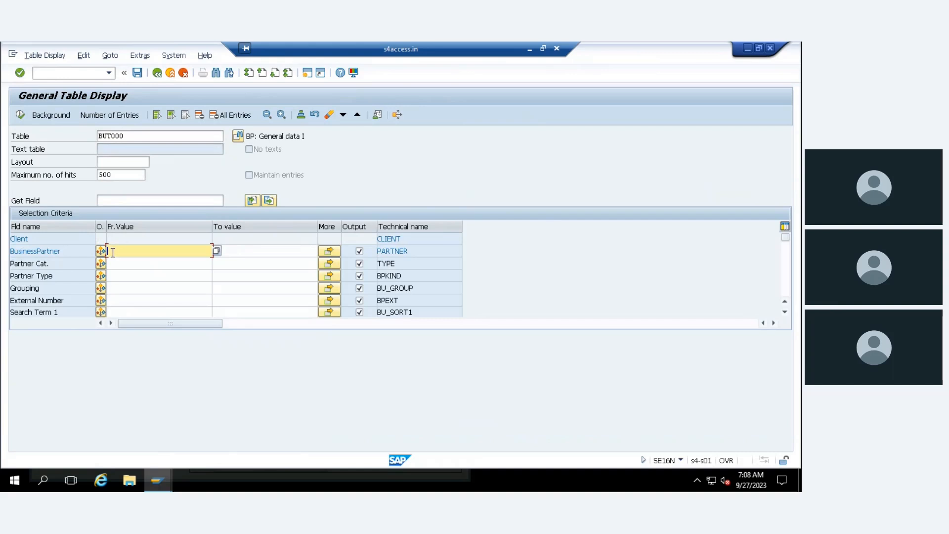
pyautogui.write('503')
pyautogui.click(20, 115)
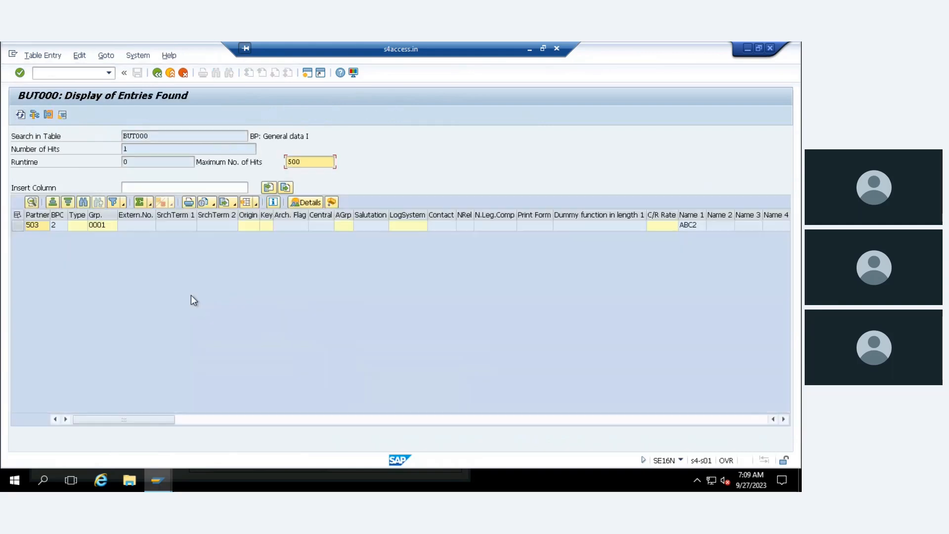
# - Copy the Business Partner GUID from the BUT000 entry and return to the table selection
pyautogui.click(784, 419)
pyautogui.click(784, 419)
pyautogui.moveTo(785, 419); pyautogui.dragTo(785, 419)
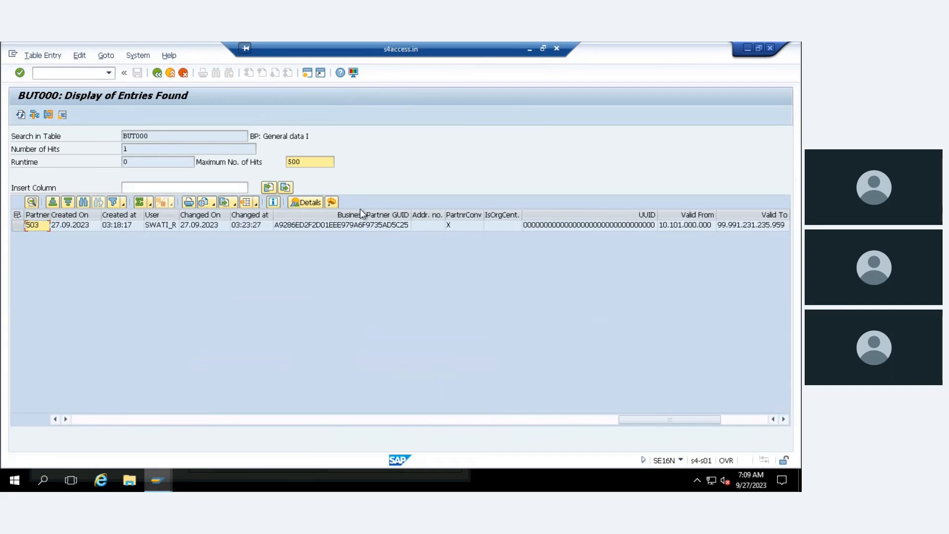
pyautogui.click(351, 225)
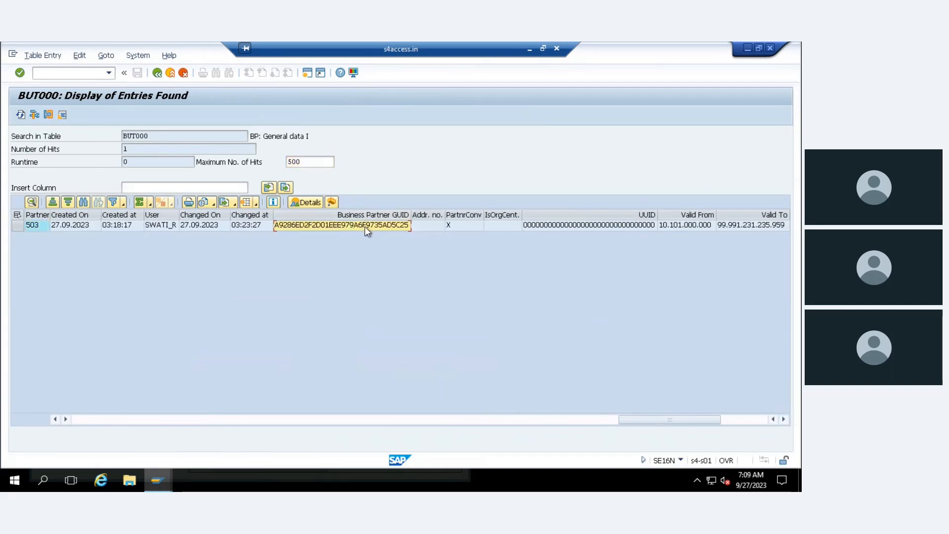
pyautogui.click(157, 73)
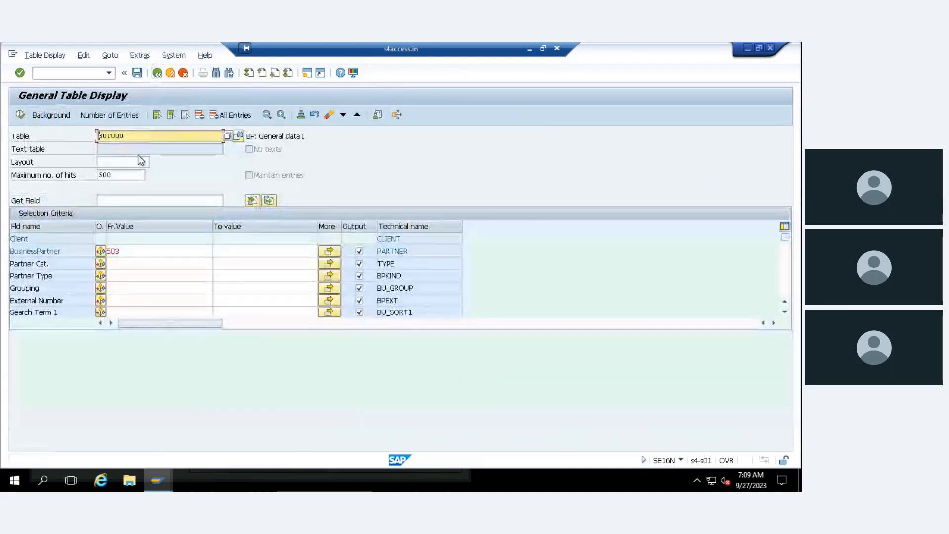
# - Display the CVI_CUST_LINK table entry that matches the copied Business Partner GUID
pyautogui.hotkey('shift', 'End')
pyautogui.press('Delete')
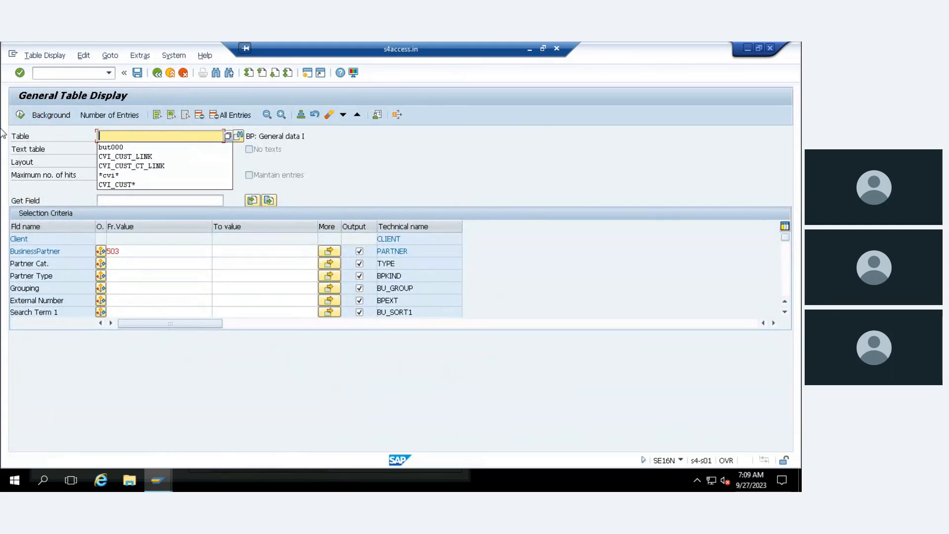
pyautogui.press('Down')
pyautogui.press('Down')
pyautogui.press('Return')
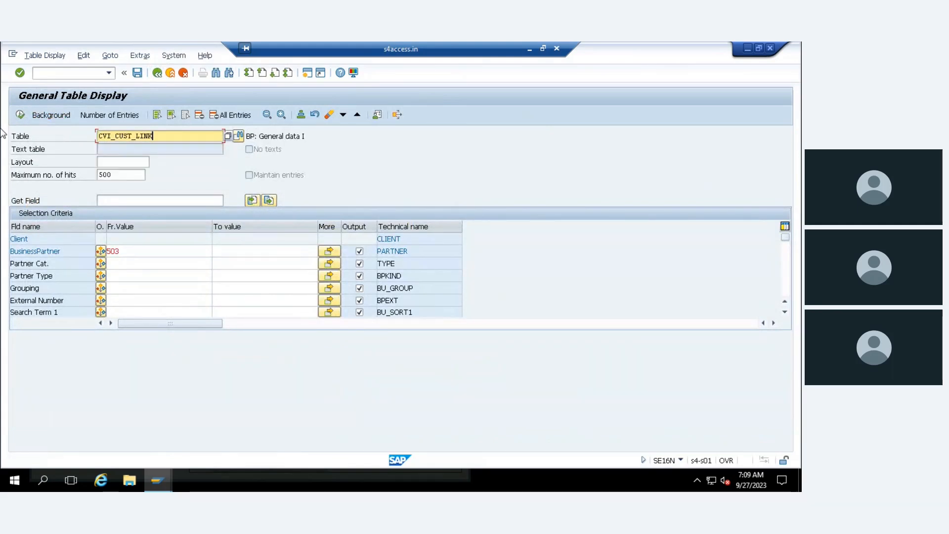
pyautogui.press('Return')
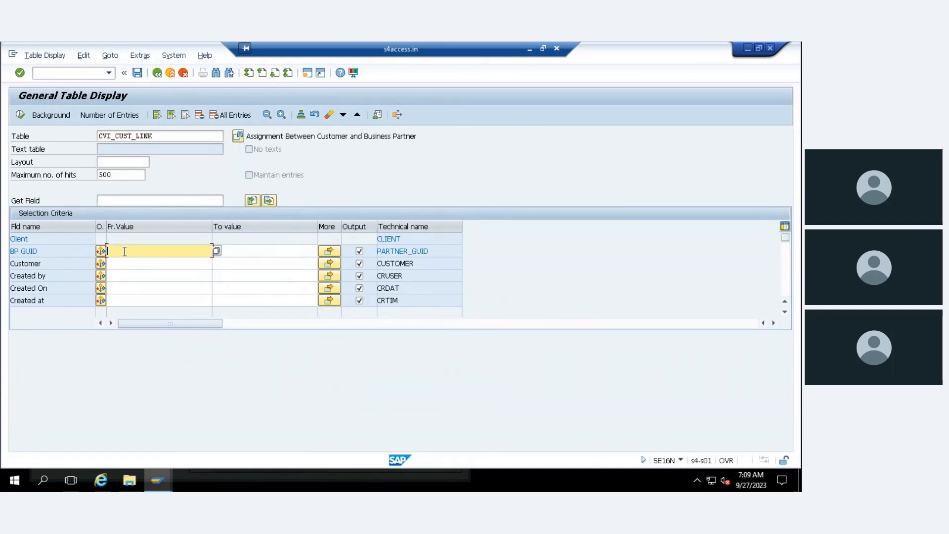
pyautogui.hotkey('ctrl', 'v')
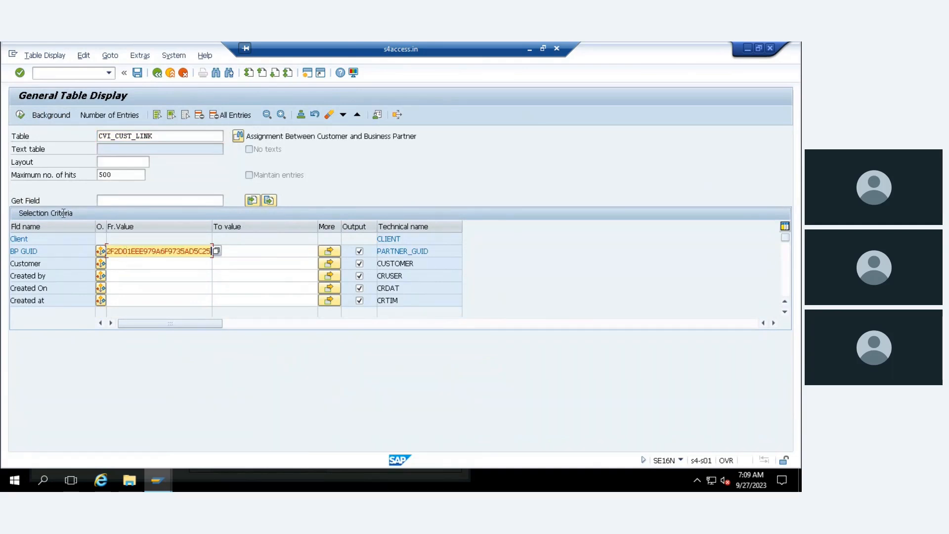
pyautogui.click(19, 115)
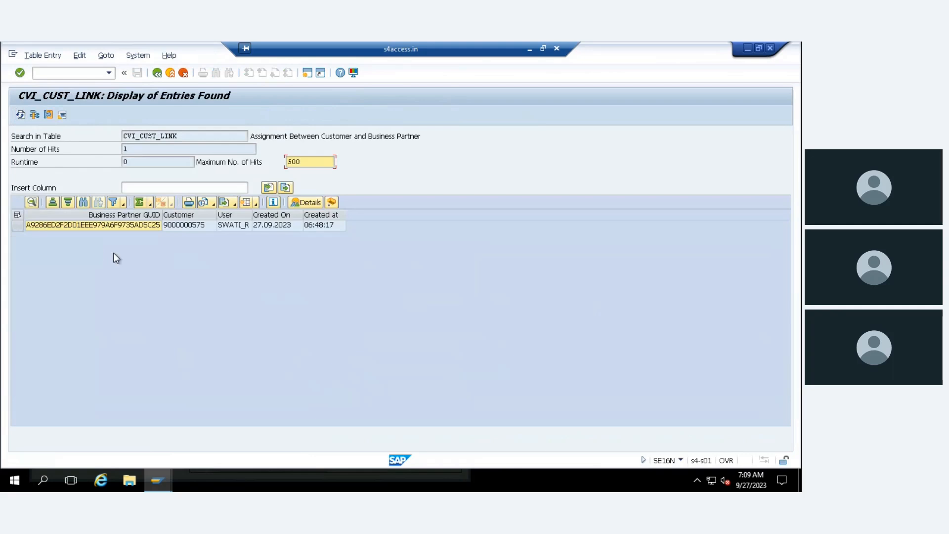
# - Compare the Business Partner GUID with its assigned customer number in the link entry, and leave the table display
pyautogui.click(182, 226)
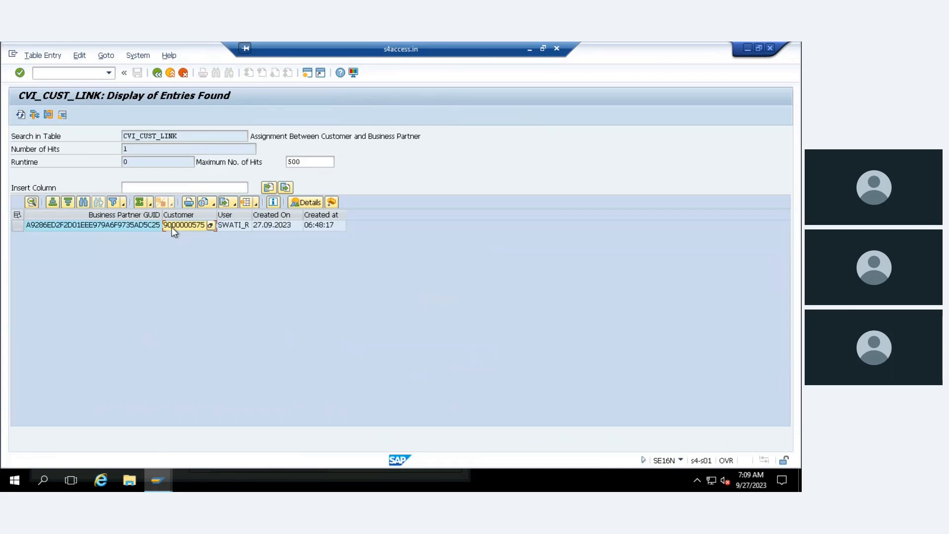
pyautogui.click(140, 228)
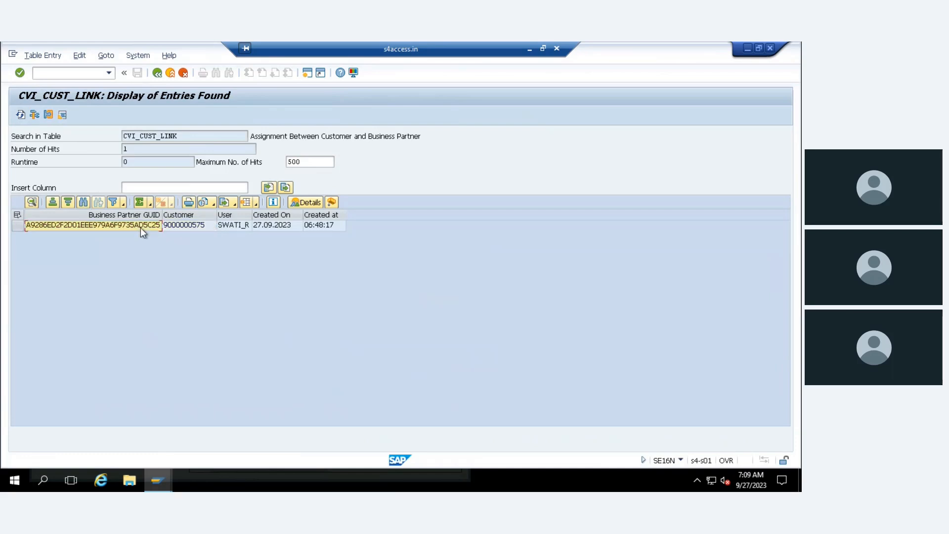
pyautogui.click(189, 227)
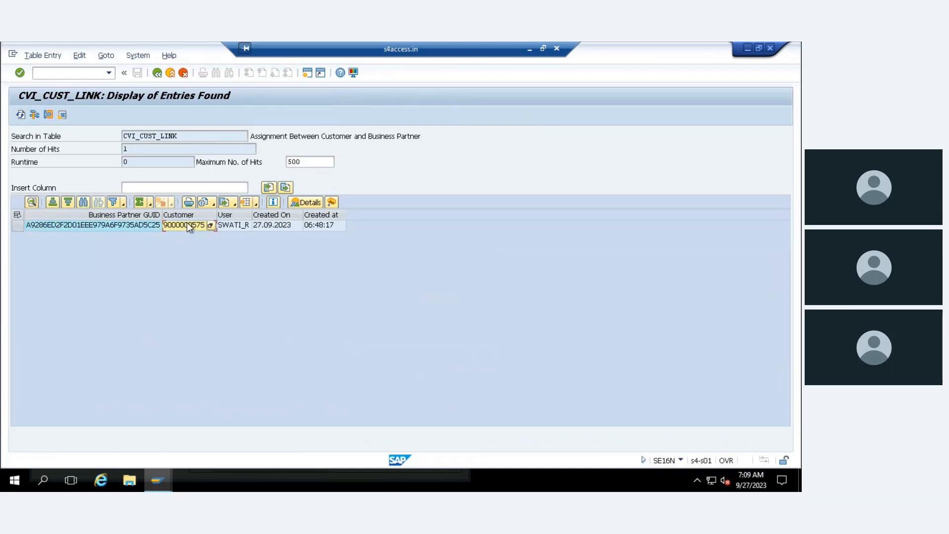
pyautogui.click(139, 226)
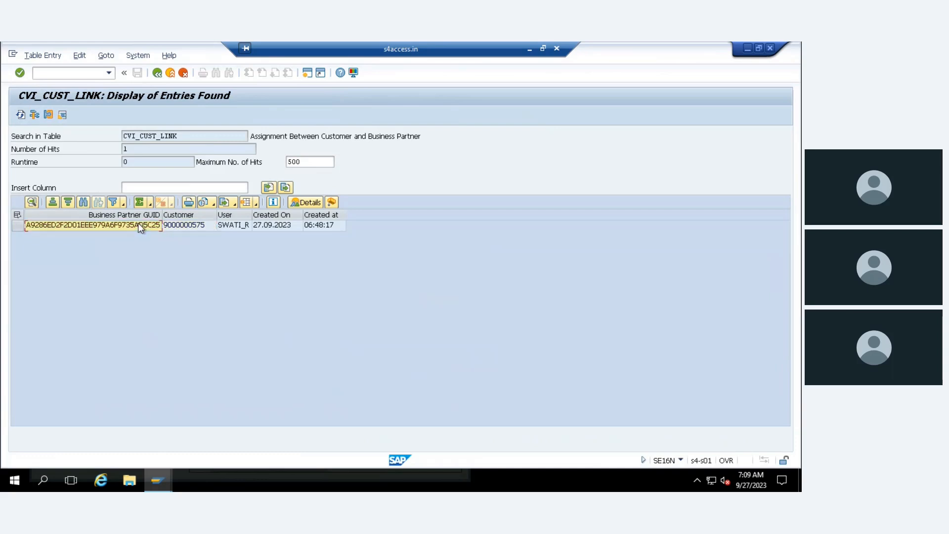
pyautogui.click(192, 227)
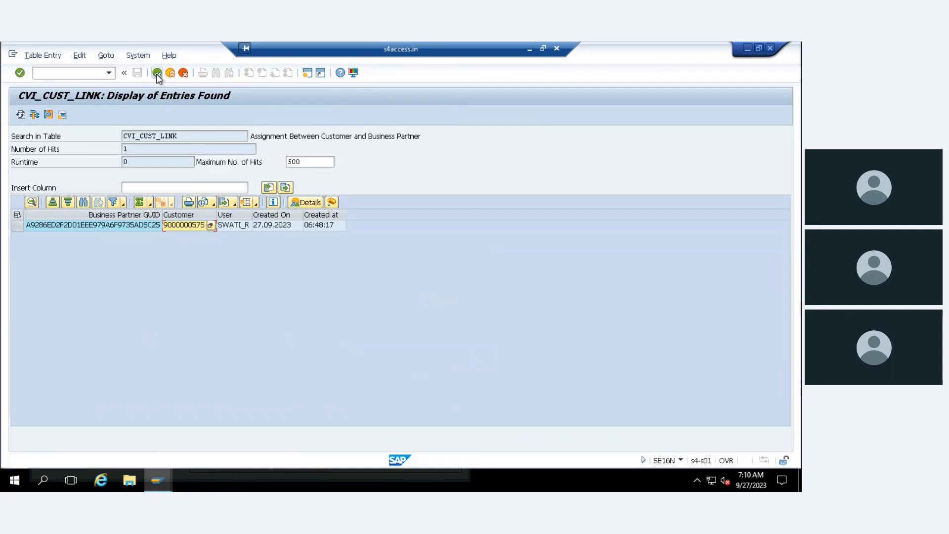
pyautogui.click(157, 73)
pyautogui.click(157, 73)
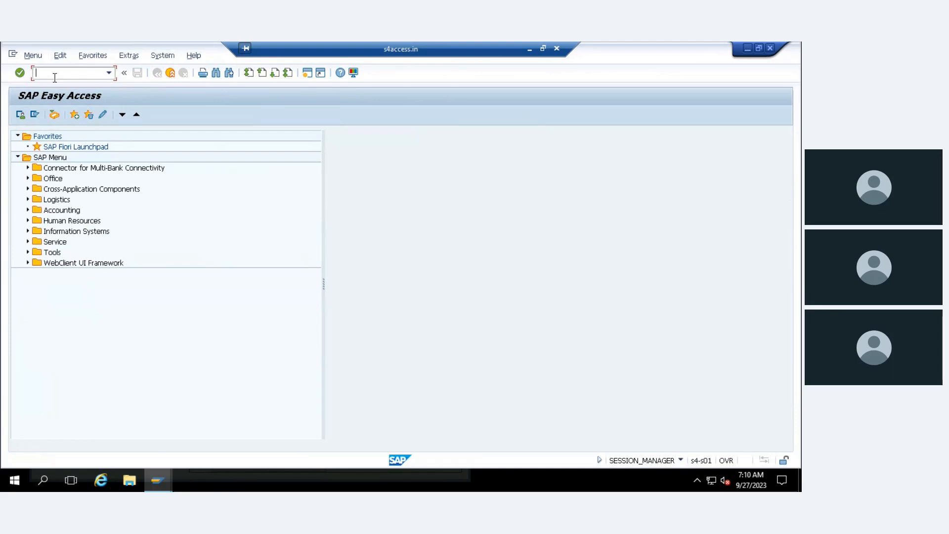
# - Start transaction OVT0, open account group 0001 Sold-to party and examine its number range and partner determination procedure
pyautogui.write('ovt0')
pyautogui.press('Return')
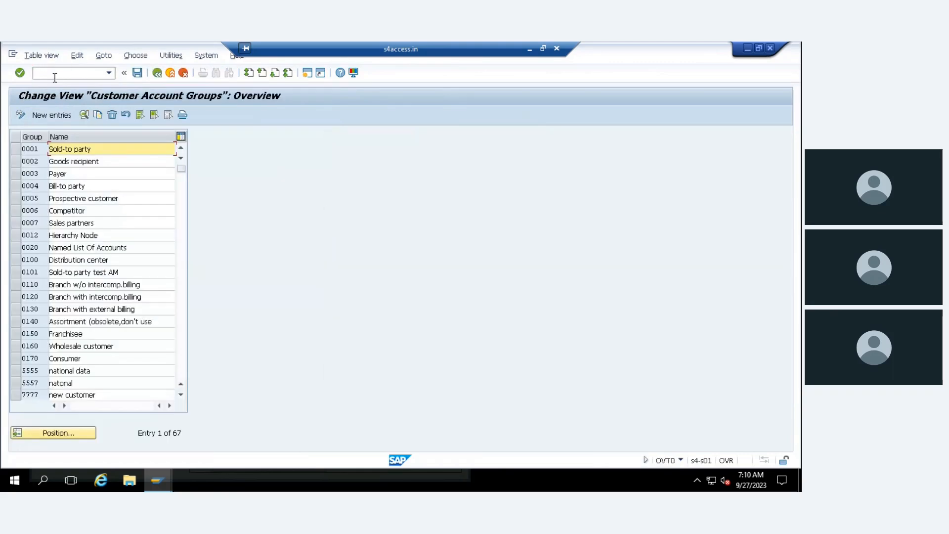
pyautogui.doubleClick(32, 149)
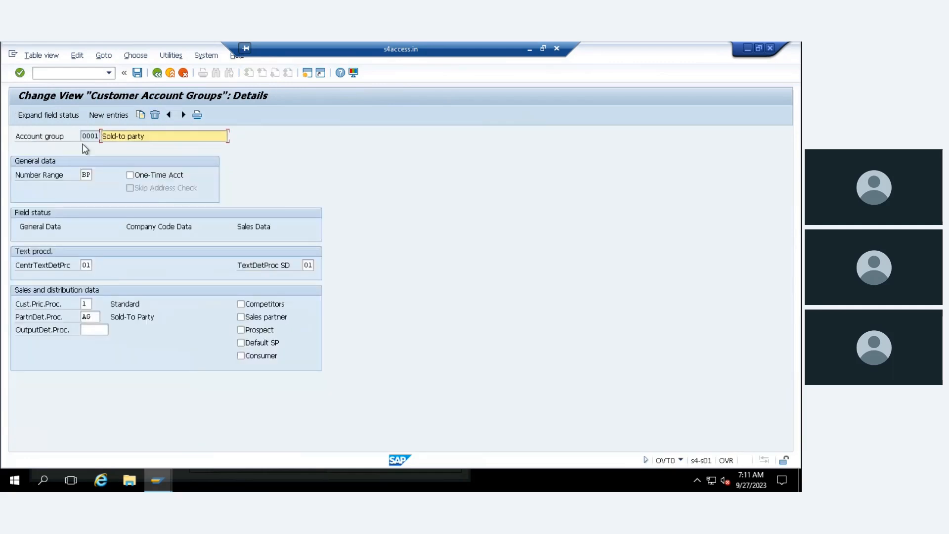
pyautogui.moveTo(83, 136); pyautogui.dragTo(114, 142)
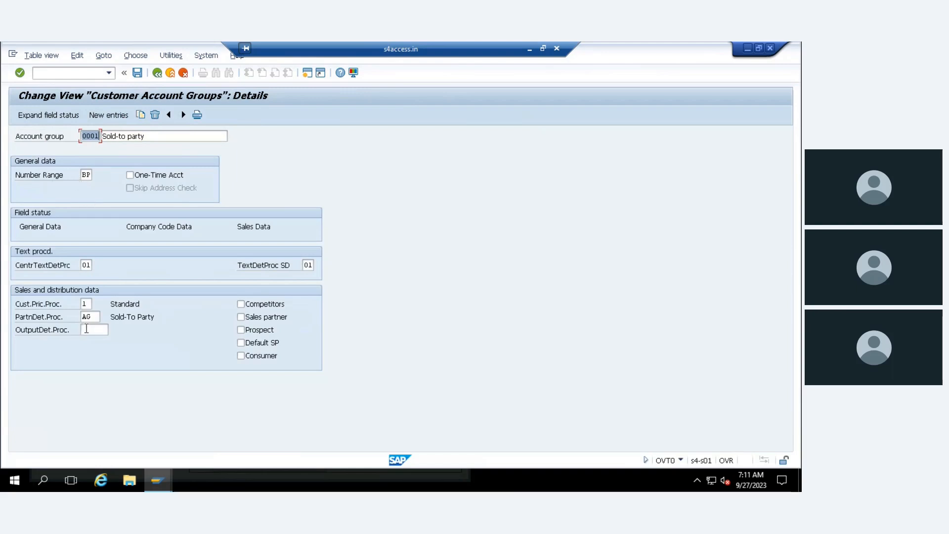
pyautogui.moveTo(96, 316); pyautogui.dragTo(43, 321)
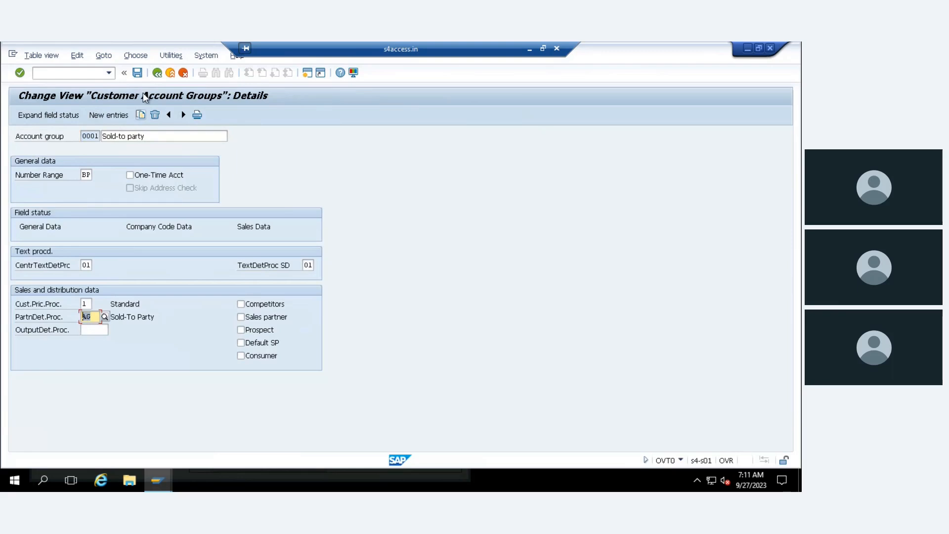
pyautogui.doubleClick(86, 137)
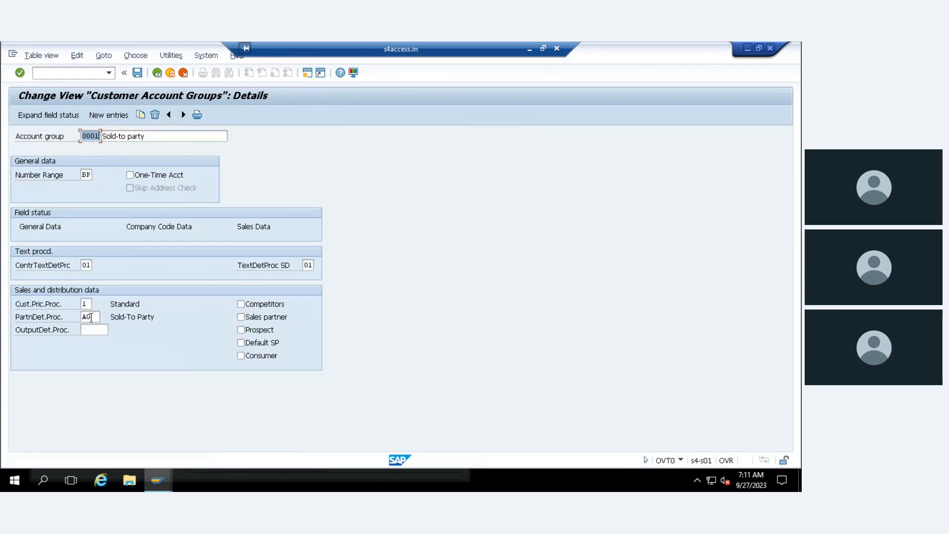
# - Start transaction XDN1 in a new session and display the customer number range intervals
pyautogui.click(307, 73)
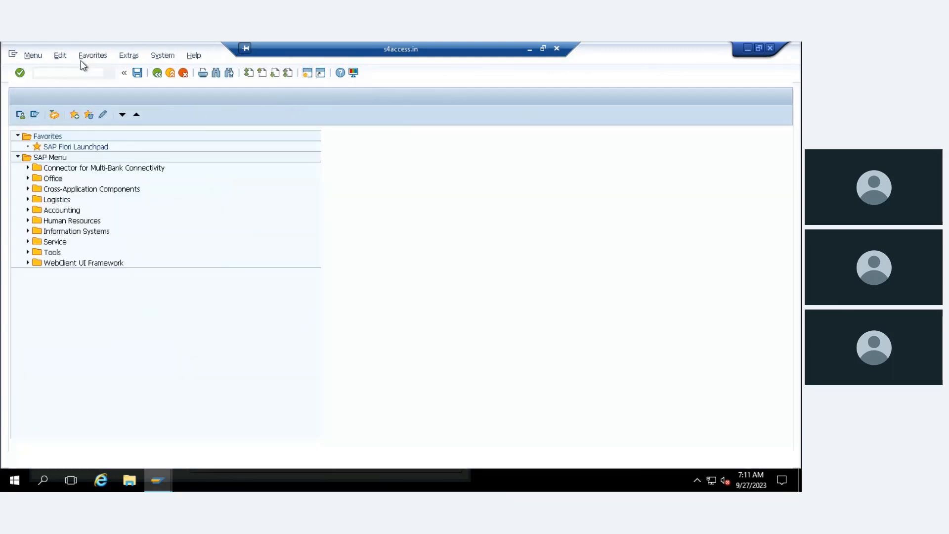
pyautogui.write('xdn1')
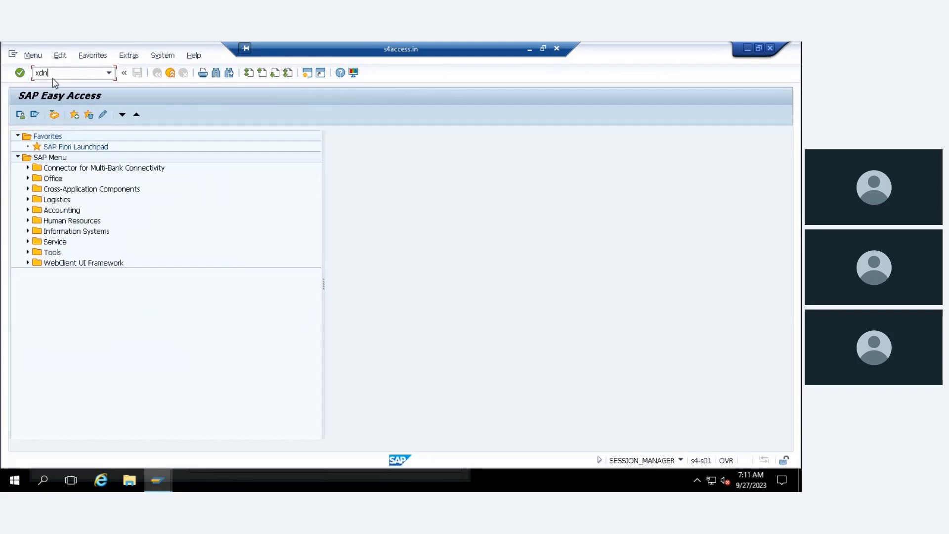
pyautogui.press('Return')
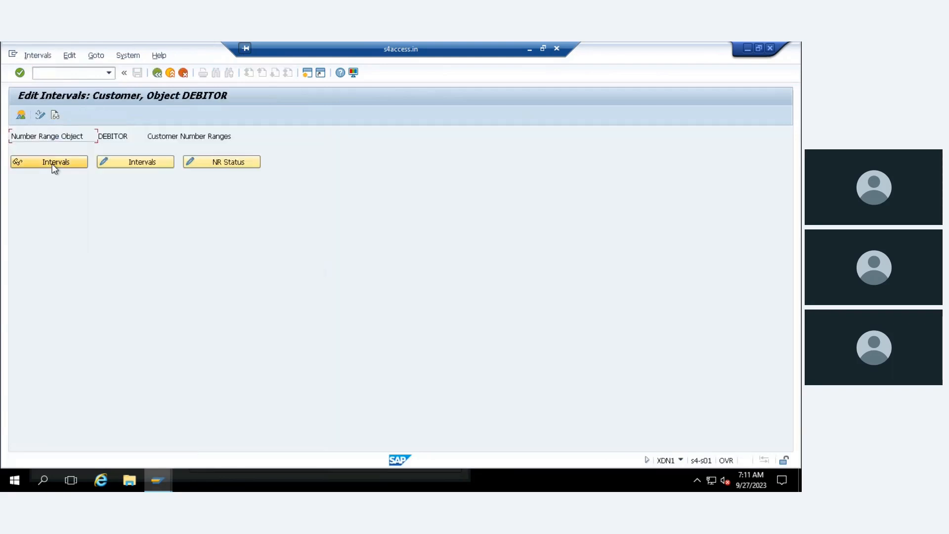
pyautogui.click(52, 164)
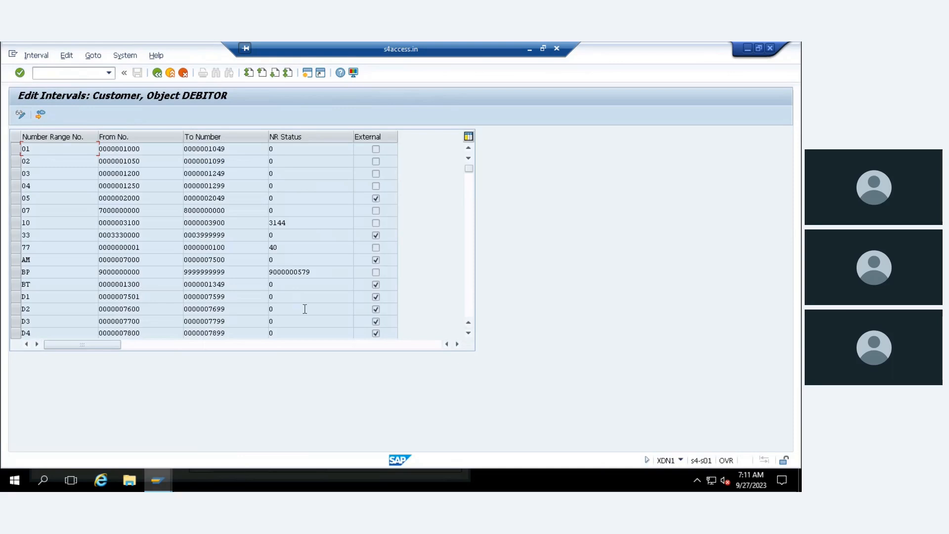
# - Check the current number status of interval BP in the customer number ranges
pyautogui.click(469, 334)
pyautogui.click(468, 333)
pyautogui.click(468, 333)
pyautogui.click(469, 334)
pyautogui.click(468, 334)
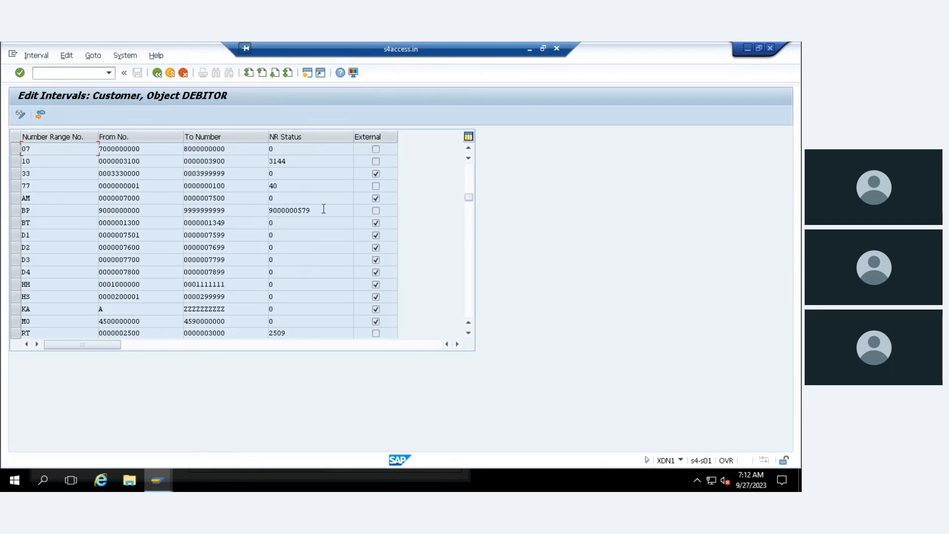
pyautogui.moveTo(324, 209); pyautogui.dragTo(233, 209)
pyautogui.moveTo(153, 490)
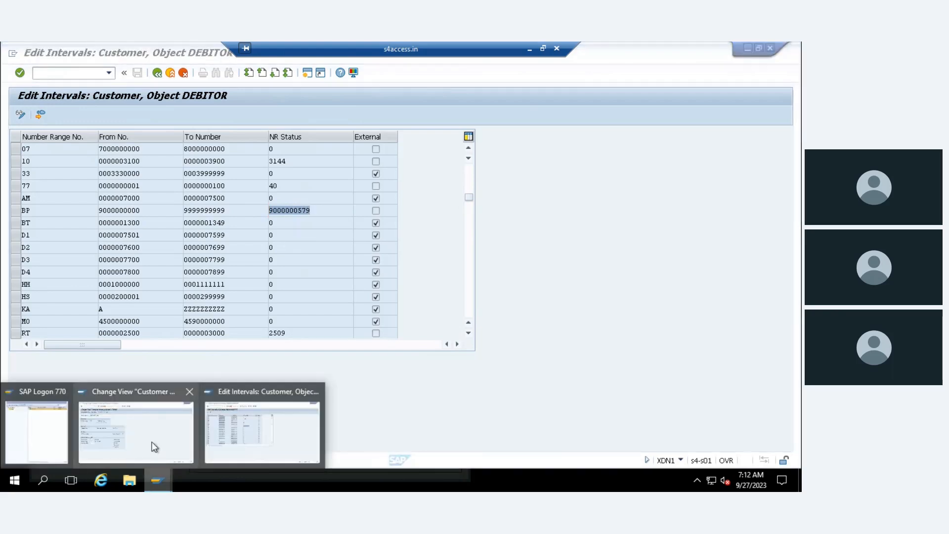
pyautogui.moveTo(155, 447)
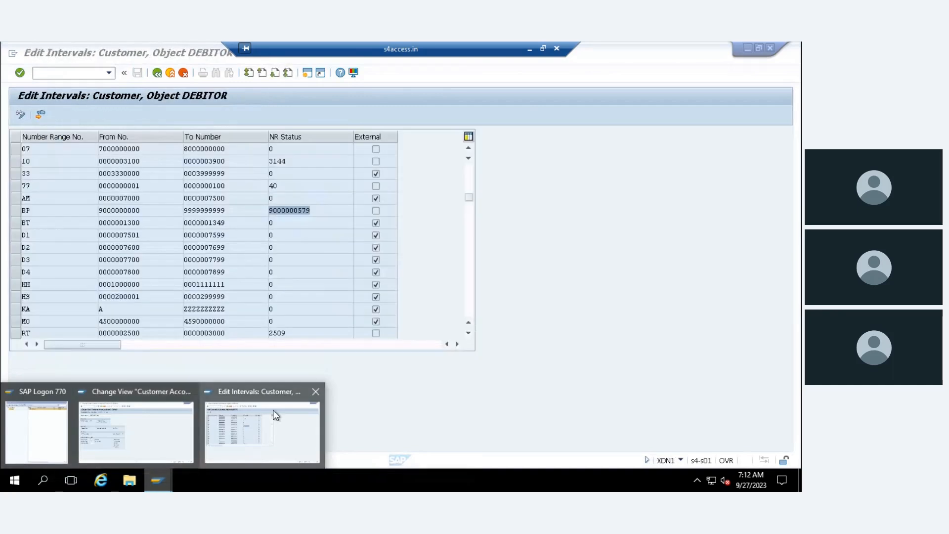
# - Leave the customer number range intervals, start transaction SPRO and open the SAP Reference IMG
pyautogui.click(273, 410)
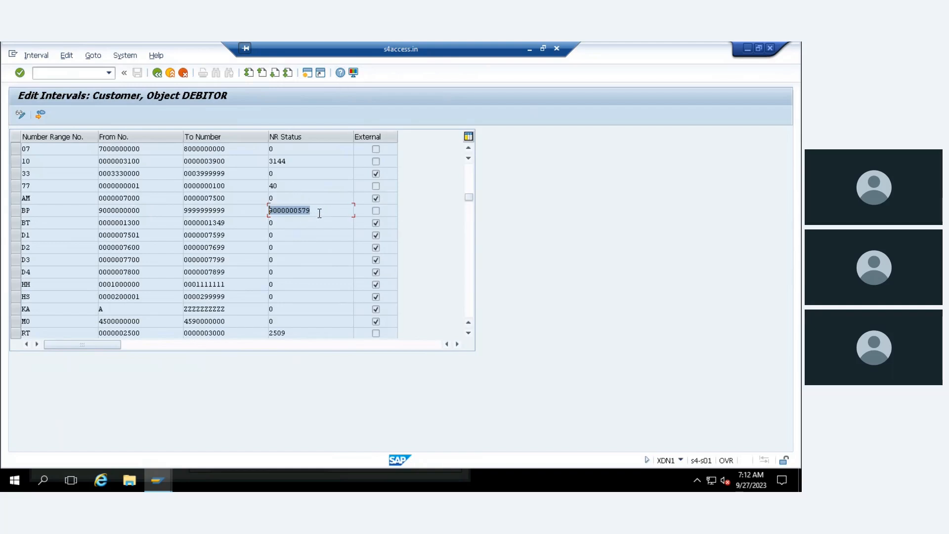
pyautogui.click(157, 73)
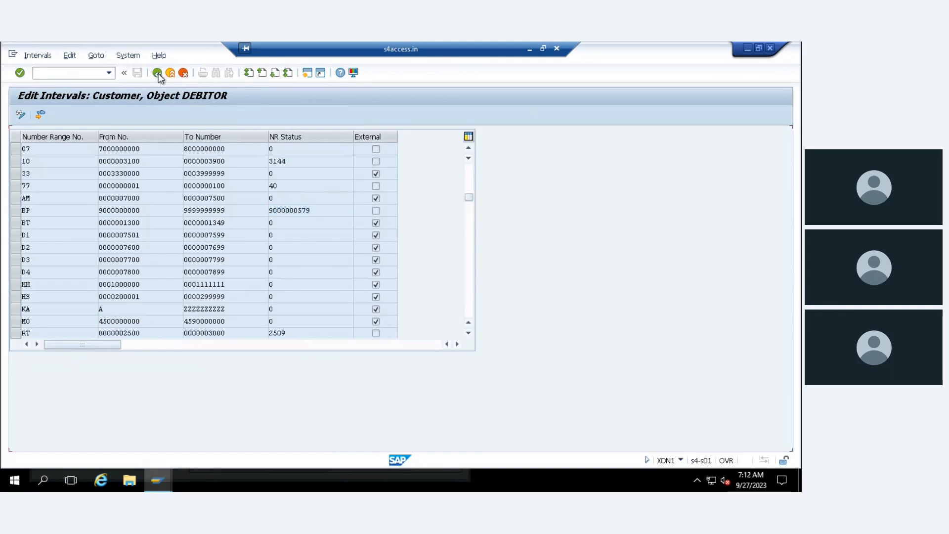
pyautogui.click(157, 73)
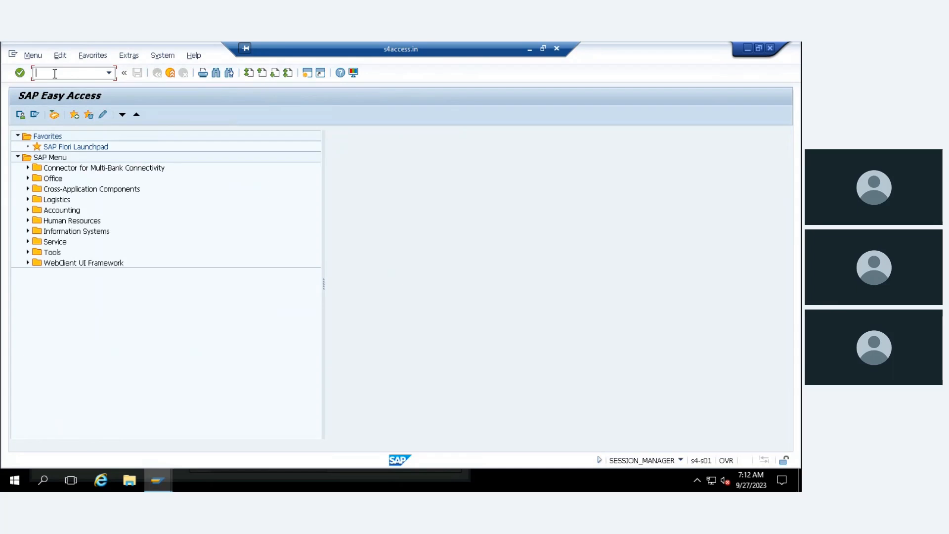
pyautogui.write('spro')
pyautogui.press('Return')
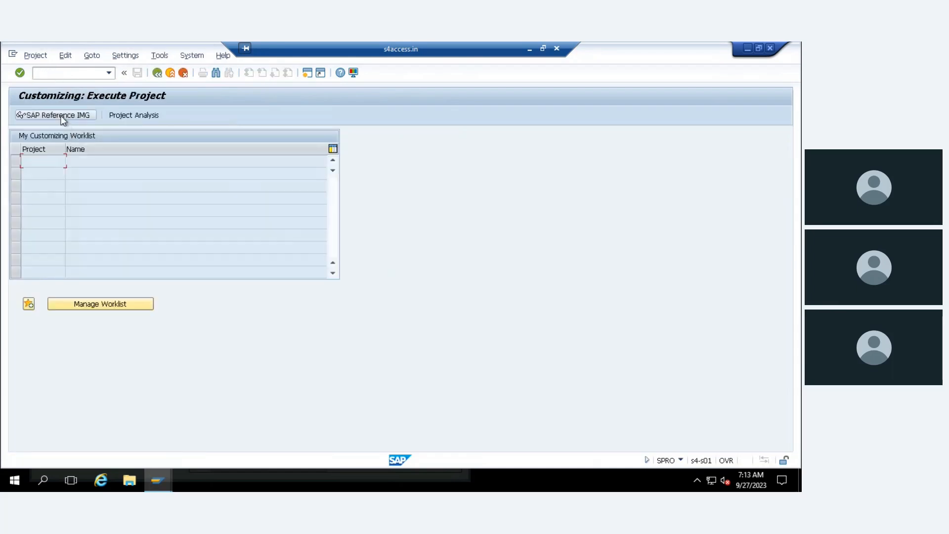
pyautogui.click(61, 115)
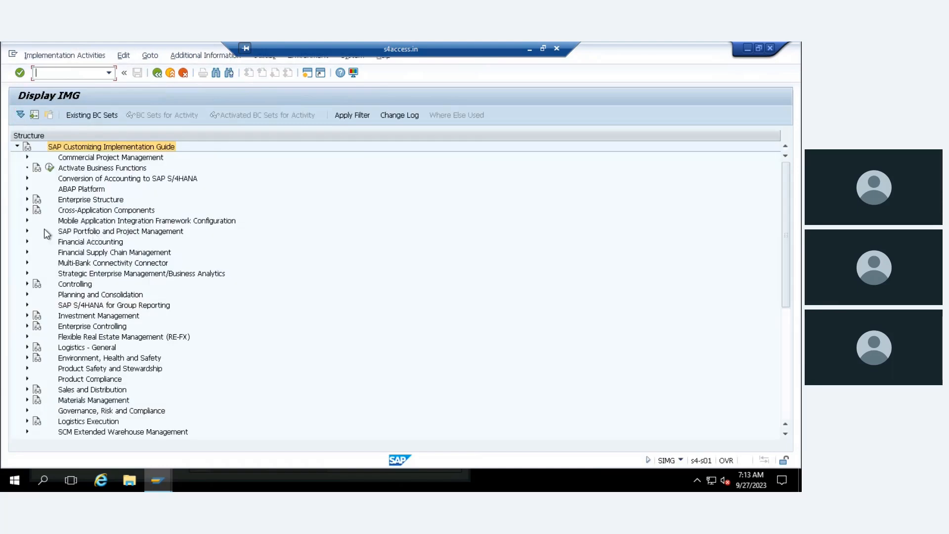
# - Expand Cross-Application Components, SAP Business Partner, Business Partner, Basic Settings down to Number Ranges and Groupings in the IMG
pyautogui.click(27, 210)
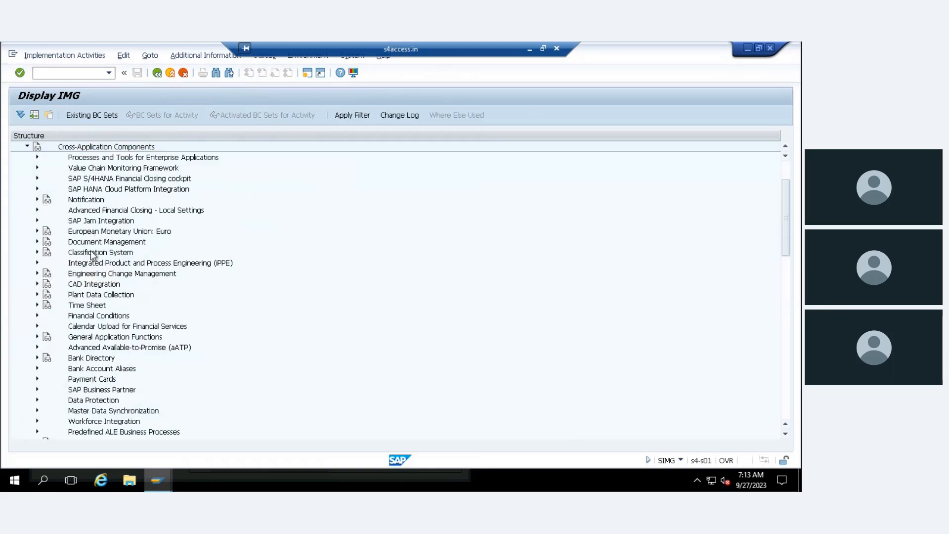
pyautogui.scroll(-1, 92, 254)
pyautogui.scroll(-1, 92, 254)
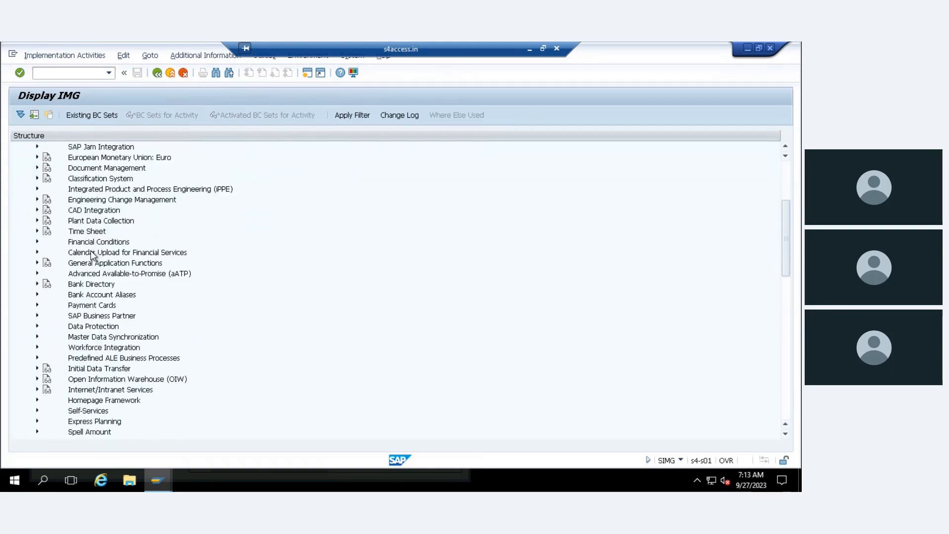
pyautogui.scroll(-1, 92, 255)
pyautogui.click(37, 273)
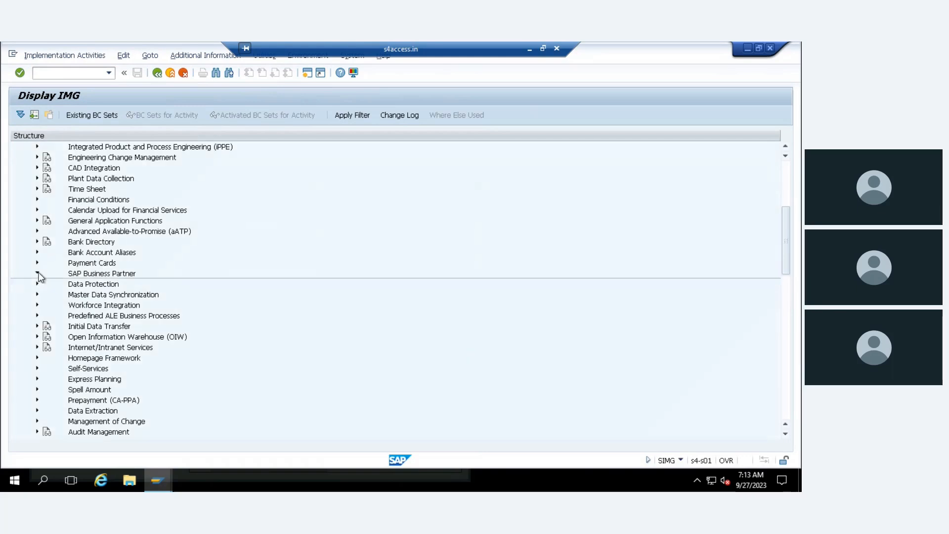
pyautogui.scroll(-1, 72, 293)
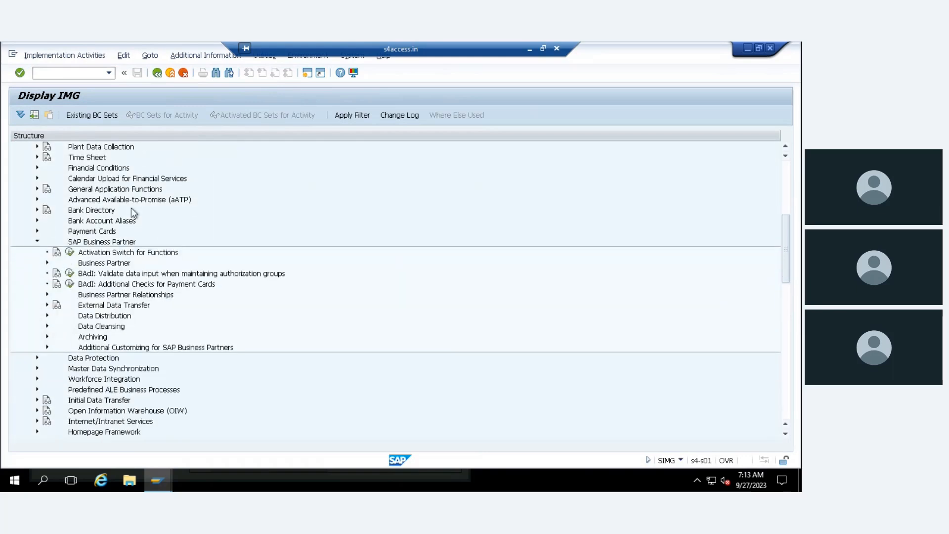
pyautogui.scroll(-1, 131, 209)
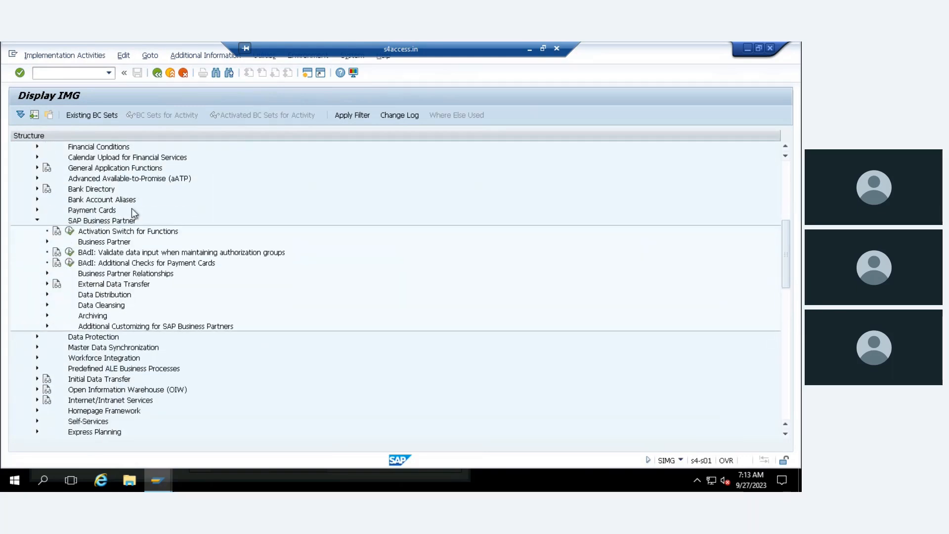
pyautogui.click(48, 243)
pyautogui.scroll(-1, 62, 227)
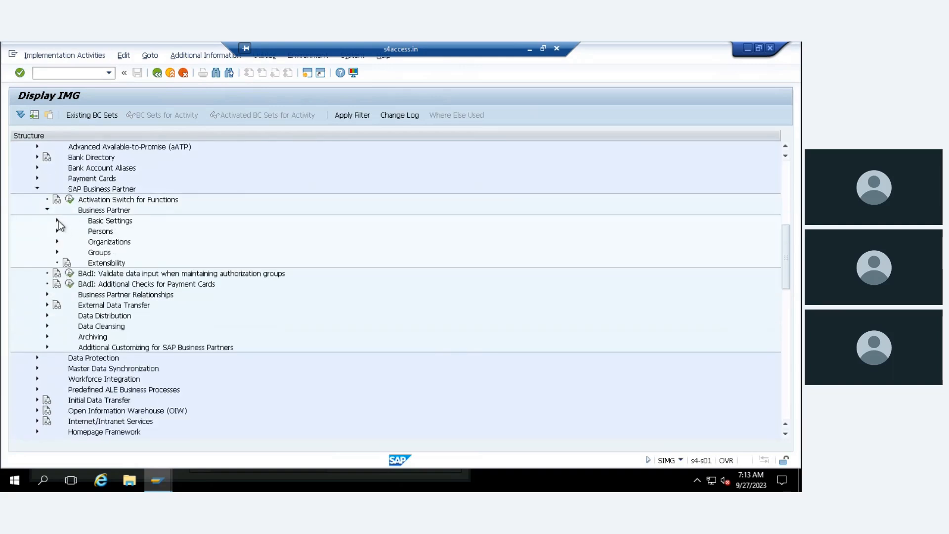
pyautogui.click(57, 220)
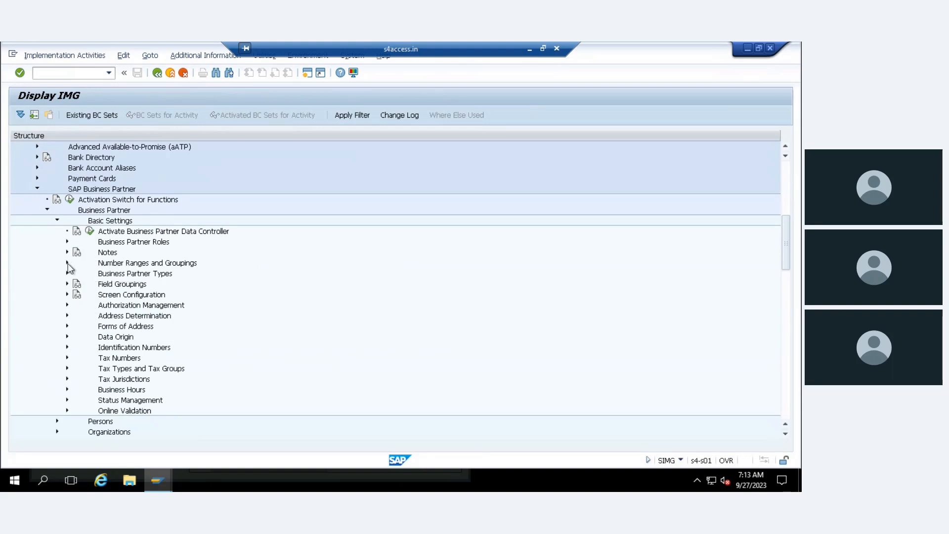
pyautogui.scroll(-1, 70, 267)
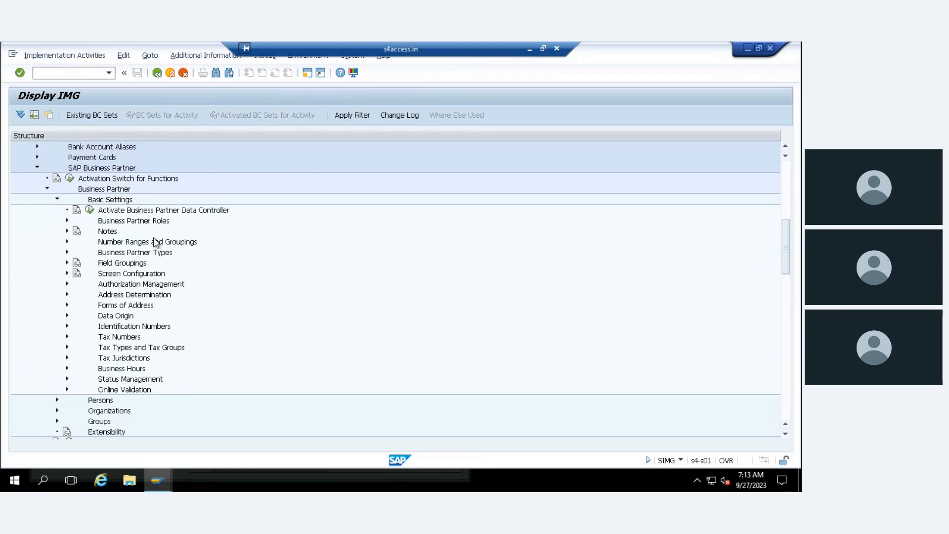
pyautogui.click(67, 242)
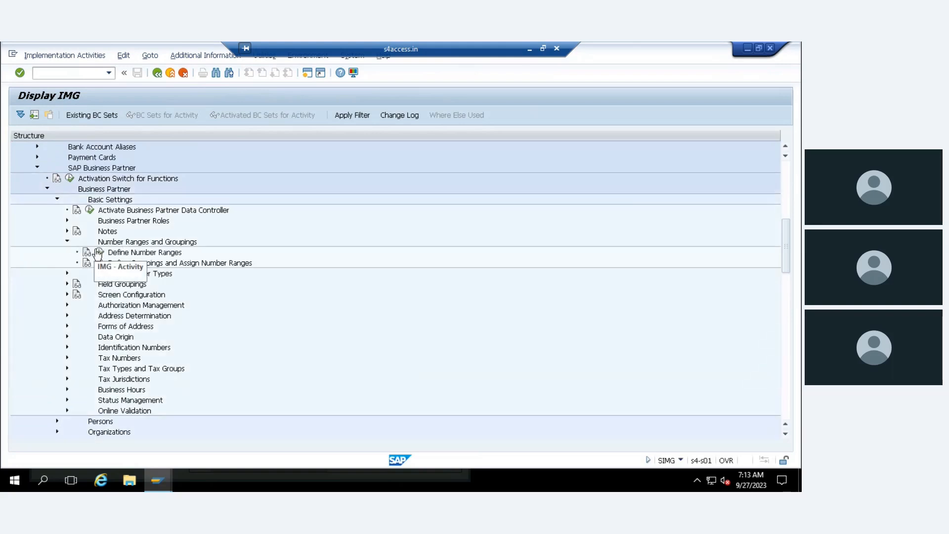
# - Open the BU_PARTNER intervals under Define Number Ranges, check the number status of interval 01, and return to the IMG
pyautogui.scroll(-1, 97, 255)
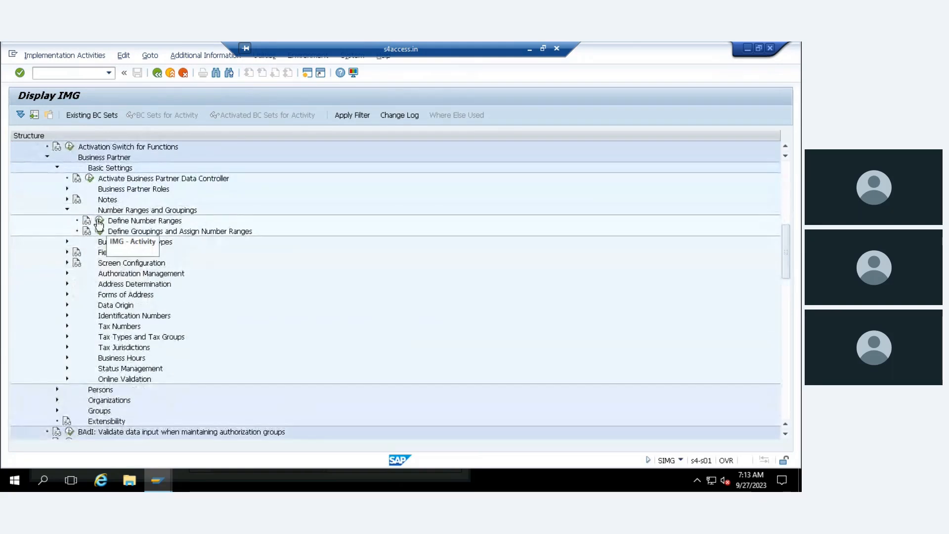
pyautogui.click(97, 220)
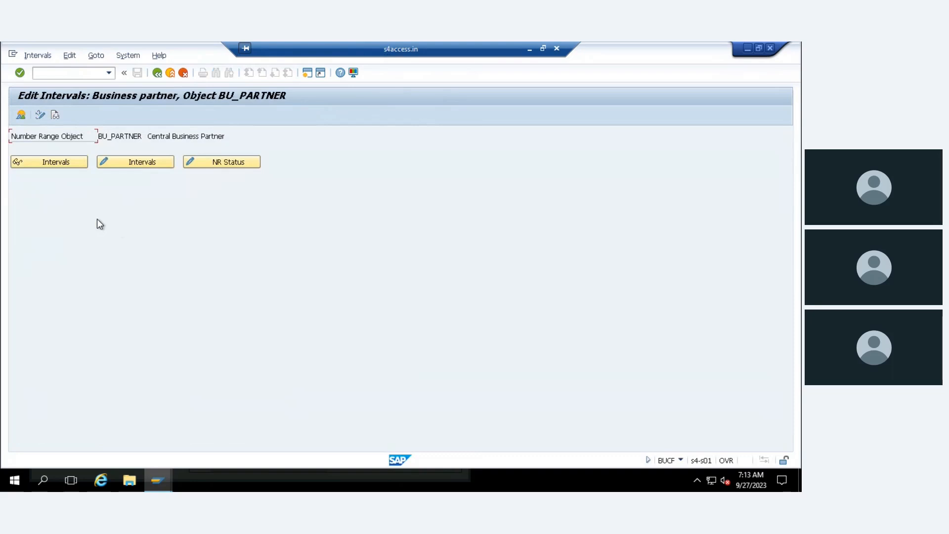
pyautogui.click(121, 167)
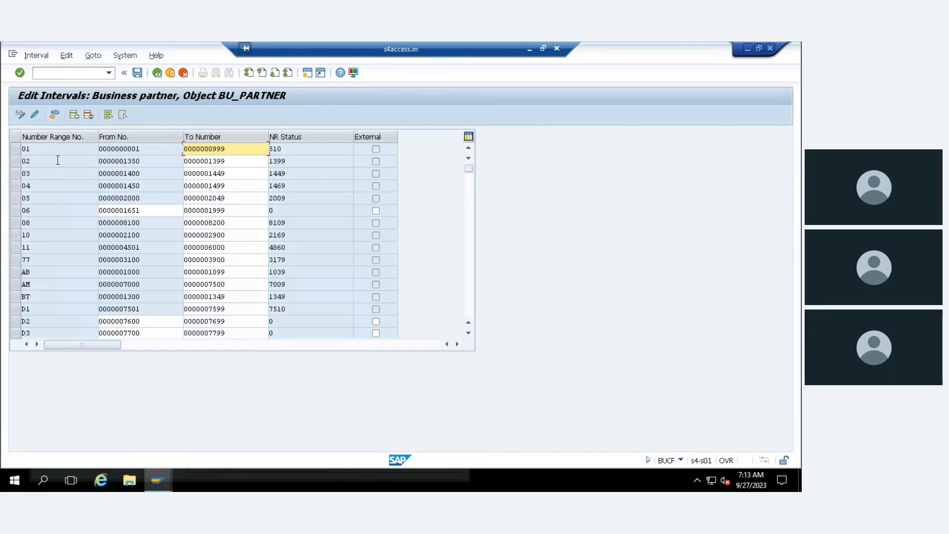
pyautogui.click(17, 148)
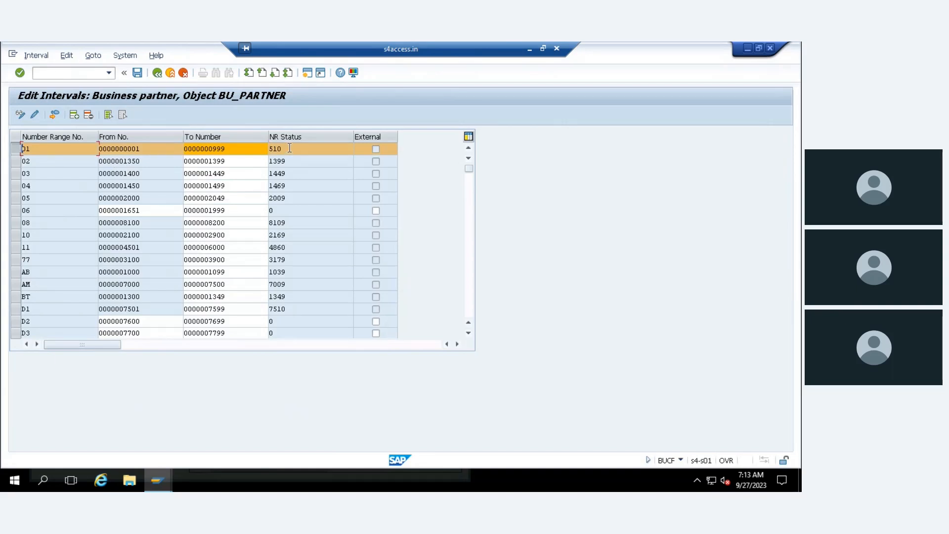
pyautogui.moveTo(285, 148); pyautogui.dragTo(260, 147)
pyautogui.click(157, 72)
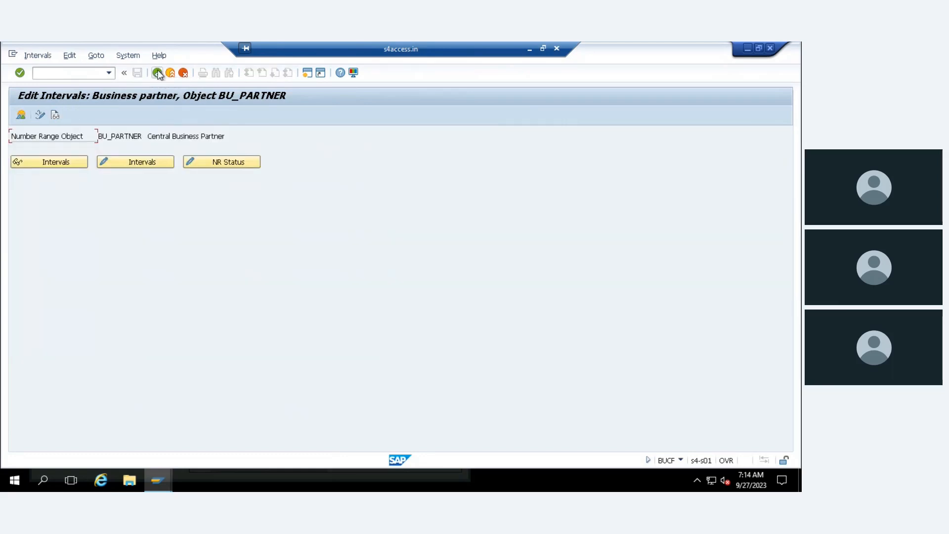
pyautogui.click(157, 73)
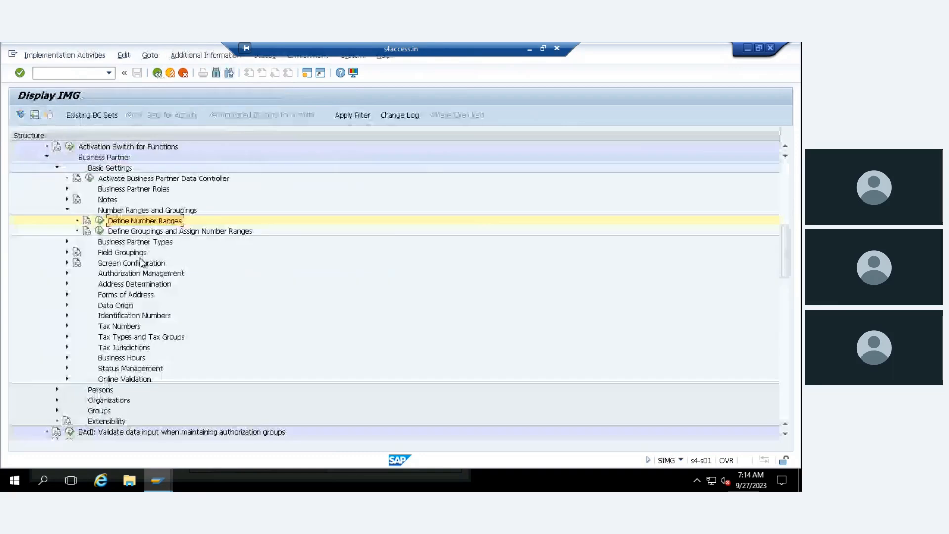
# - Open Define Groupings and Assign Number Ranges and check the number range assigned to grouping 0001
pyautogui.click(99, 231)
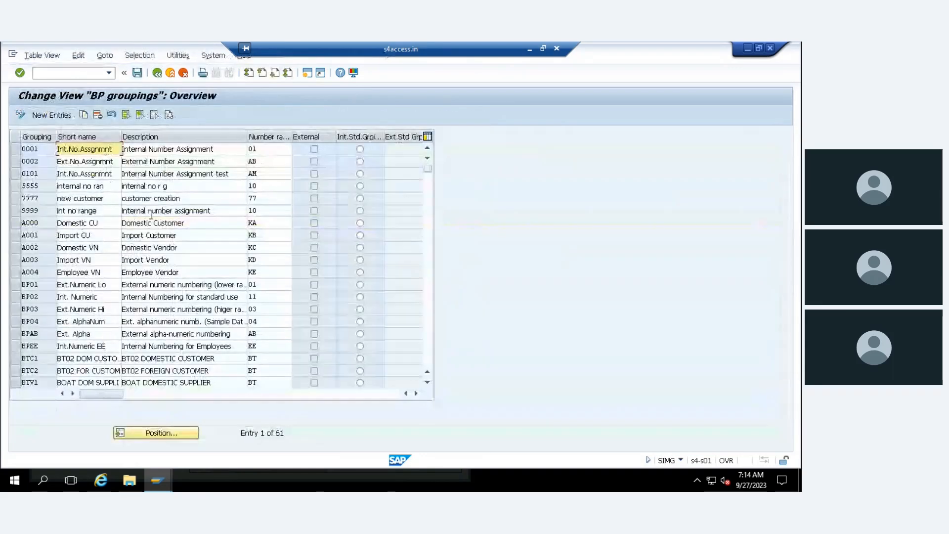
pyautogui.click(15, 149)
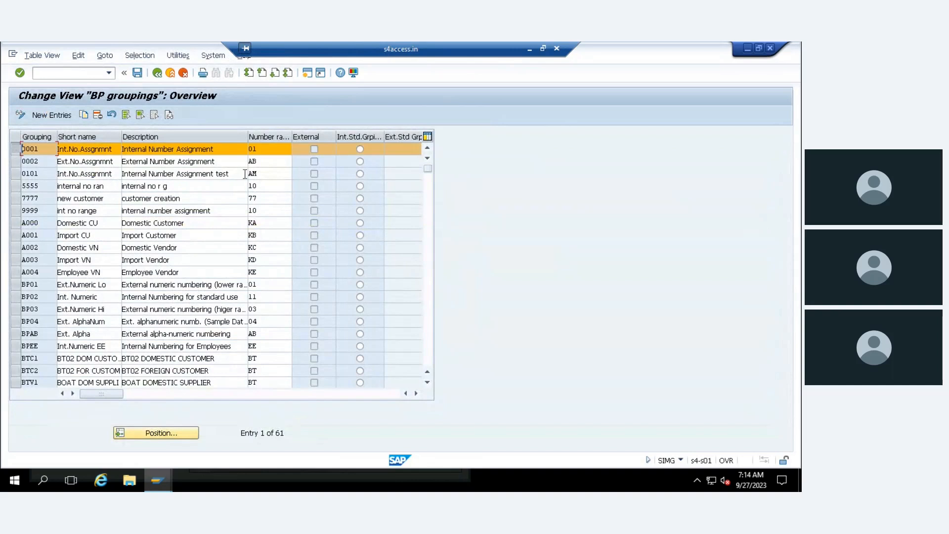
pyautogui.click(269, 148)
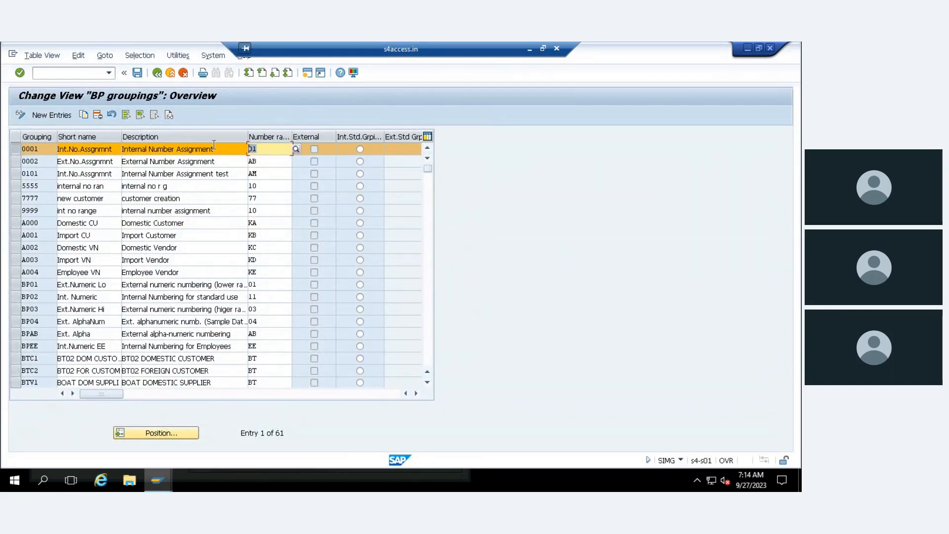
# - Start transaction BP in a new session, begin creating an organization and review its Grouping selection, 0001 Internal Number Assignment
pyautogui.click(306, 72)
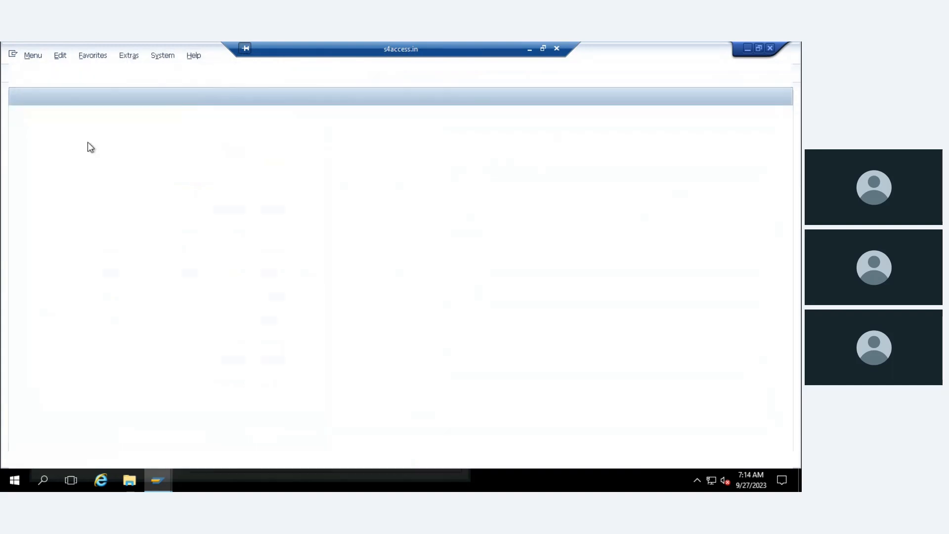
pyautogui.write('bp')
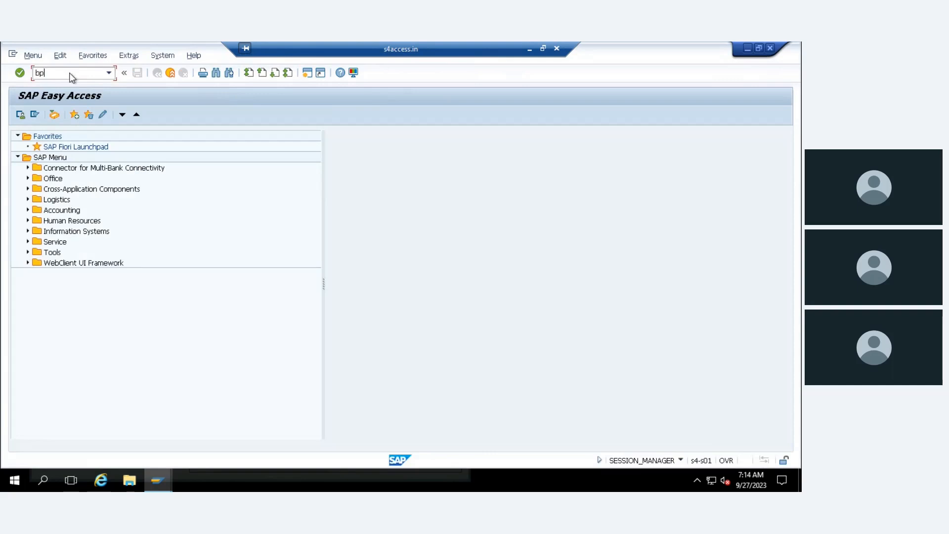
pyautogui.press('Return')
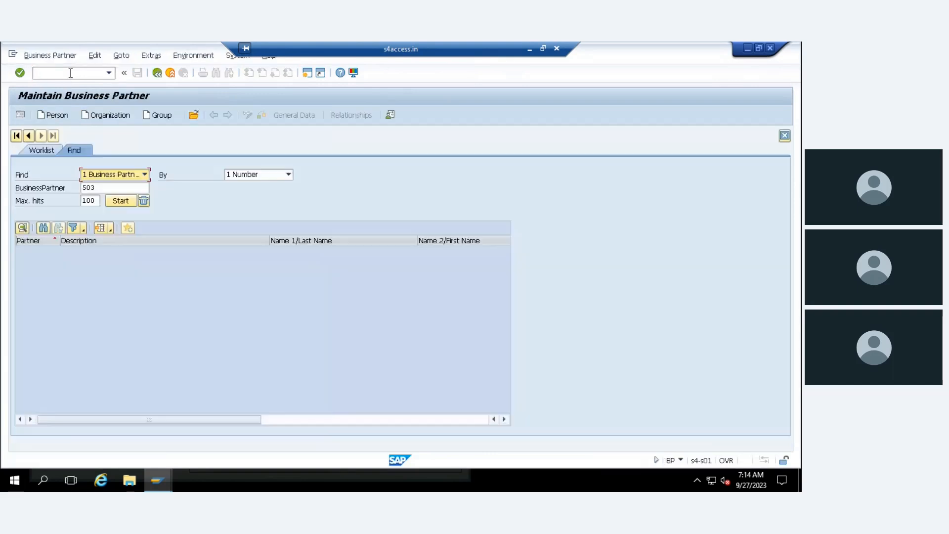
pyautogui.click(100, 116)
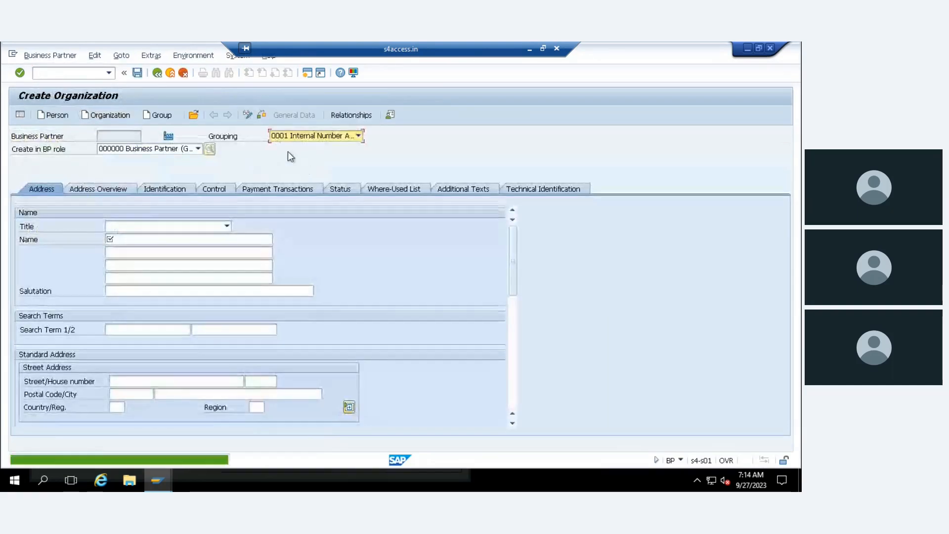
pyautogui.click(358, 136)
pyautogui.click(316, 156)
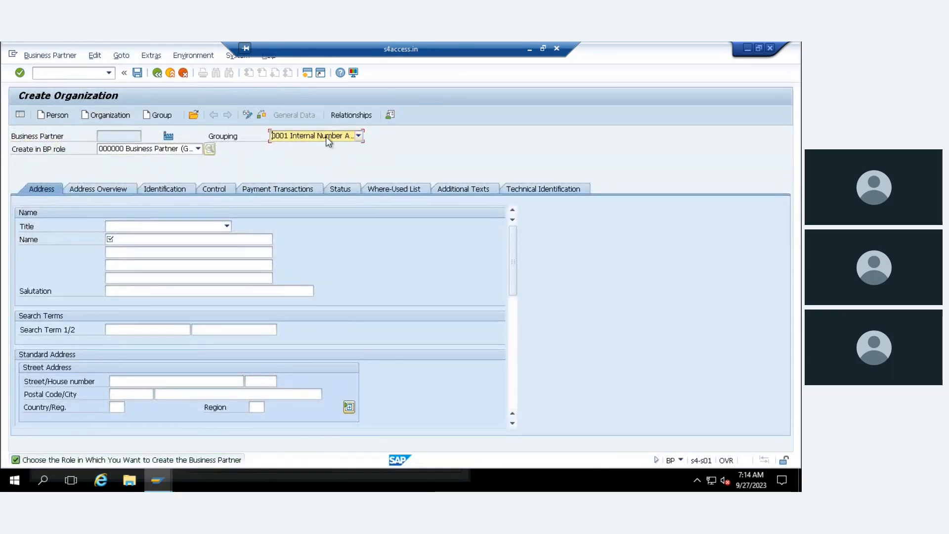
pyautogui.click(358, 136)
pyautogui.click(359, 137)
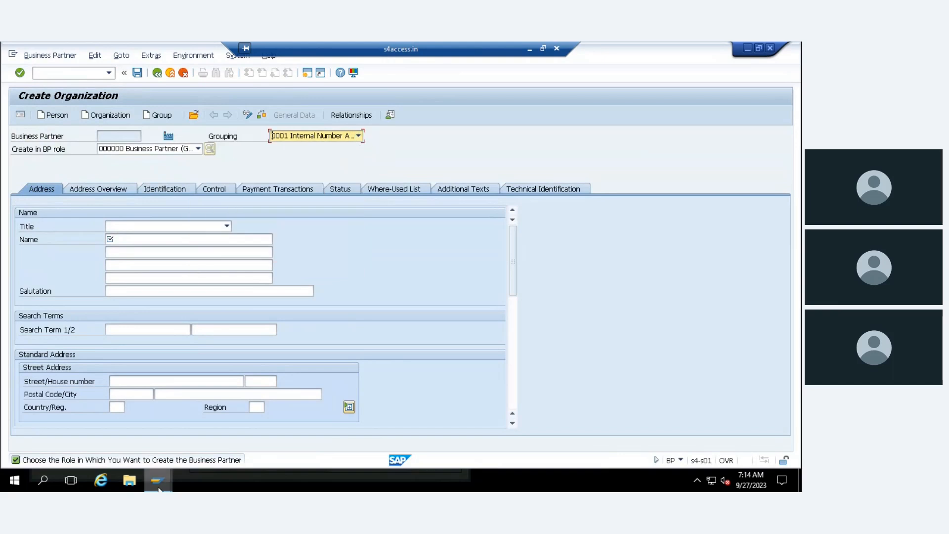
# - Switch back to the BP groupings session and match grouping 0001 with its assigned number range
pyautogui.moveTo(158, 487)
pyautogui.click(241, 440)
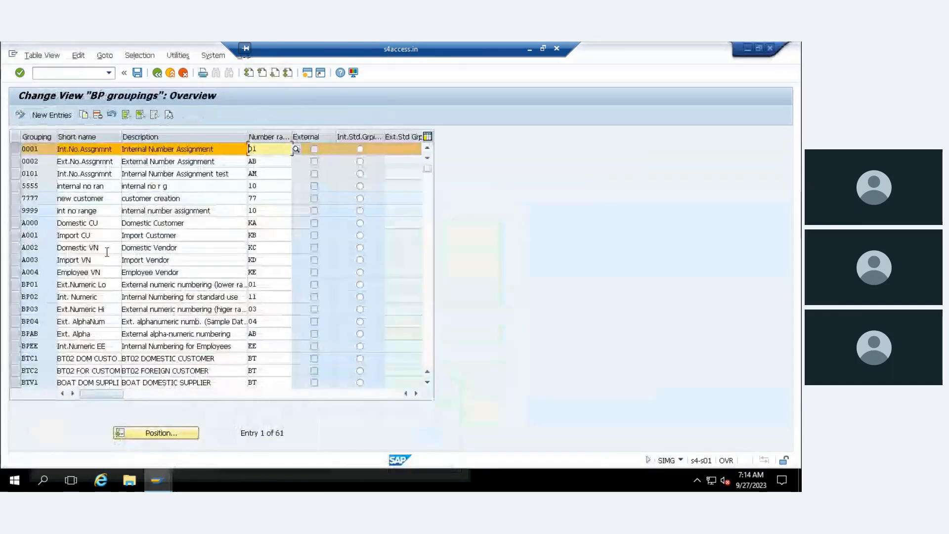
pyautogui.moveTo(48, 151); pyautogui.dragTo(1, 148)
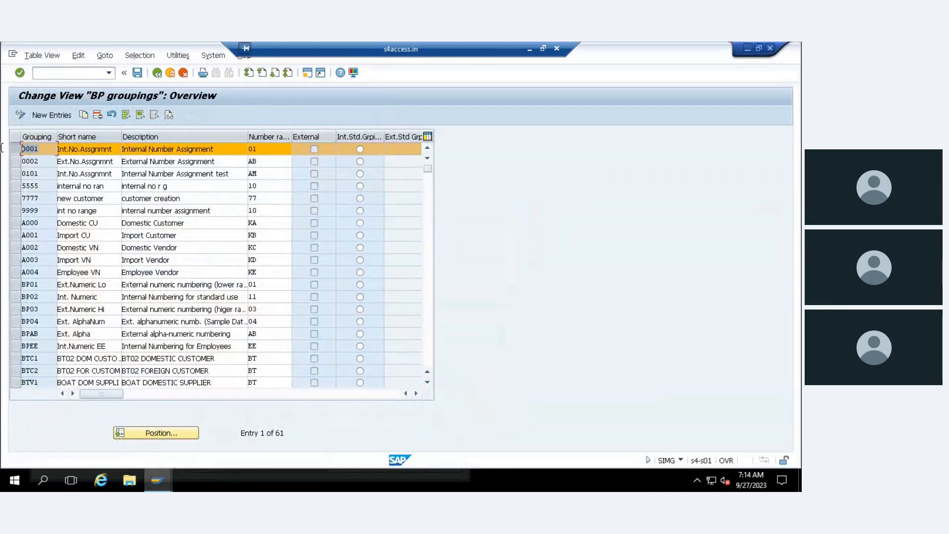
pyautogui.moveTo(271, 149); pyautogui.dragTo(207, 146)
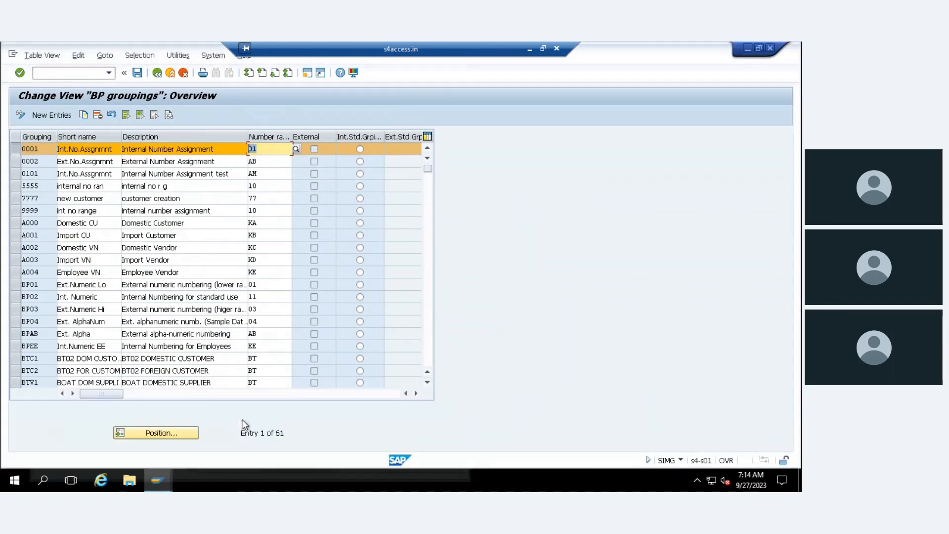
# - Return to the IMG, reopen Define Groupings and Assign Number Ranges, and examine grouping 0001 again
pyautogui.click(157, 72)
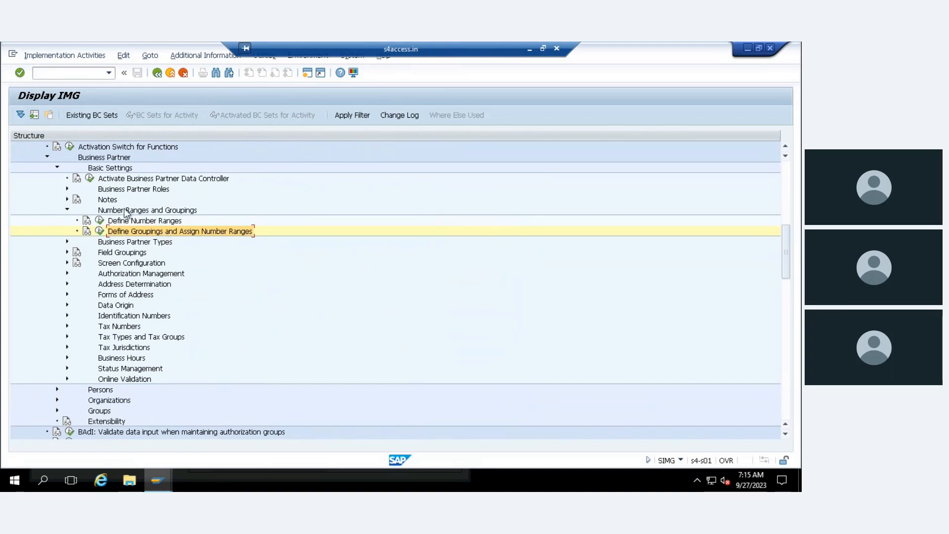
pyautogui.click(100, 233)
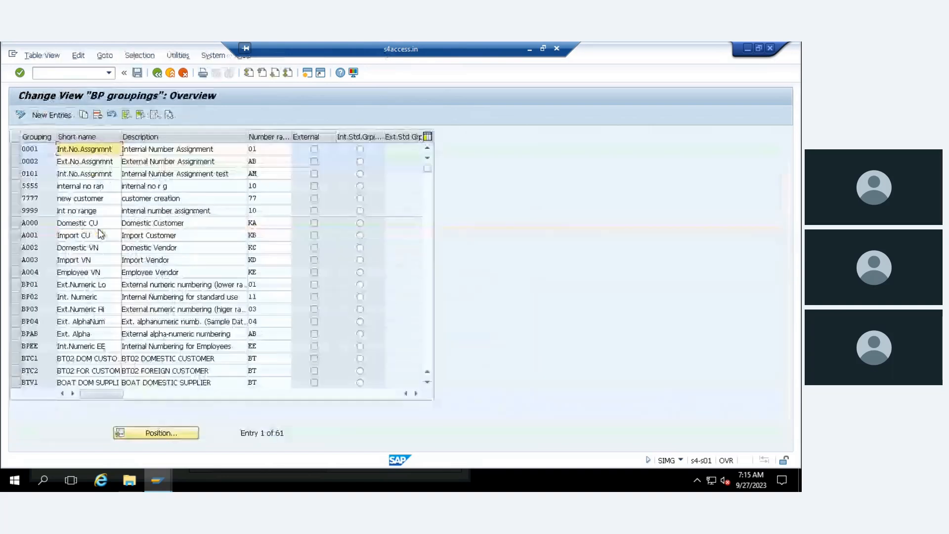
pyautogui.doubleClick(38, 149)
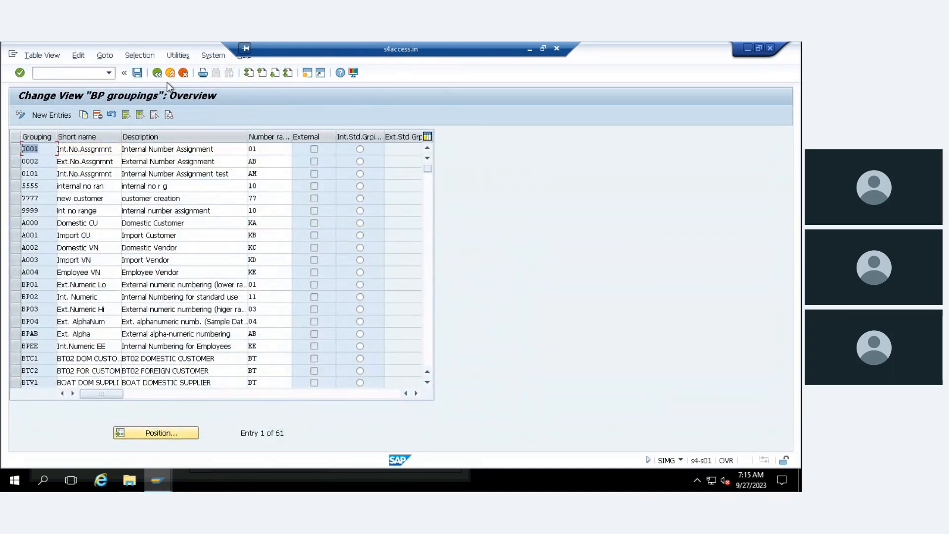
# - Return to the IMG and collapse the Number Ranges and Groupings, Business Partner and SAP Business Partner nodes
pyautogui.click(157, 73)
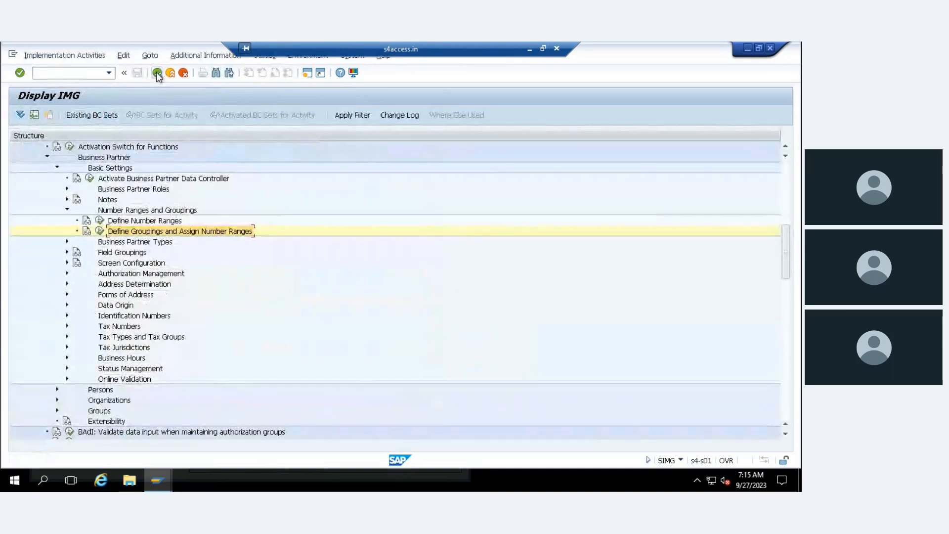
pyautogui.click(67, 210)
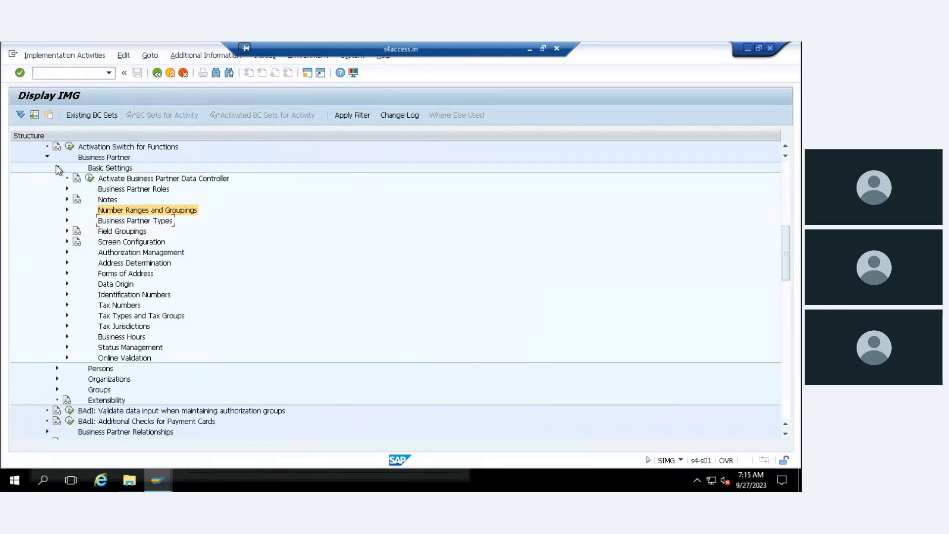
pyautogui.scroll(1, 55, 165)
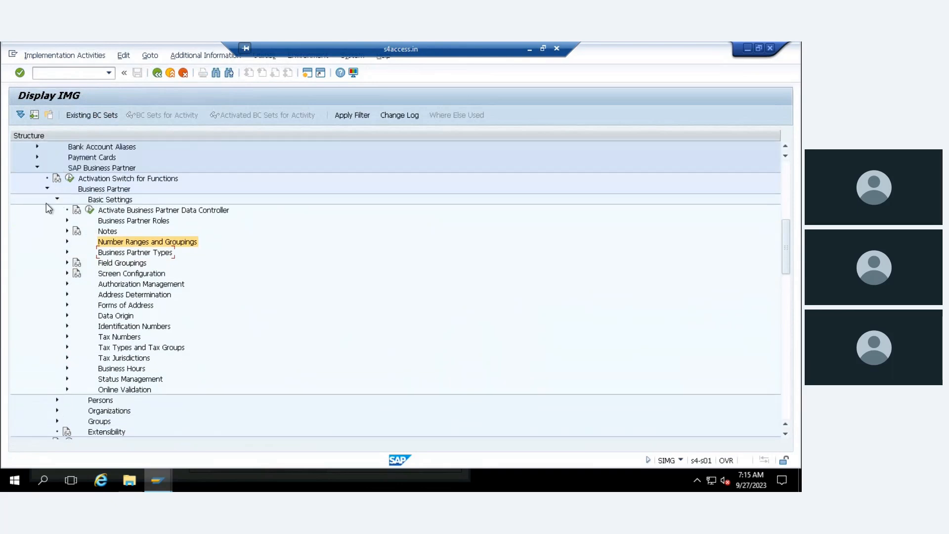
pyautogui.click(47, 189)
pyautogui.click(36, 167)
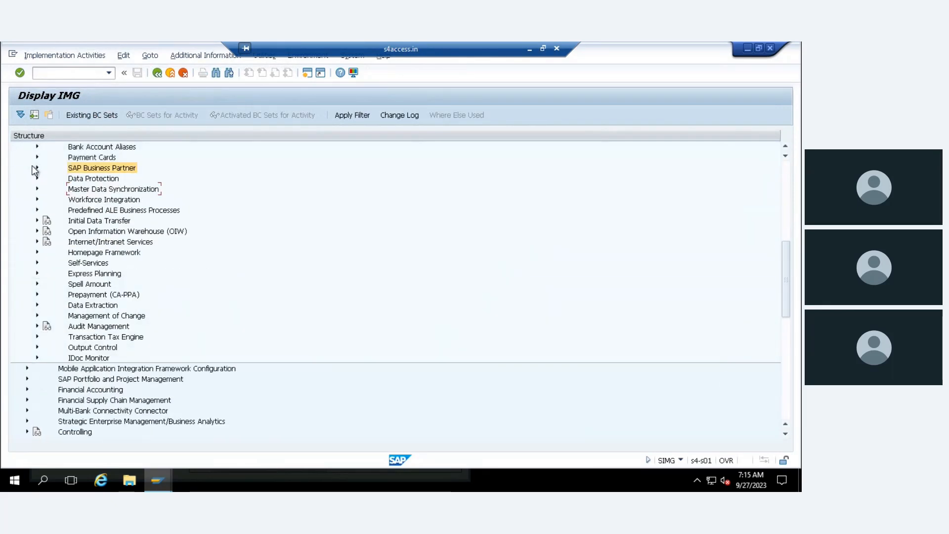
pyautogui.scroll(1, 112, 242)
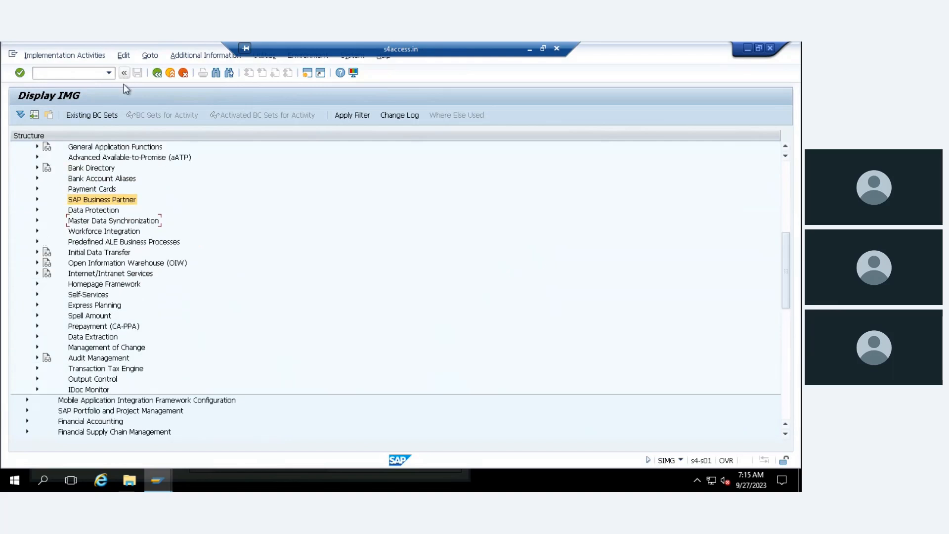
pyautogui.scroll(5, 141, 223)
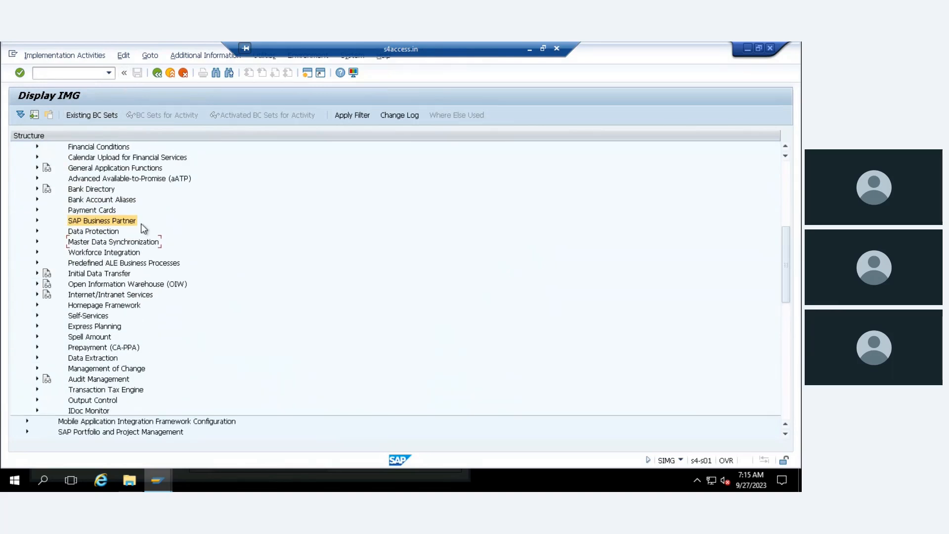
pyautogui.scroll(2, 140, 223)
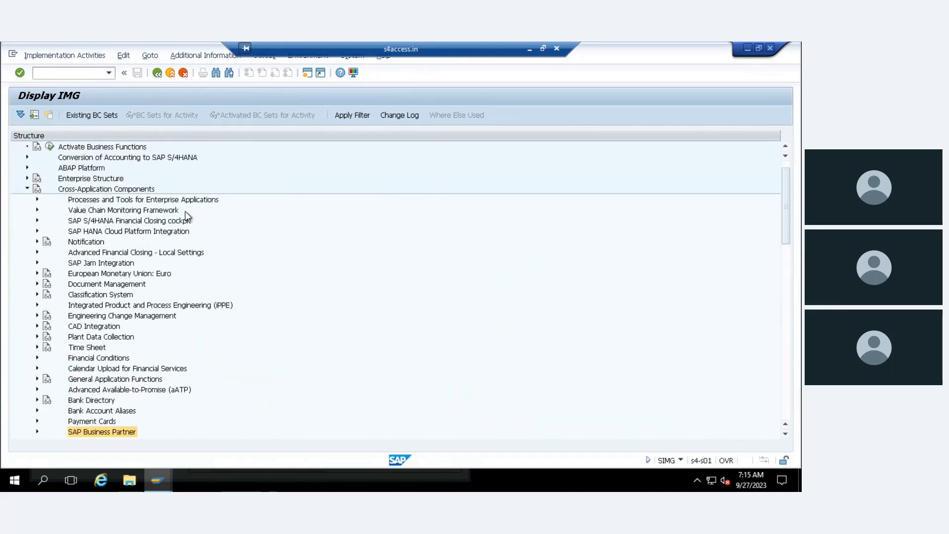
# - Expand Master Data Synchronization through Customer/Vendor Integration and Business Partner Settings down to Settings for Customer Integration
pyautogui.scroll(-1, 185, 212)
pyautogui.scroll(-2, 179, 354)
pyautogui.scroll(-2, 175, 349)
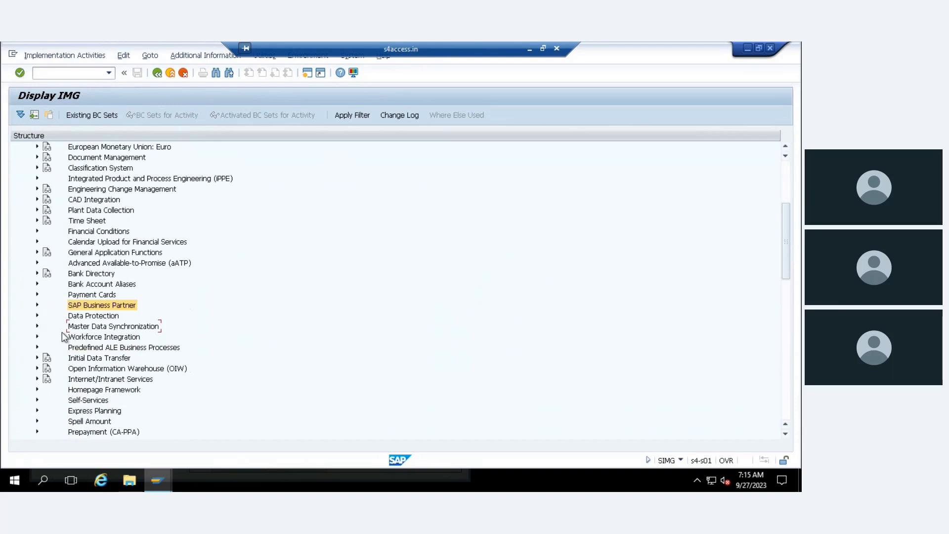
pyautogui.click(37, 325)
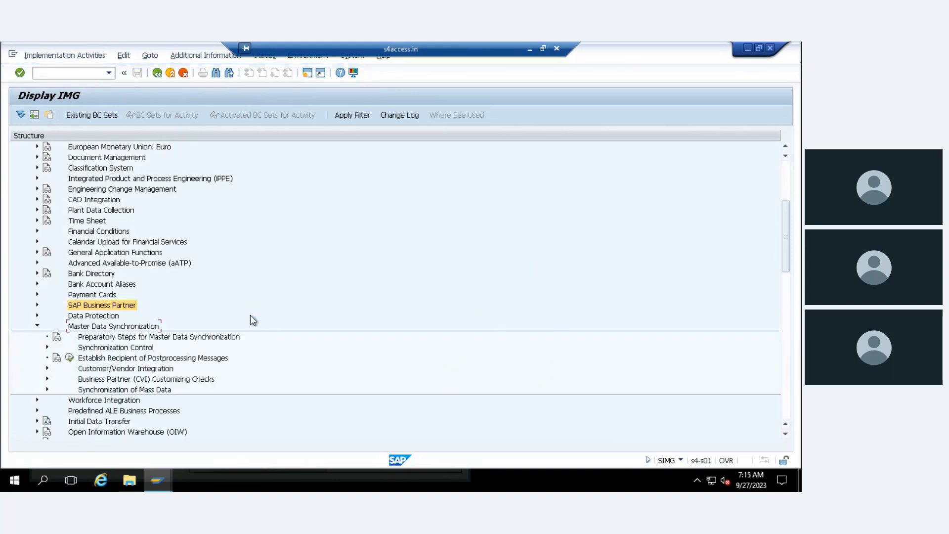
pyautogui.scroll(-3, 251, 316)
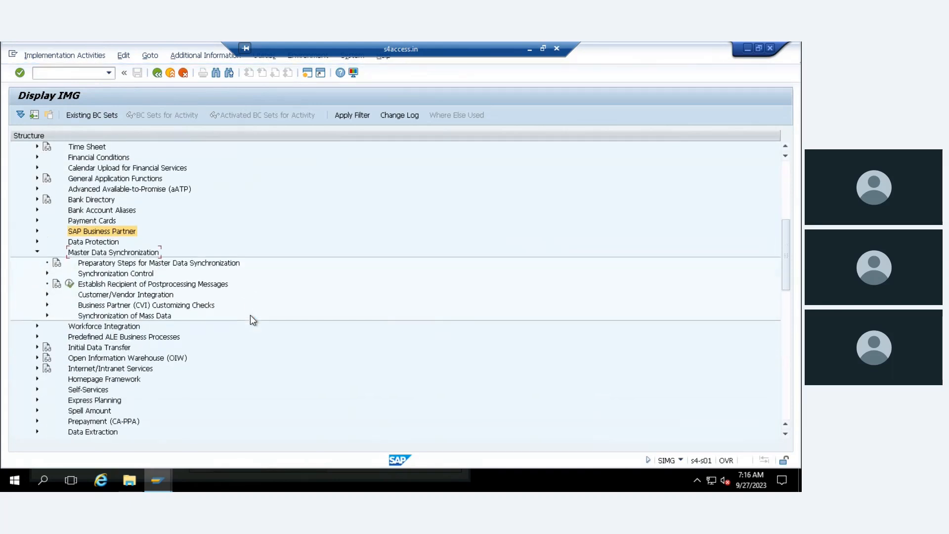
pyautogui.scroll(-2, 252, 320)
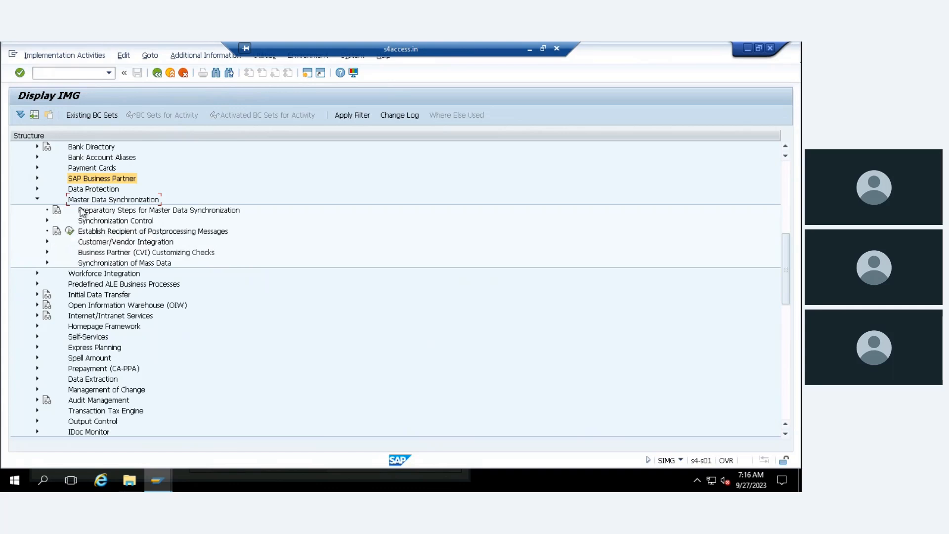
pyautogui.click(47, 242)
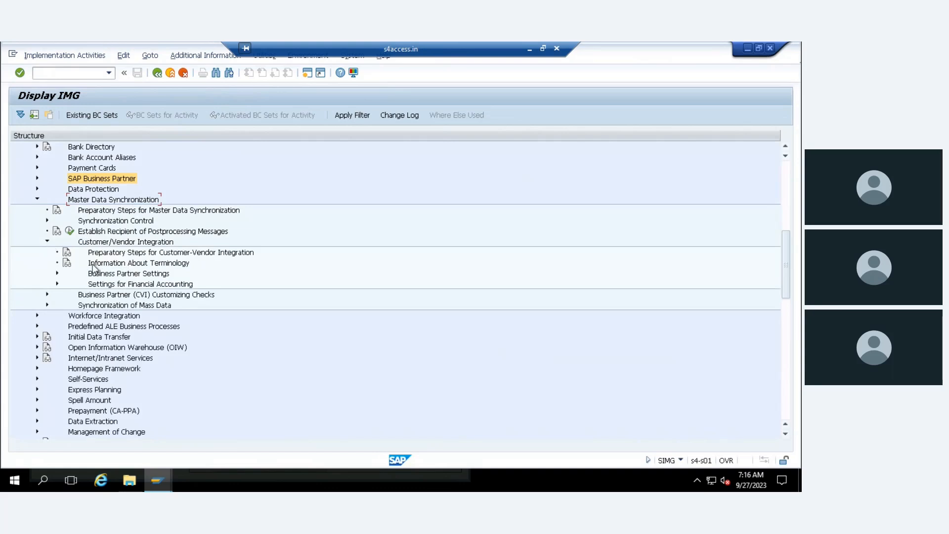
pyautogui.click(57, 272)
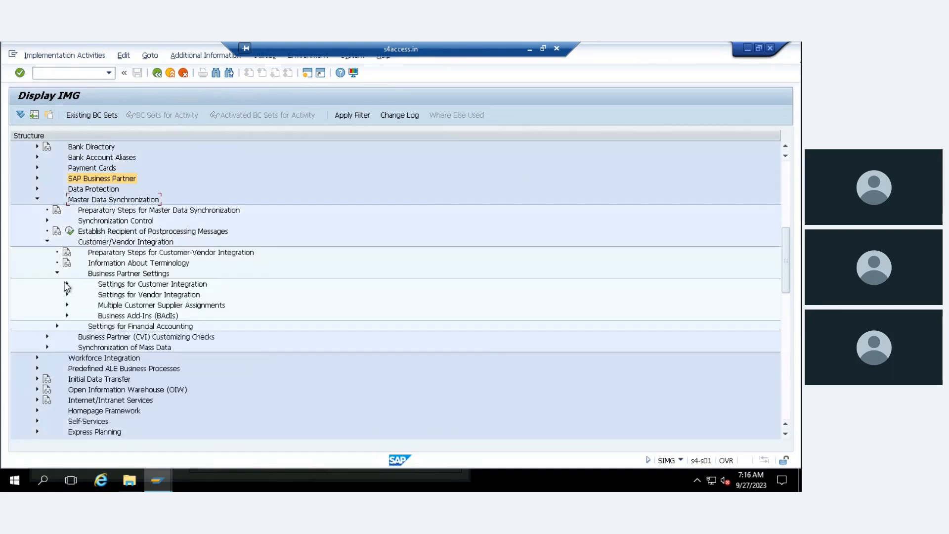
pyautogui.click(67, 283)
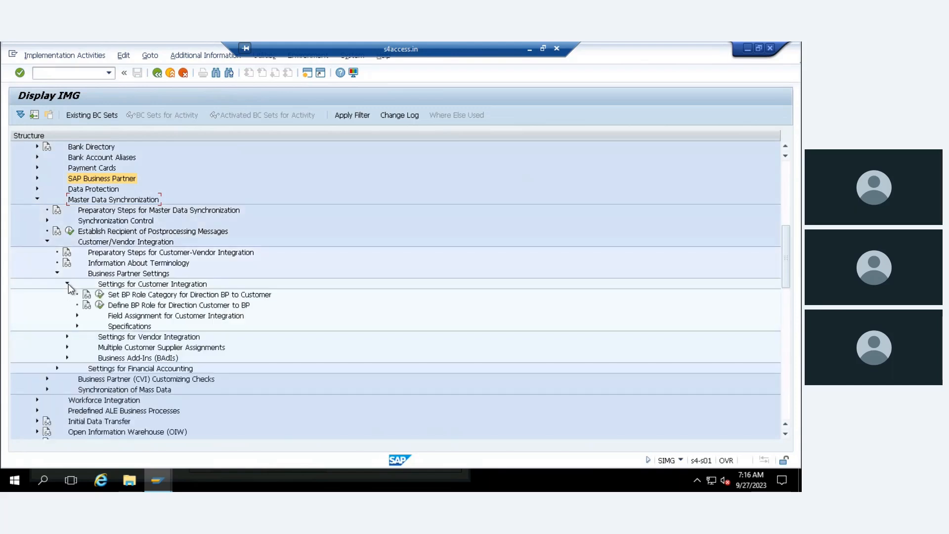
# - Under Field Assignment for Customer Integration, Assign Keys, open Define Number Assignment for Direction BP to Customer
pyautogui.click(78, 315)
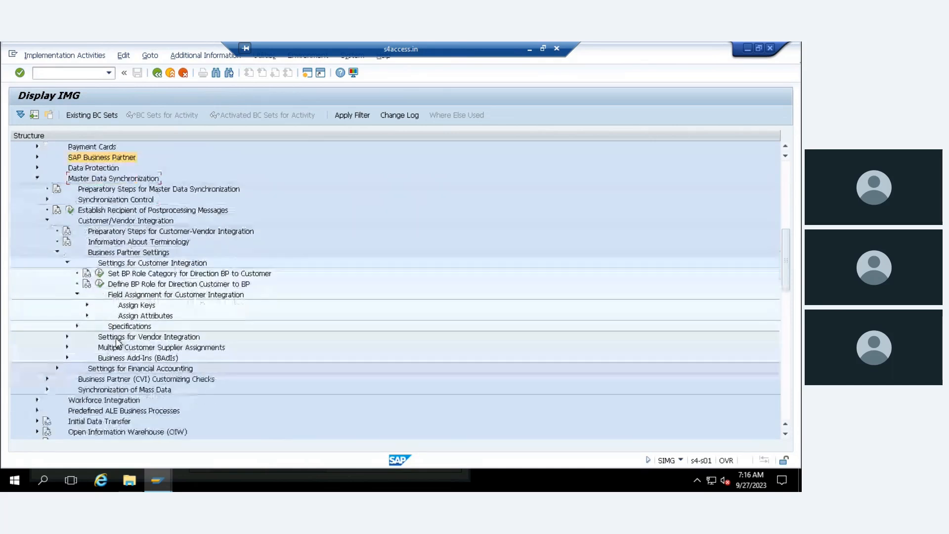
pyautogui.scroll(-1, 99, 311)
pyautogui.click(88, 306)
pyautogui.scroll(-2, 100, 306)
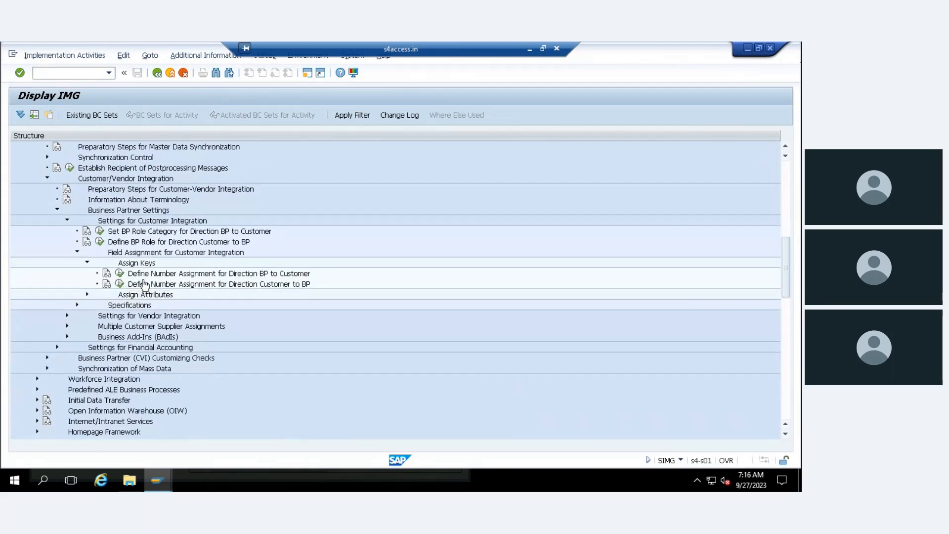
pyautogui.click(119, 273)
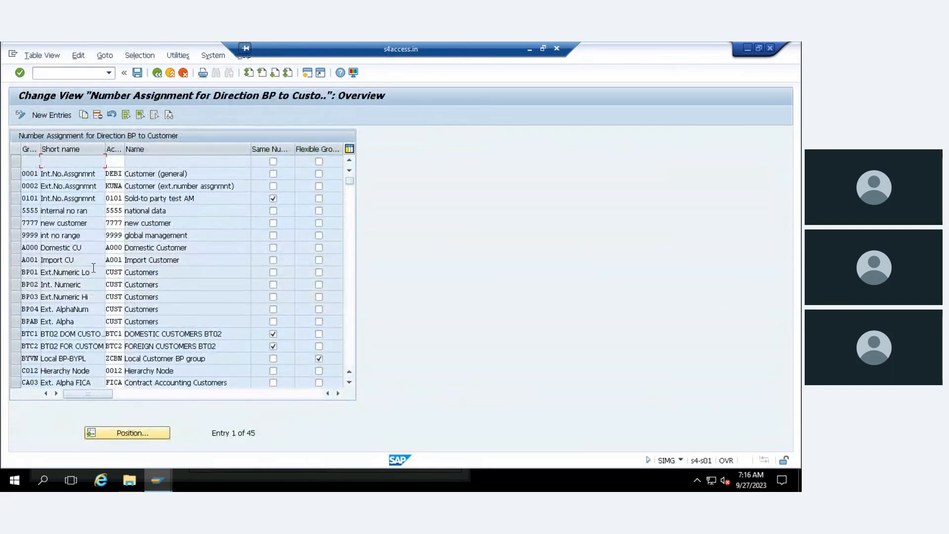
# - Select the grouping 0001 row, widen the Grouping and Account group columns, and check its assigned account group
pyautogui.click(13, 174)
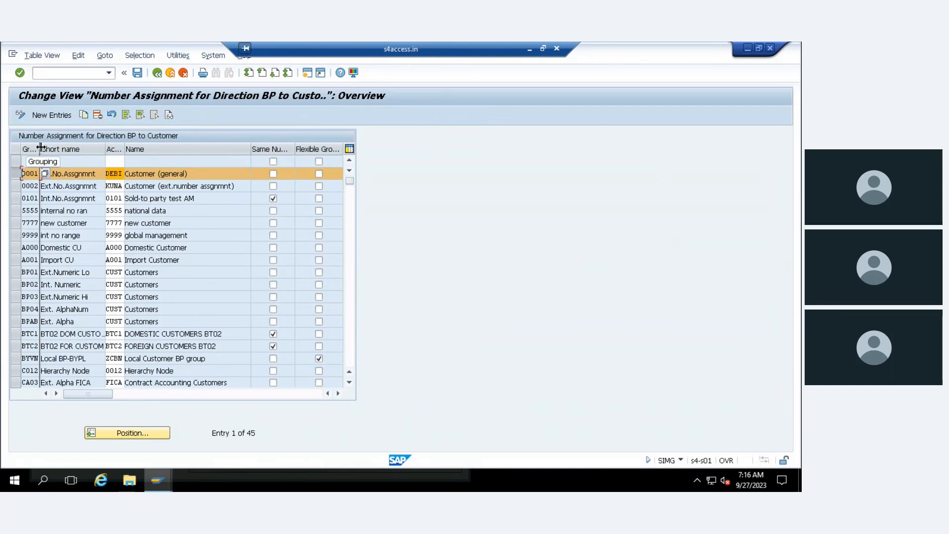
pyautogui.moveTo(40, 148); pyautogui.dragTo(44, 148)
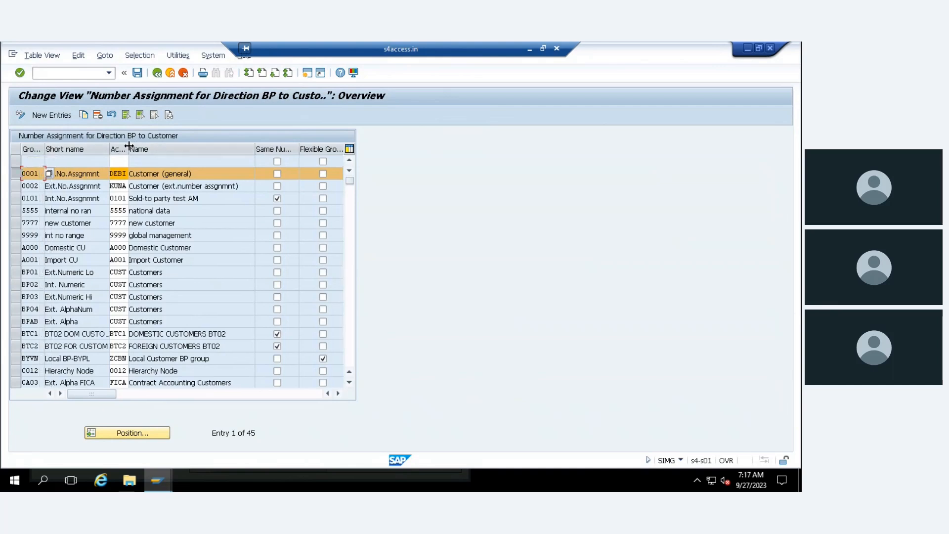
pyautogui.moveTo(129, 147); pyautogui.dragTo(141, 148)
pyautogui.doubleClick(127, 174)
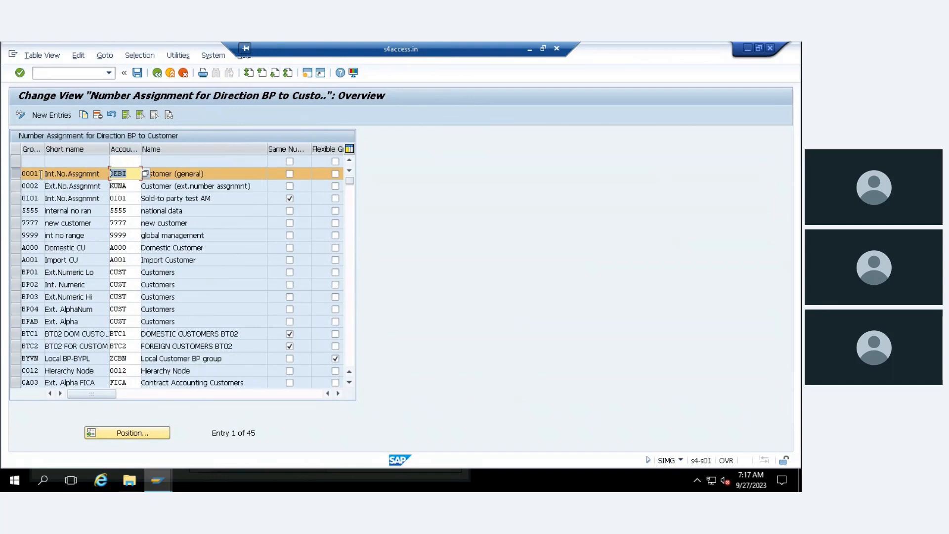
pyautogui.click(130, 173)
pyautogui.doubleClick(131, 173)
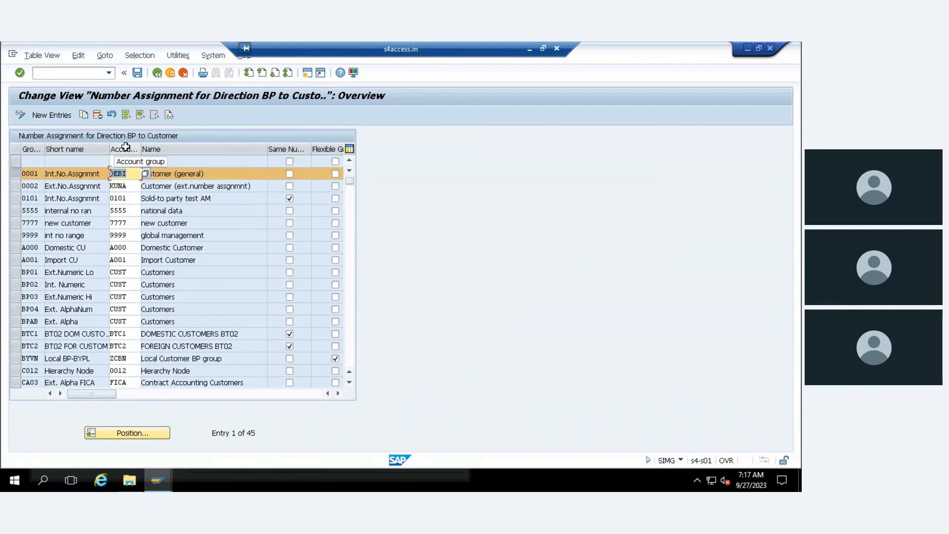
# - Start transaction OVT0 in a new session and display the locked customer account groups
pyautogui.click(307, 72)
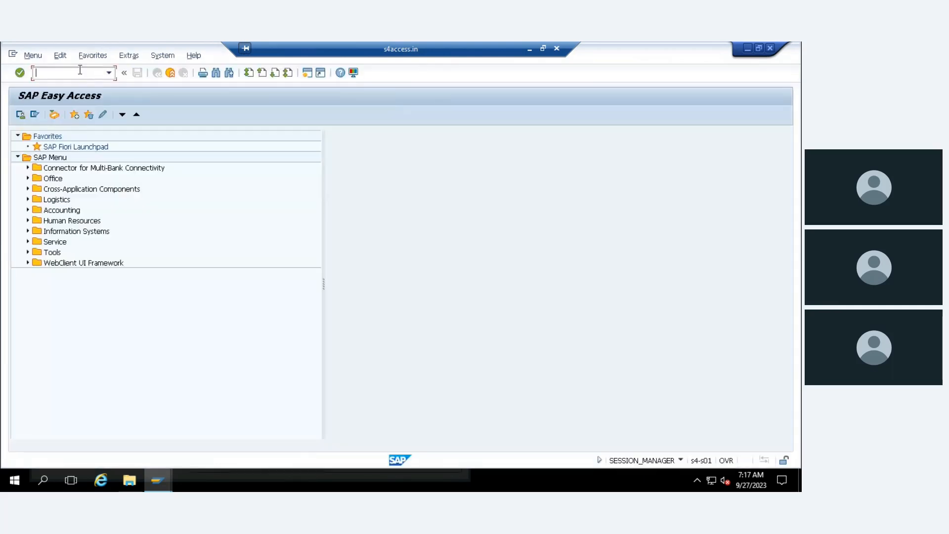
pyautogui.write('ovt0')
pyautogui.press('Return')
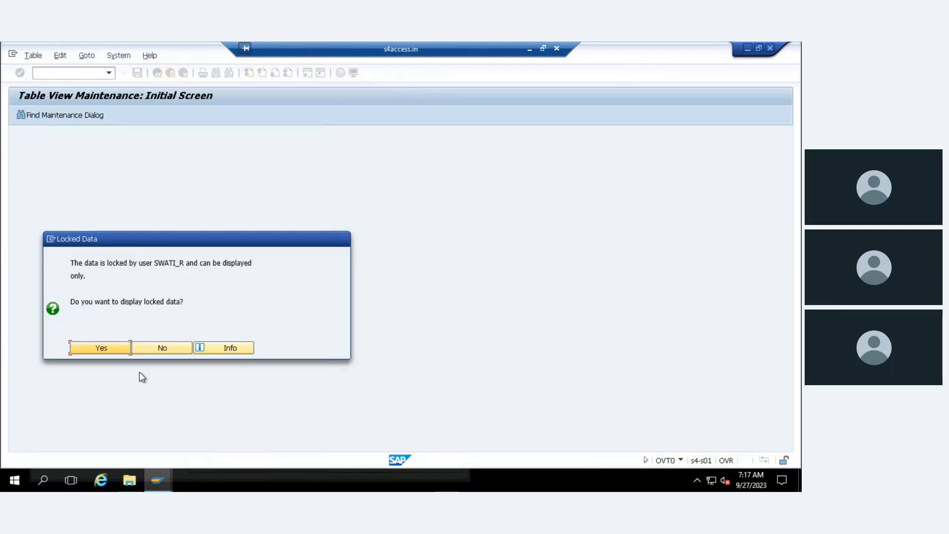
pyautogui.click(92, 348)
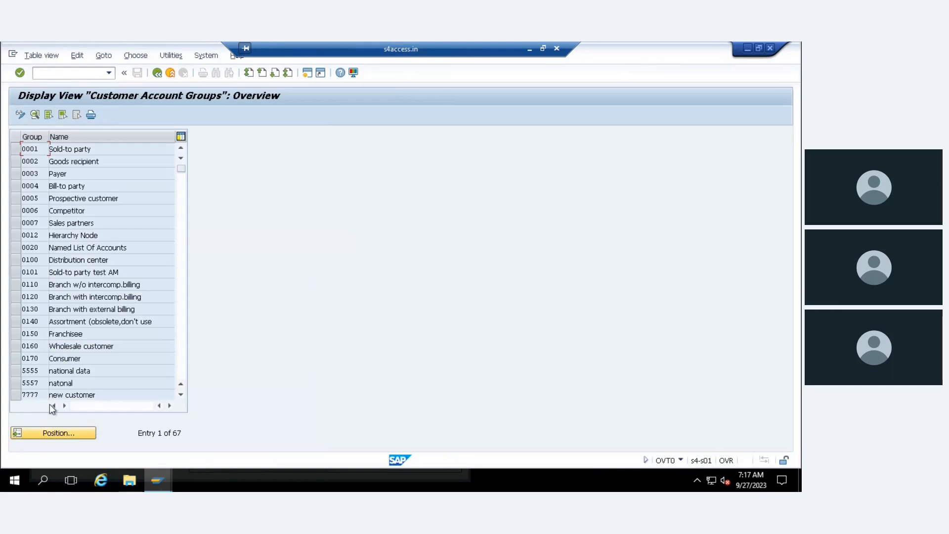
# - Position the account group list on DEBI and open its details to check the number range
pyautogui.click(49, 435)
pyautogui.write('DEBI')
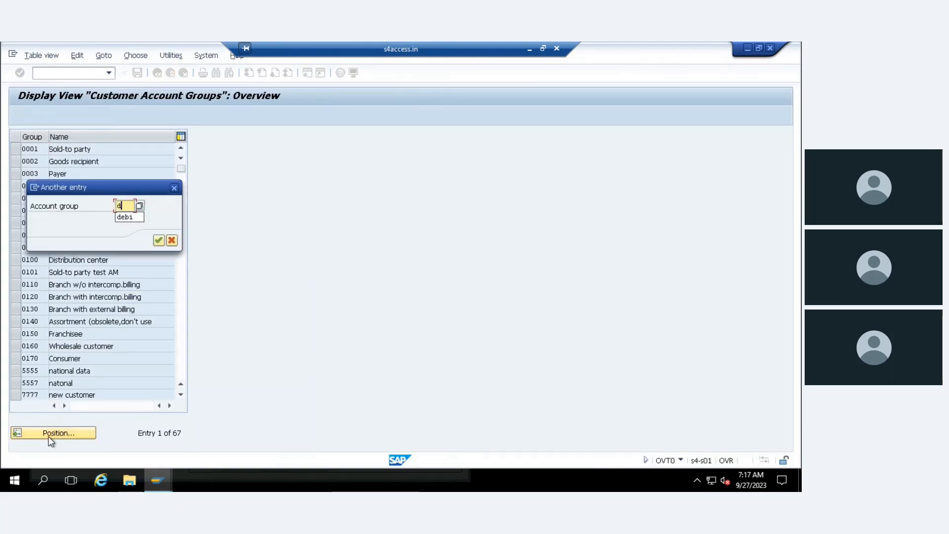
pyautogui.press('Return')
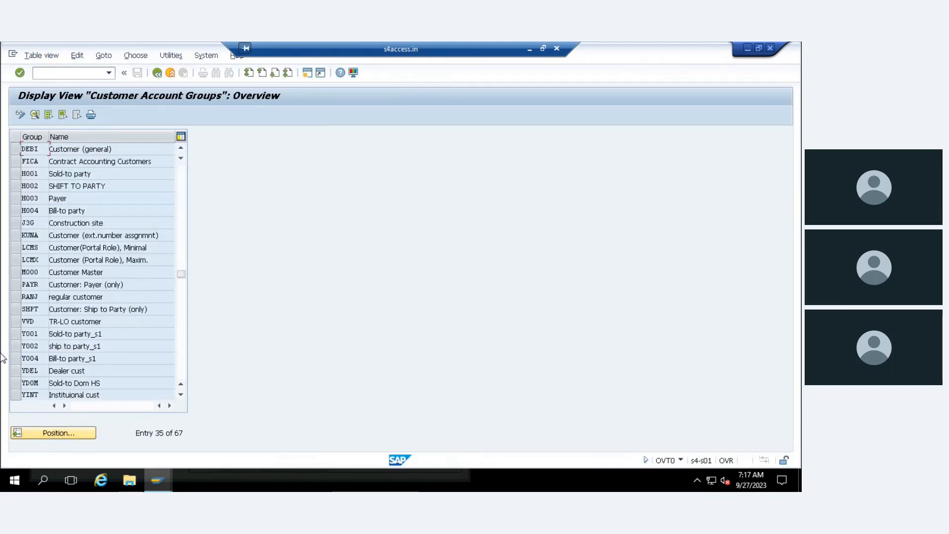
pyautogui.doubleClick(38, 150)
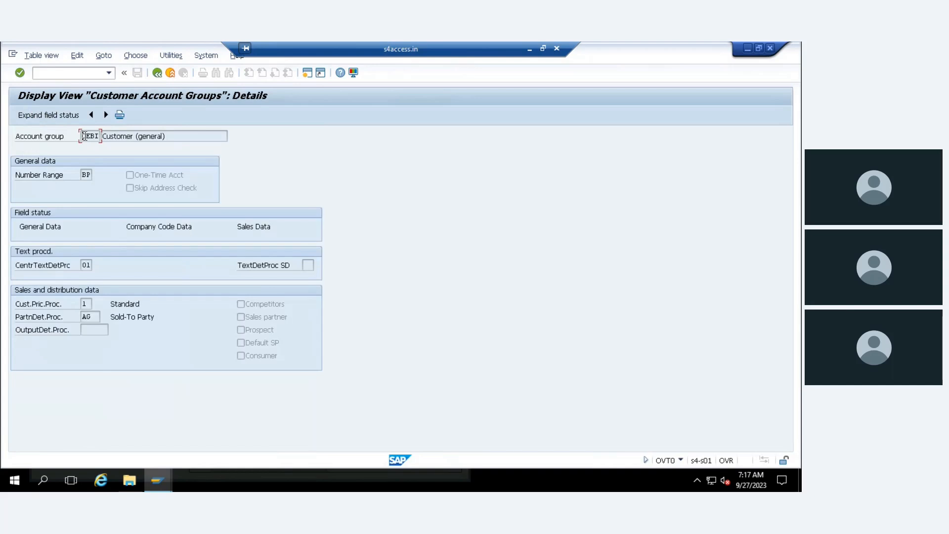
# - Compare the account group assigned to grouping 0001 in the number assignment session with the DEBI account group details
pyautogui.click(157, 479)
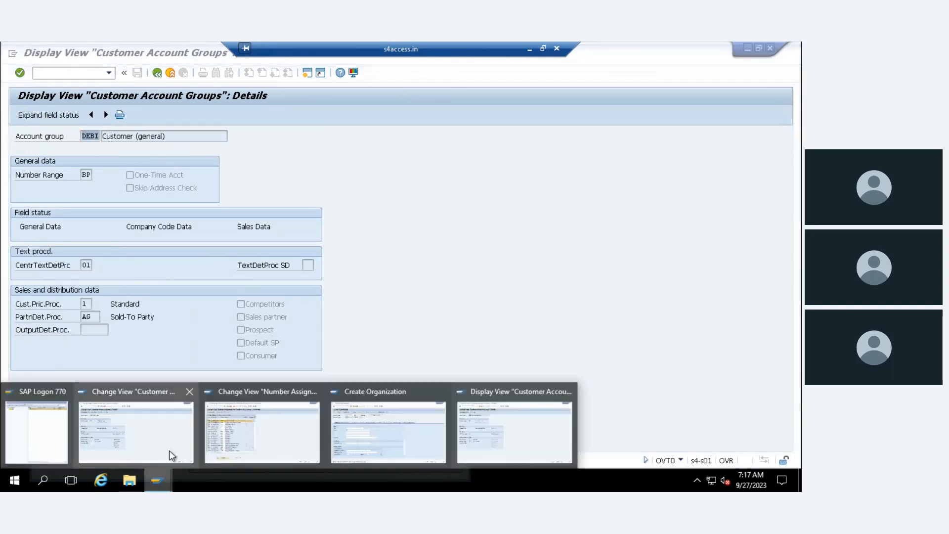
pyautogui.click(266, 415)
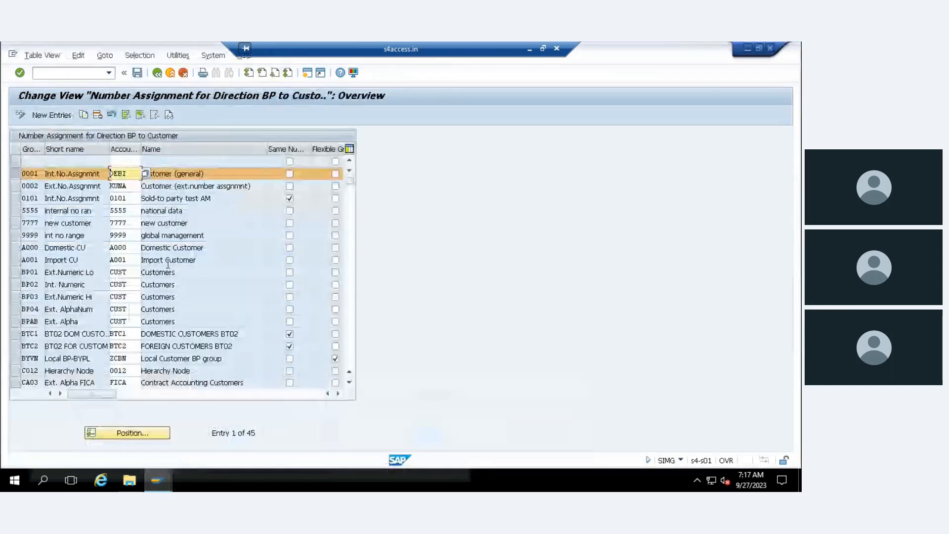
pyautogui.doubleClick(132, 173)
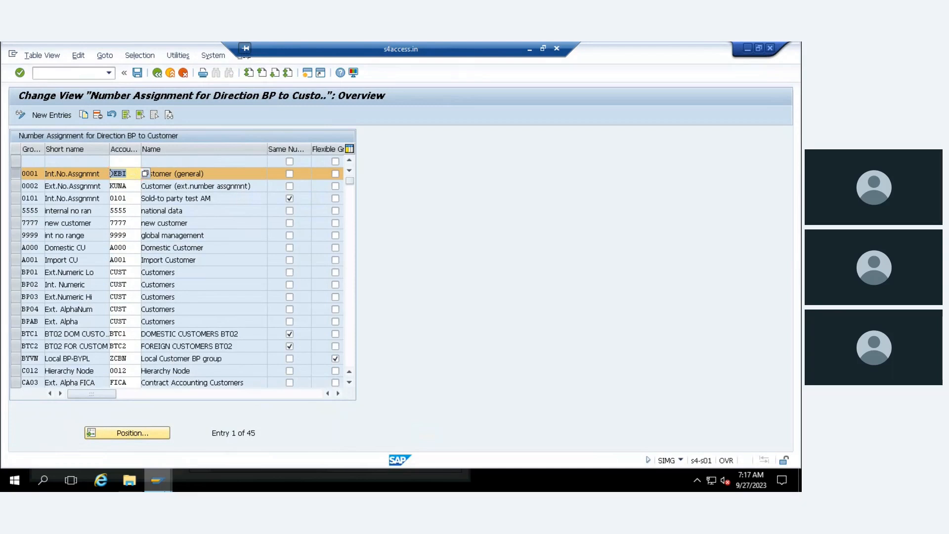
pyautogui.click(159, 478)
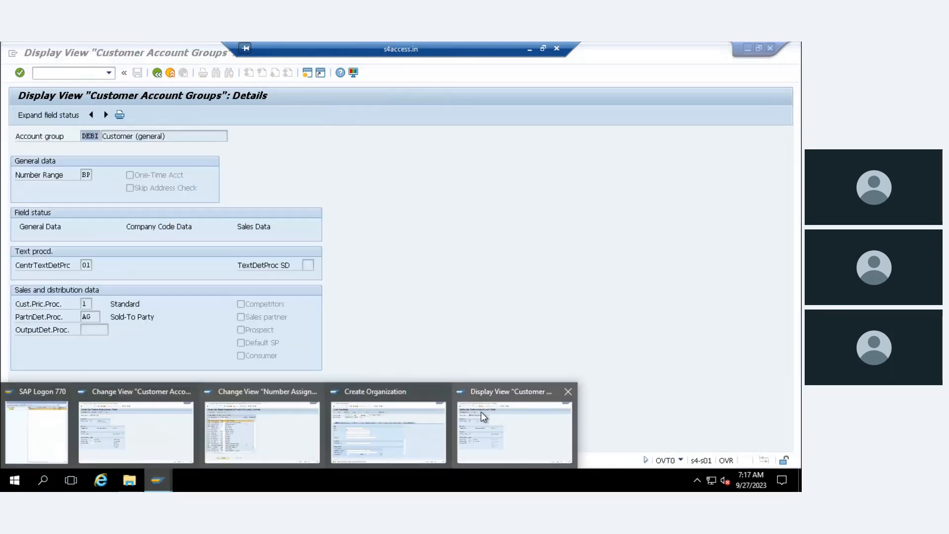
pyautogui.click(516, 416)
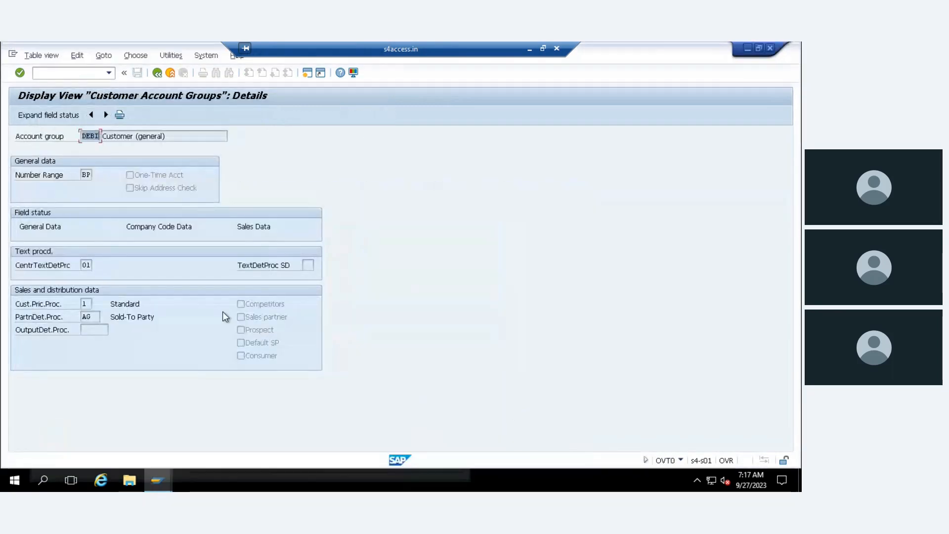
# - Leave the DEBI details for the account group overview and switch back to the BP to Customer number assignment session
pyautogui.click(156, 74)
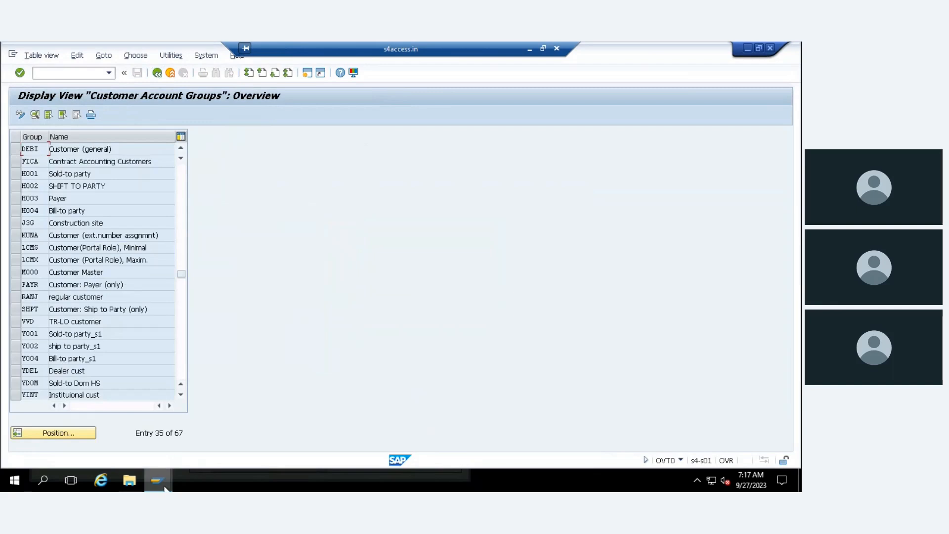
pyautogui.moveTo(166, 487)
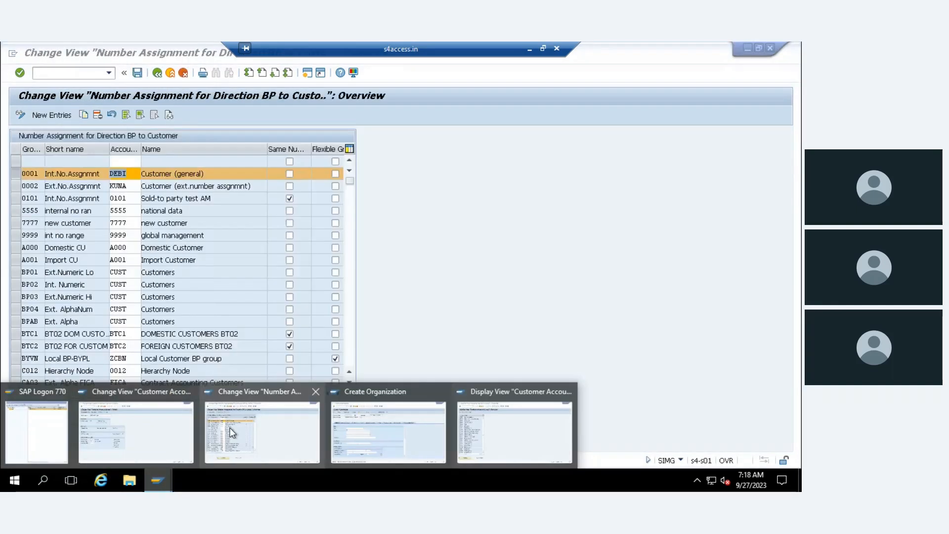
pyautogui.click(232, 427)
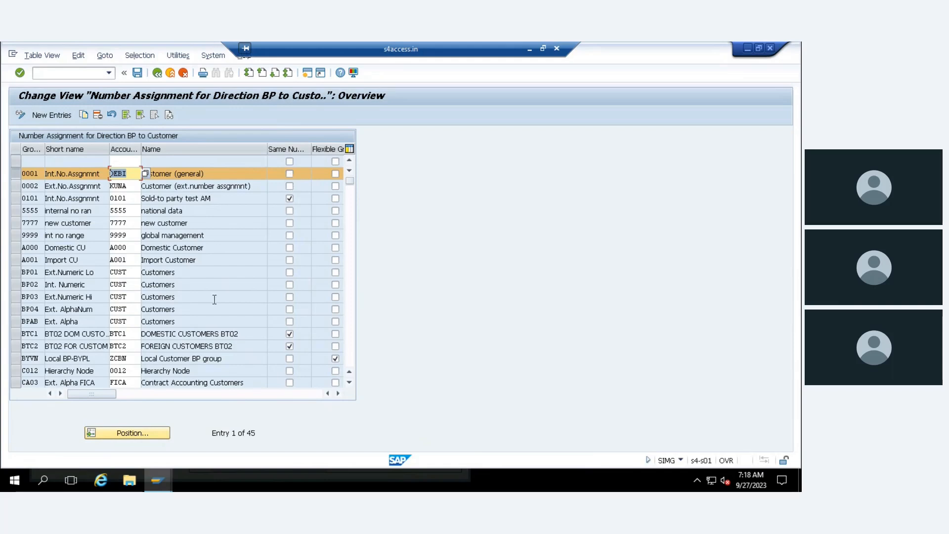
# - Switch to the customer account groups session and check the number range in the DEBI account group details
pyautogui.moveTo(152, 485)
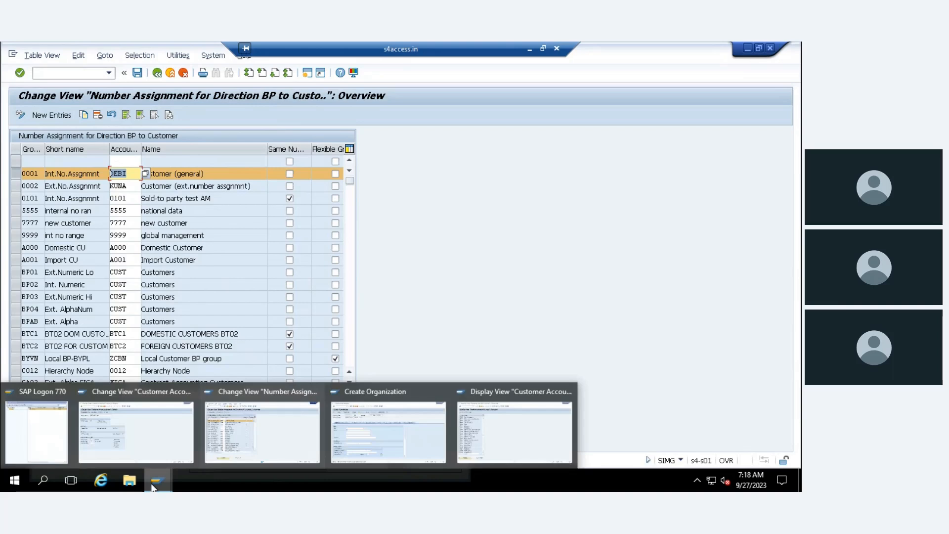
pyautogui.click(491, 411)
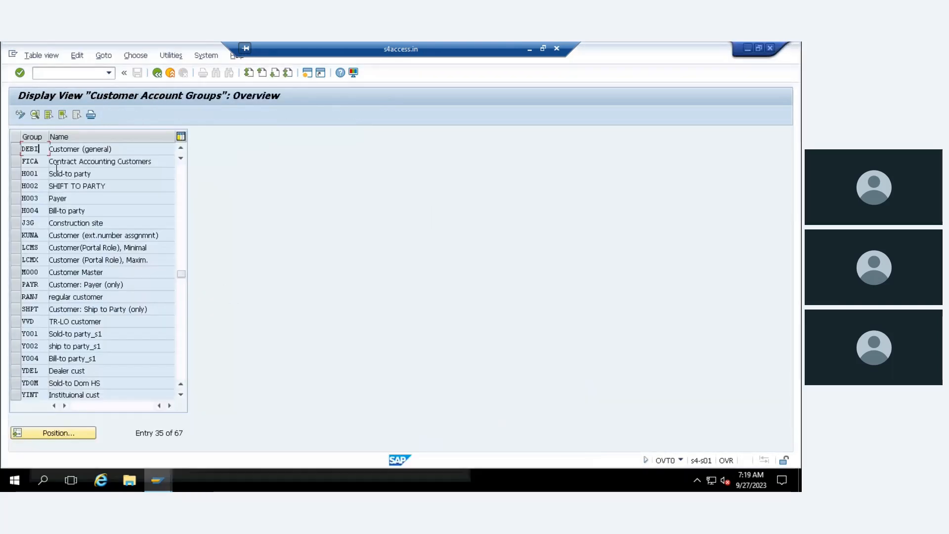
pyautogui.doubleClick(37, 149)
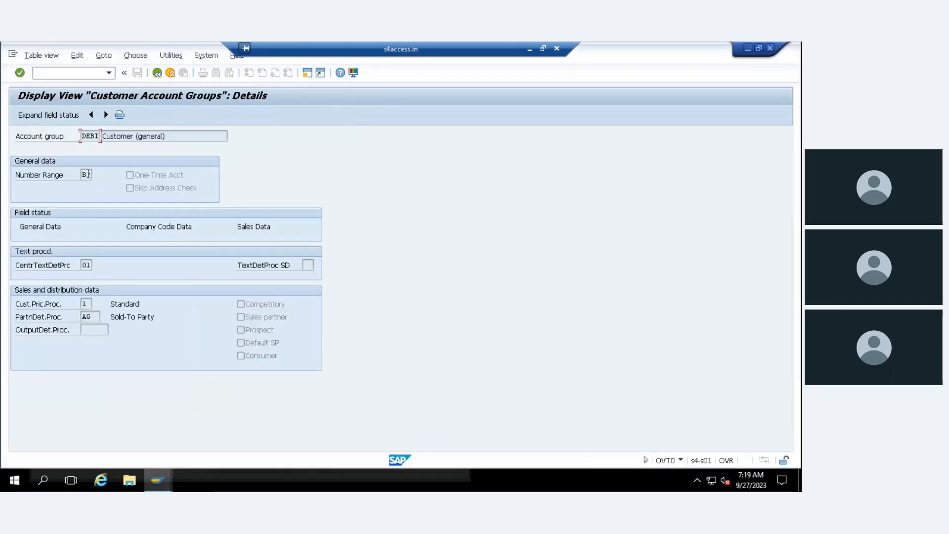
pyautogui.click(83, 174)
pyautogui.click(156, 74)
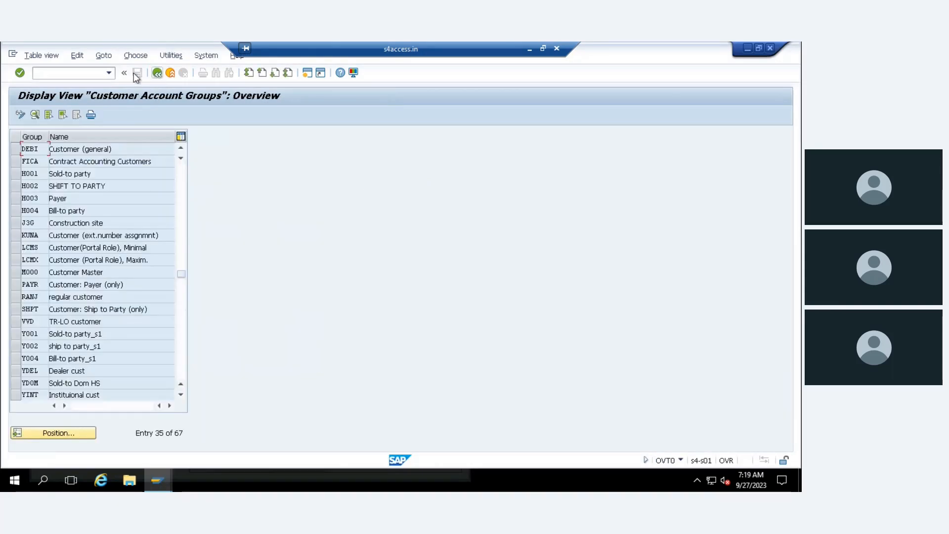
# - Leave the account groups, start transaction XDN1 and open the customer number range intervals
pyautogui.click(155, 73)
pyautogui.write('x')
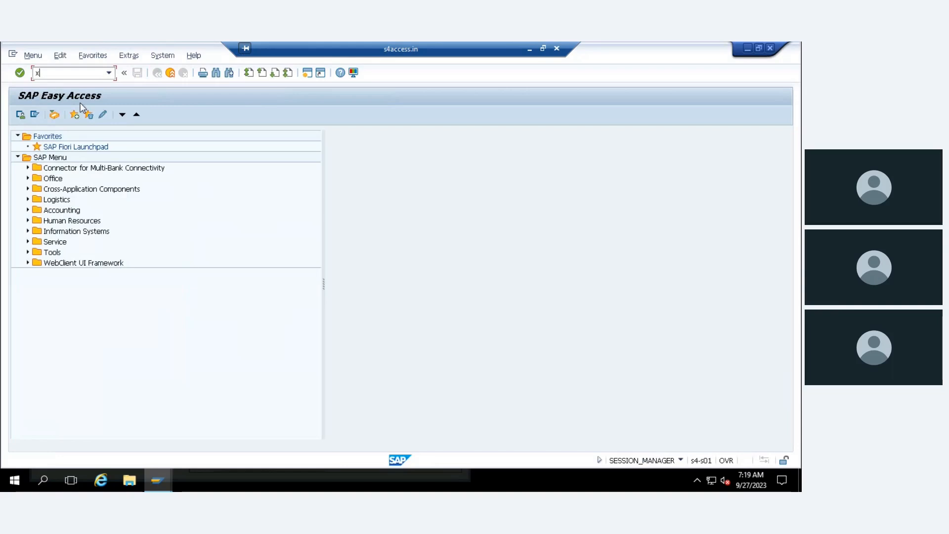
pyautogui.write('dn1')
pyautogui.press('Return')
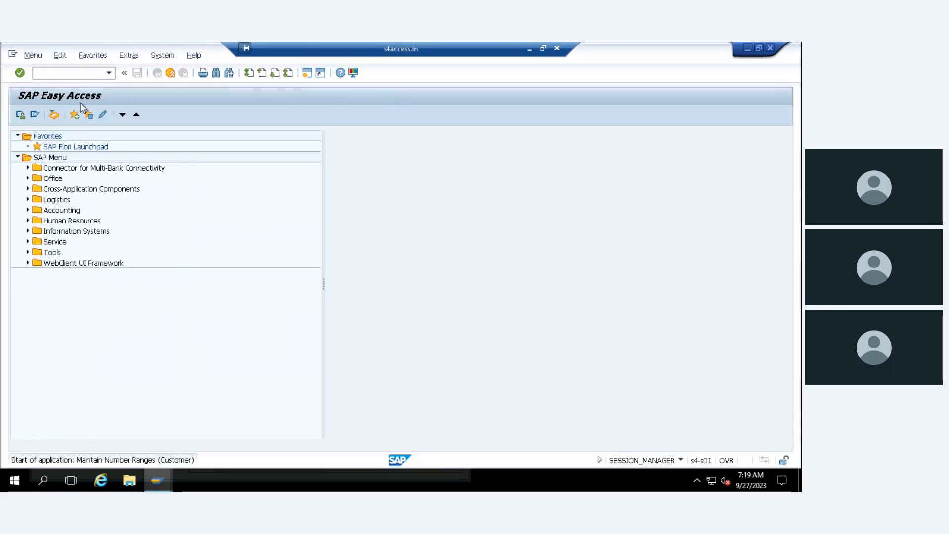
pyautogui.click(55, 162)
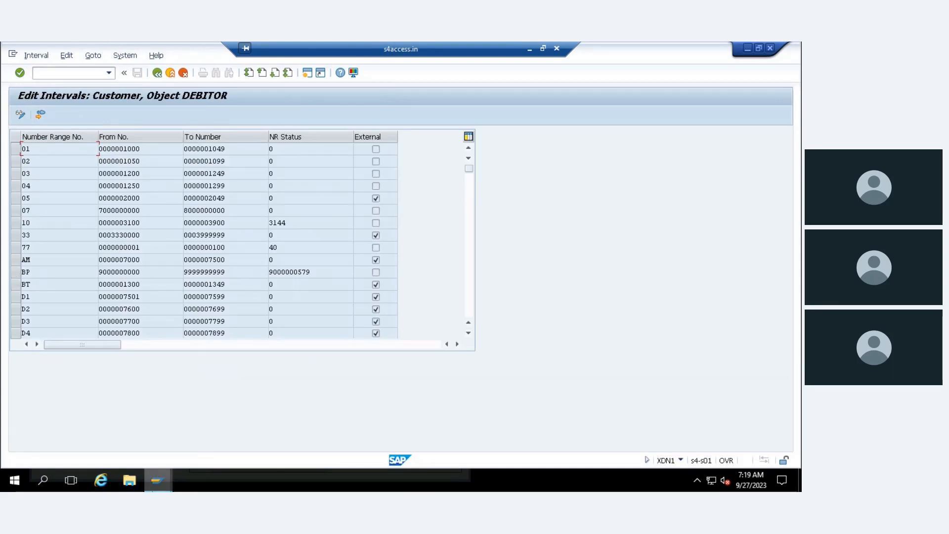
# - Compare the account group assigned to grouping 0001 with customer interval BP, examining the interval's from and to numbers
pyautogui.moveTo(157, 480)
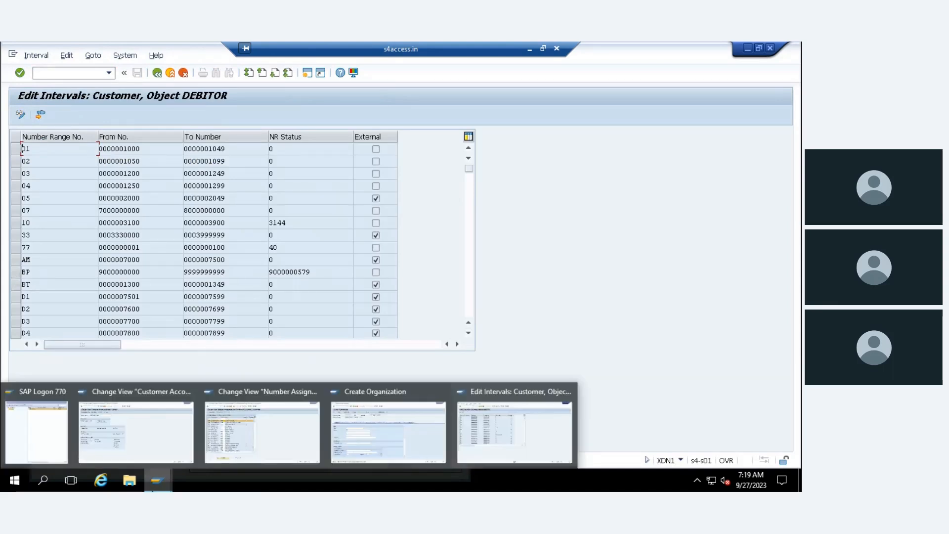
pyautogui.click(249, 387)
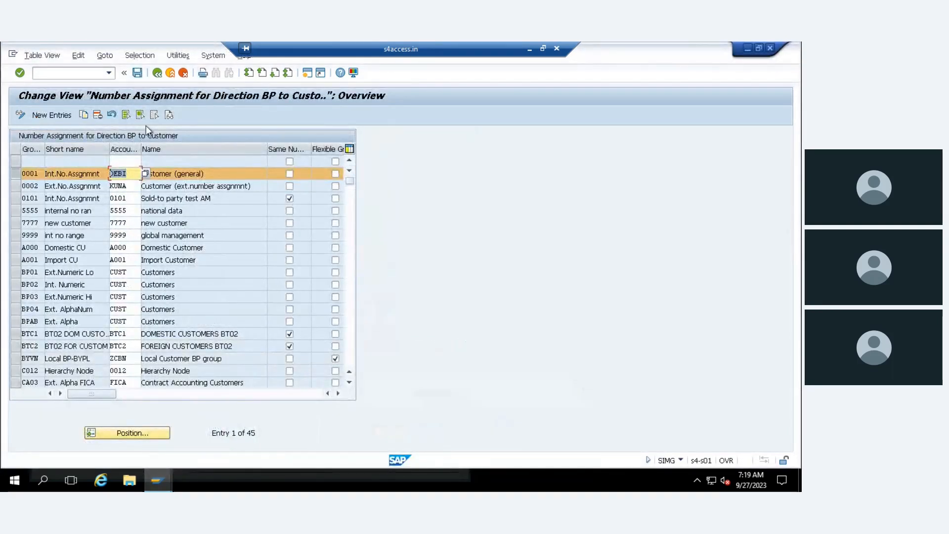
pyautogui.click(157, 480)
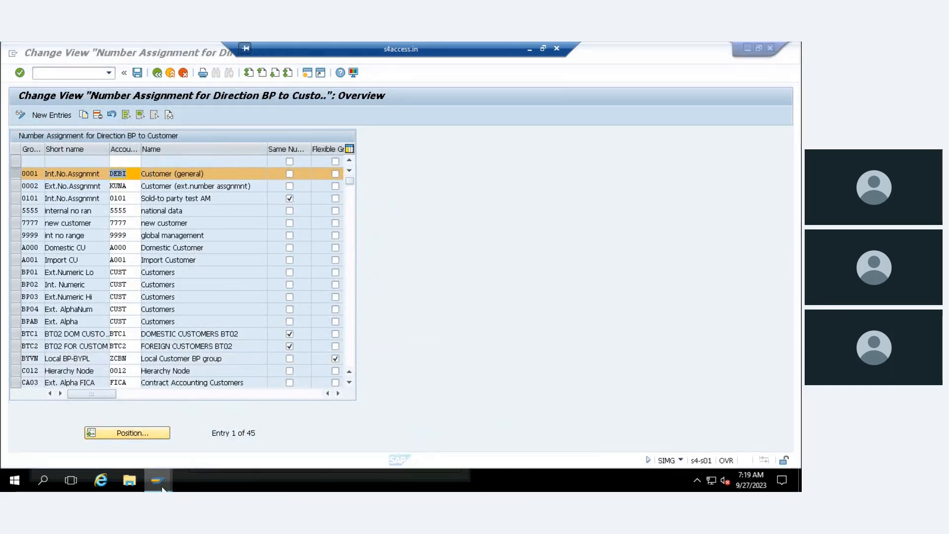
pyautogui.click(487, 405)
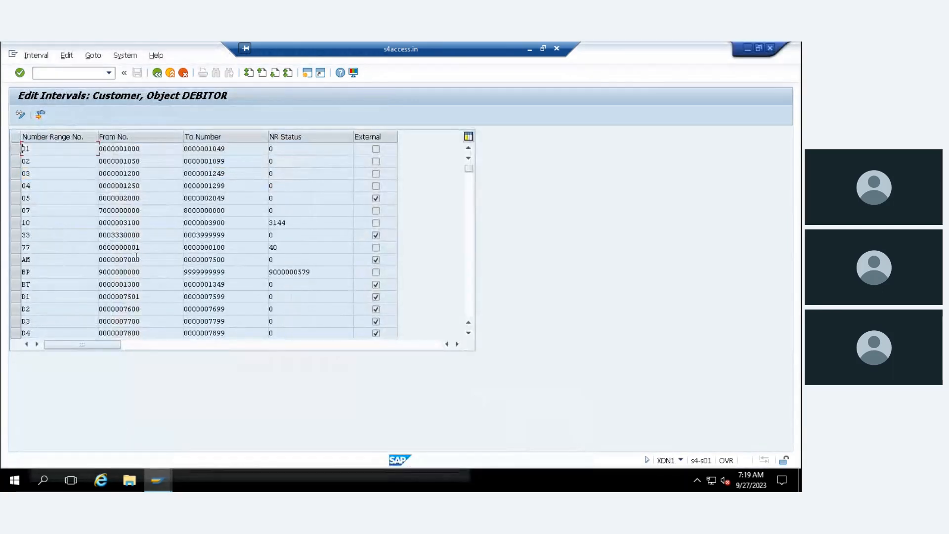
pyautogui.doubleClick(153, 271)
pyautogui.doubleClick(243, 271)
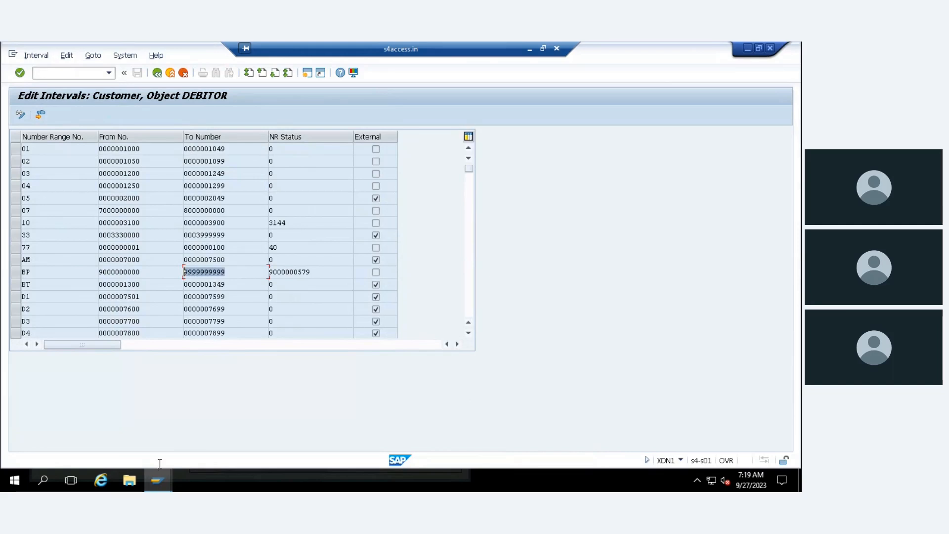
# - Close the session showing account group 0001's details and leave the BP to Customer number assignment for the IMG structure
pyautogui.moveTo(171, 487)
pyautogui.mouseDown()
pyautogui.moveTo(160, 480)
pyautogui.moveTo(226, 404)
pyautogui.moveTo(184, 418)
pyautogui.moveTo(184, 487)
pyautogui.mouseUp()
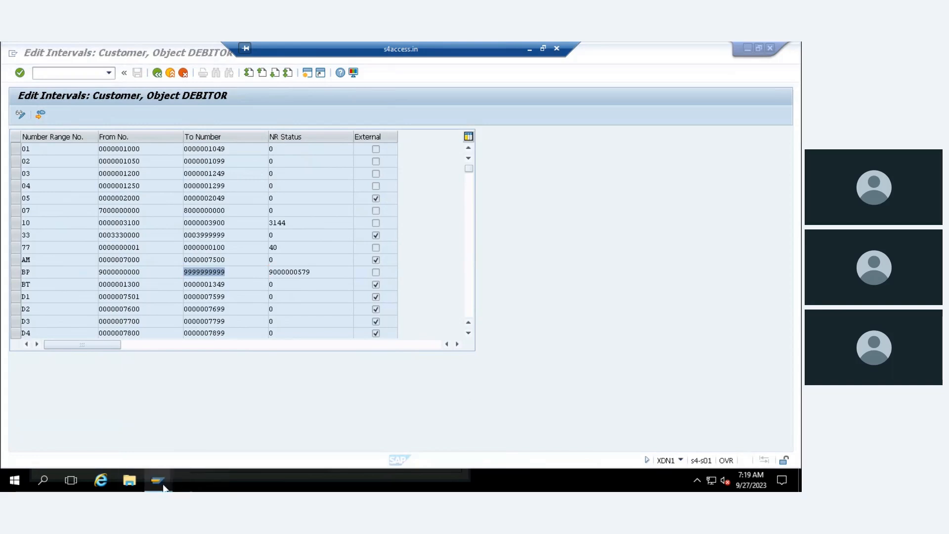
pyautogui.moveTo(167, 479)
pyautogui.click(194, 433)
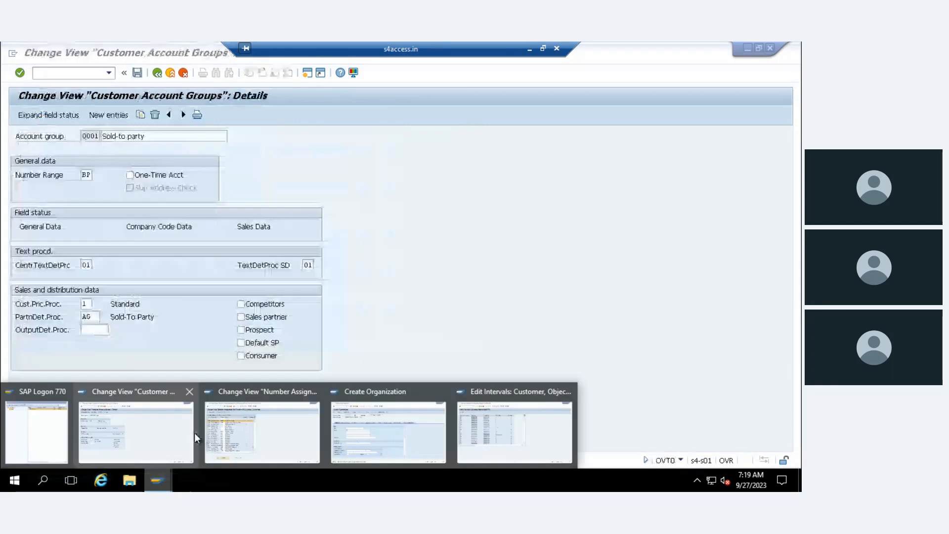
pyautogui.click(191, 392)
pyautogui.click(156, 394)
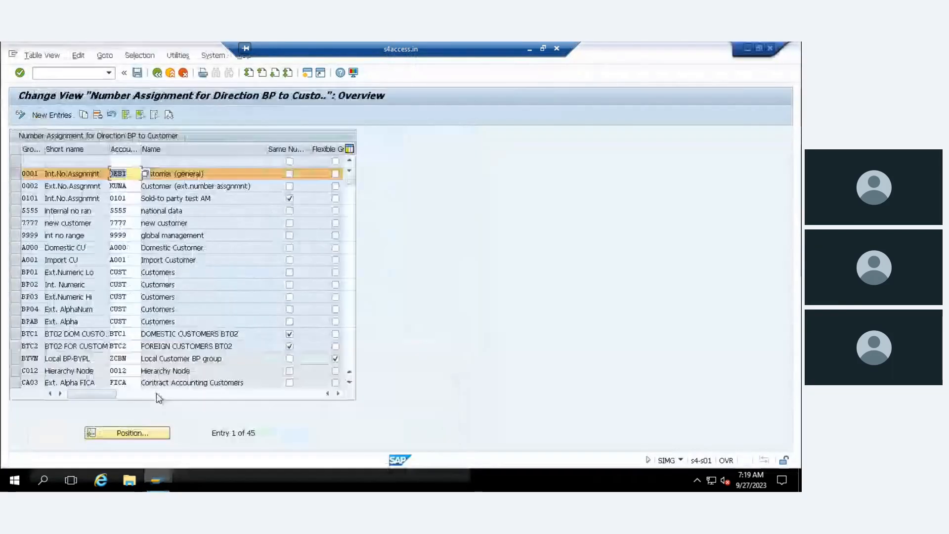
pyautogui.click(158, 74)
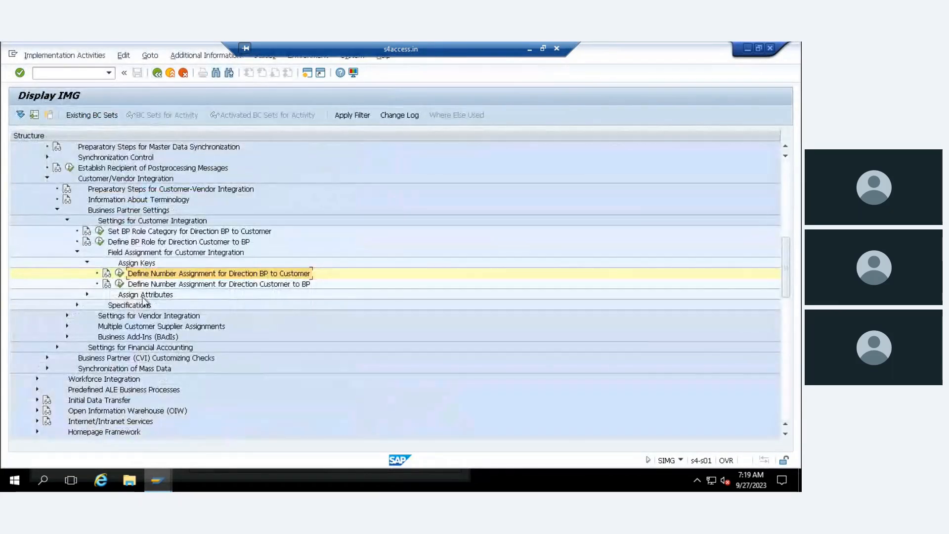